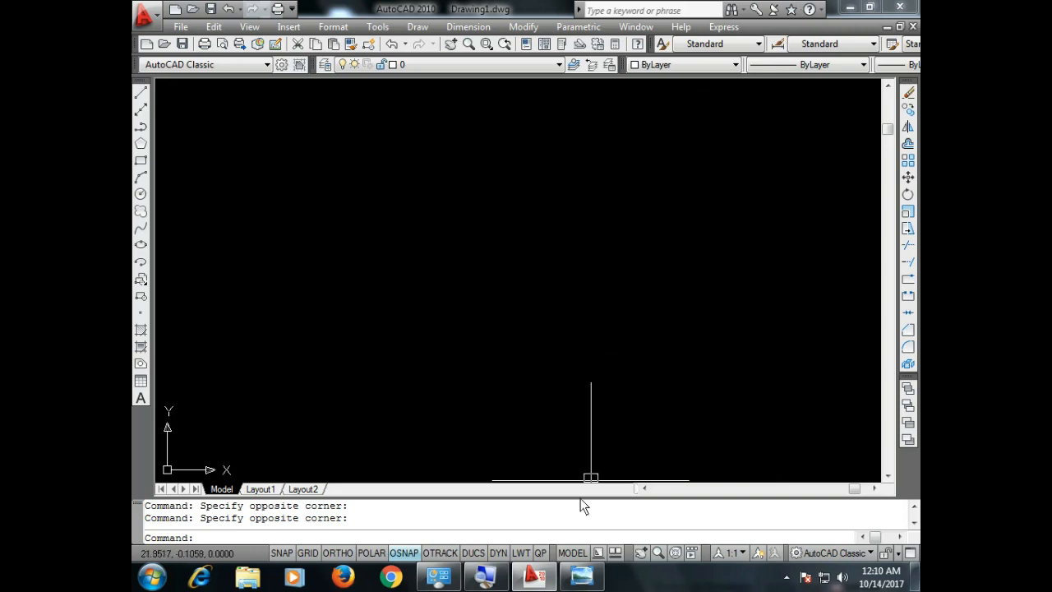
# Step: Examine the front view dimensions in the 8.jpg reference drawing in Windows Photo Viewer and return to AutoCAD
pyautogui.click(581, 577)
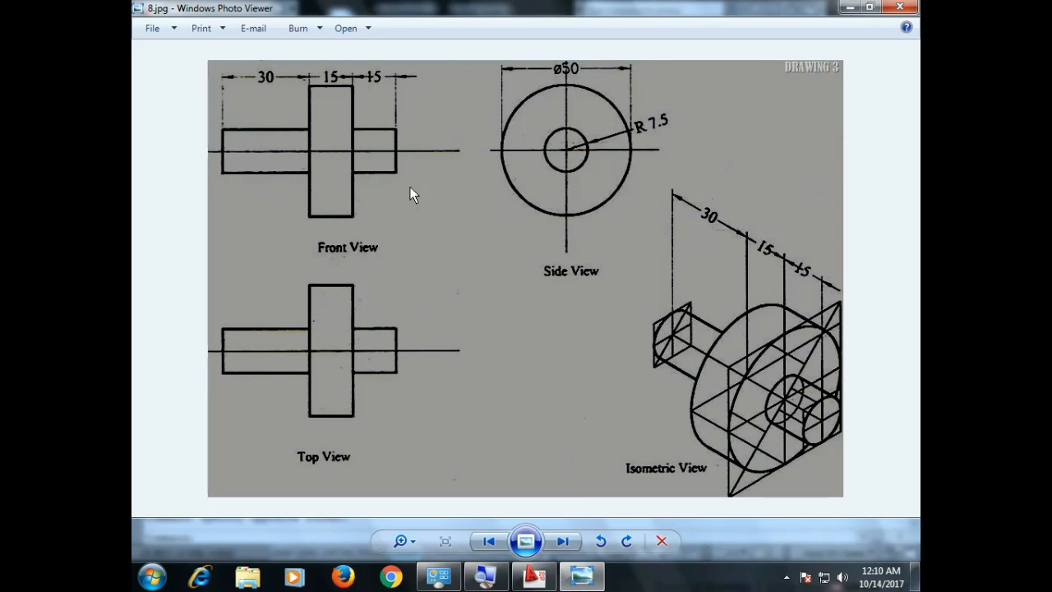
pyautogui.scroll(2, 320, 91)
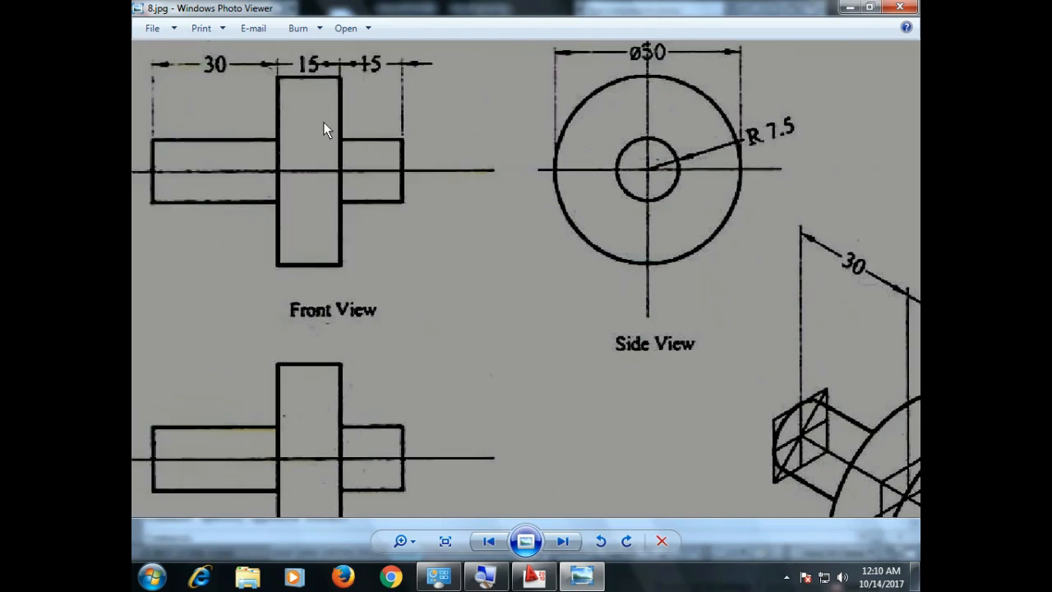
pyautogui.scroll(-3, 307, 164)
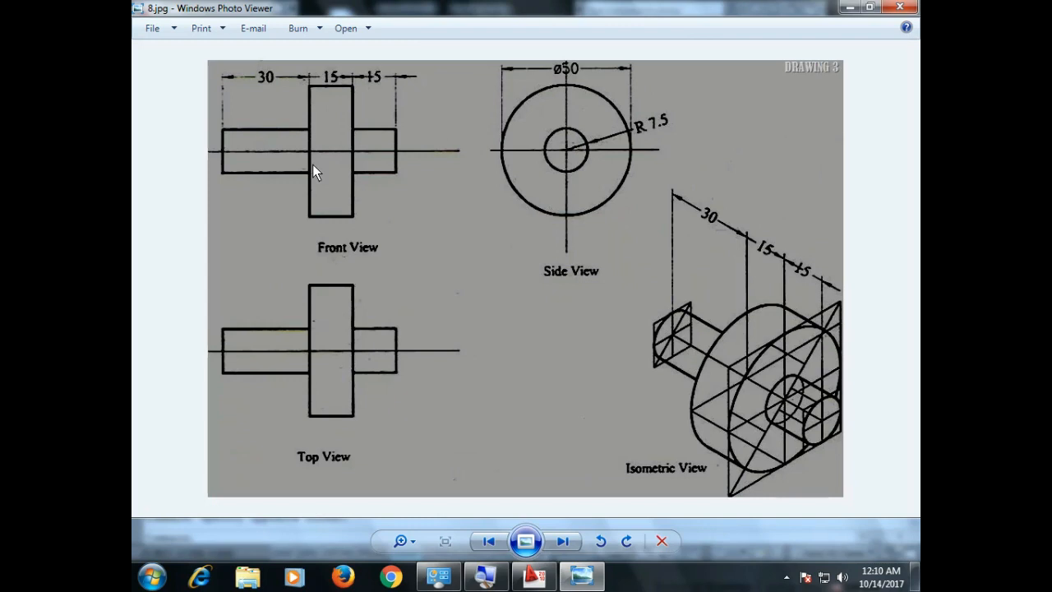
pyautogui.click(533, 549)
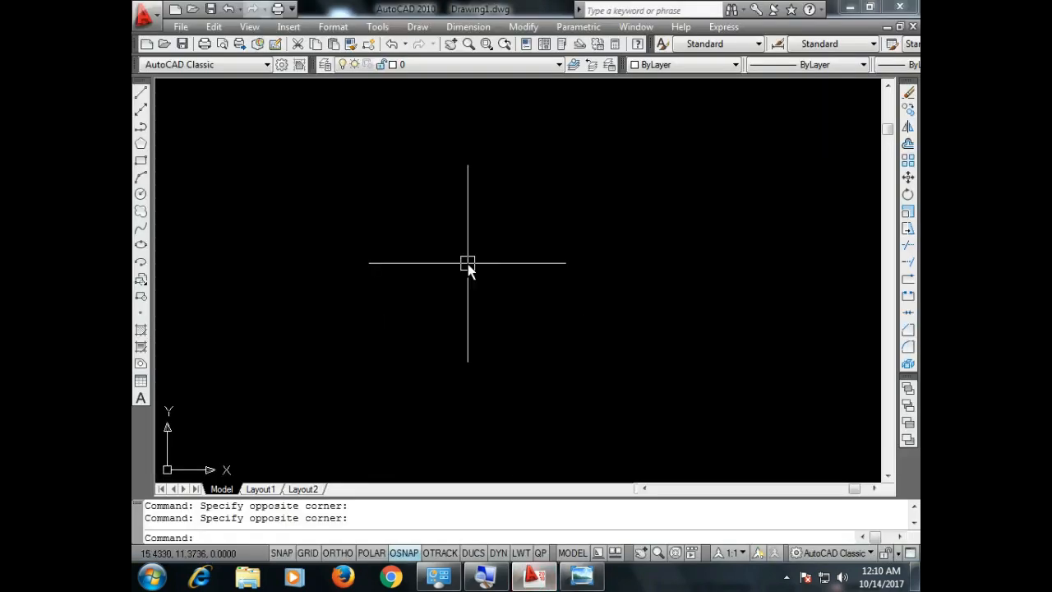
# Step: Draw a vertical construction line through the middle of the drawing area with XLINE
pyautogui.write('XL')
pyautogui.press('Return')
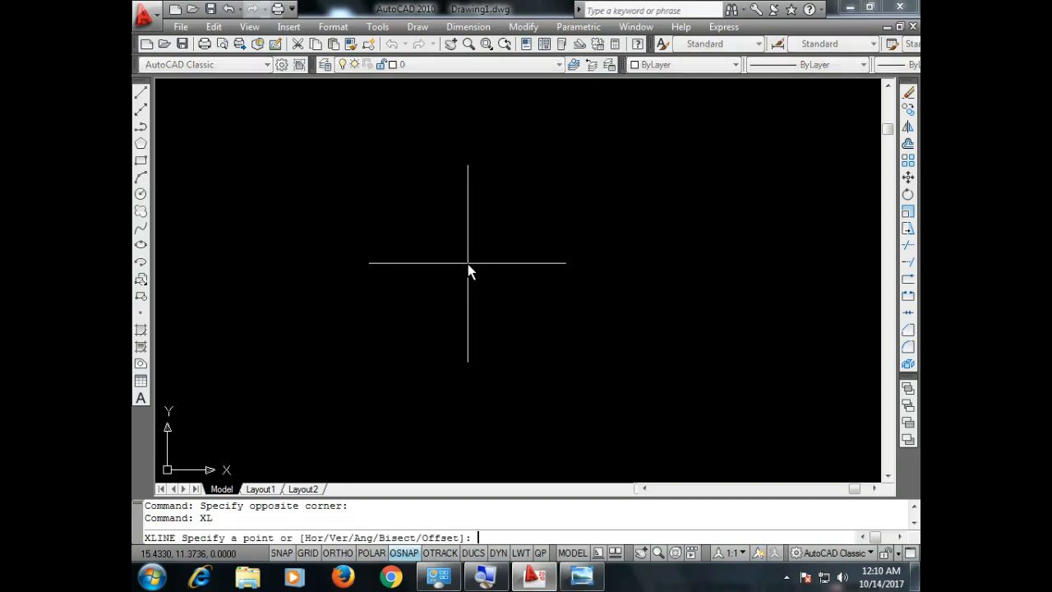
pyautogui.write('V')
pyautogui.press('Return')
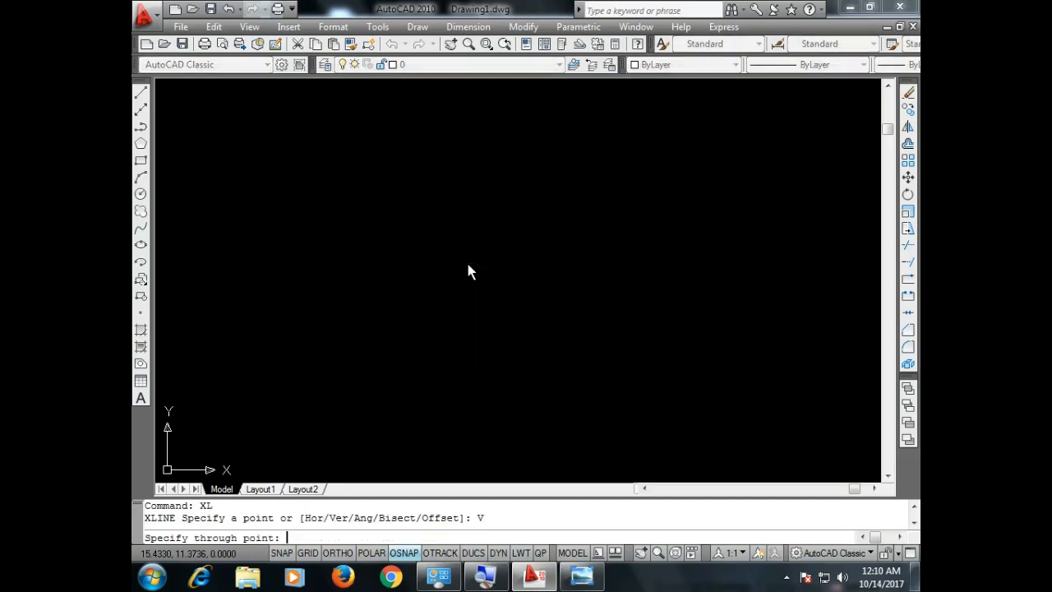
pyautogui.click(492, 286)
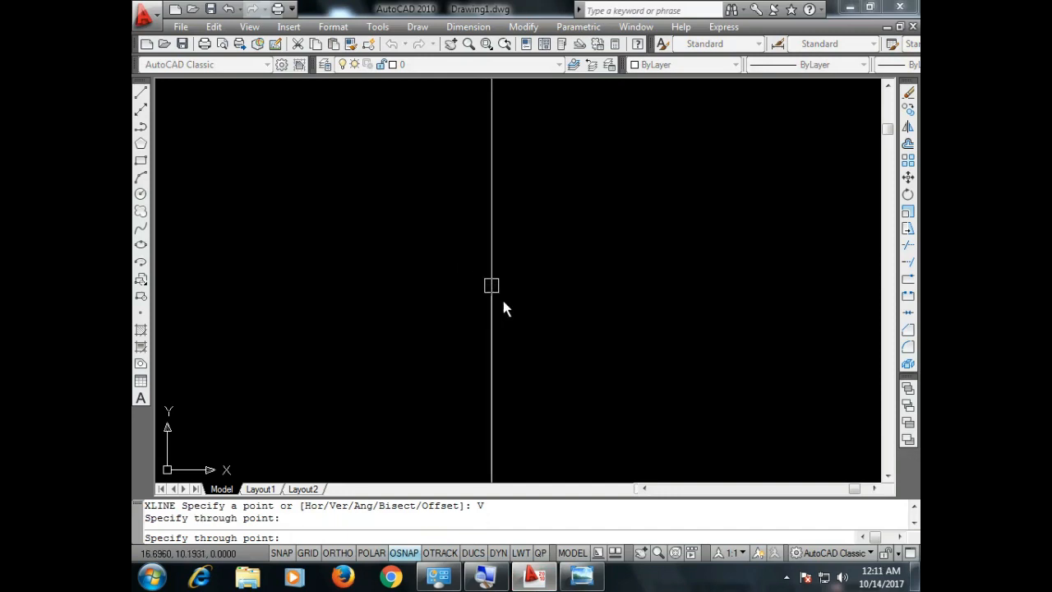
pyautogui.press('Escape')
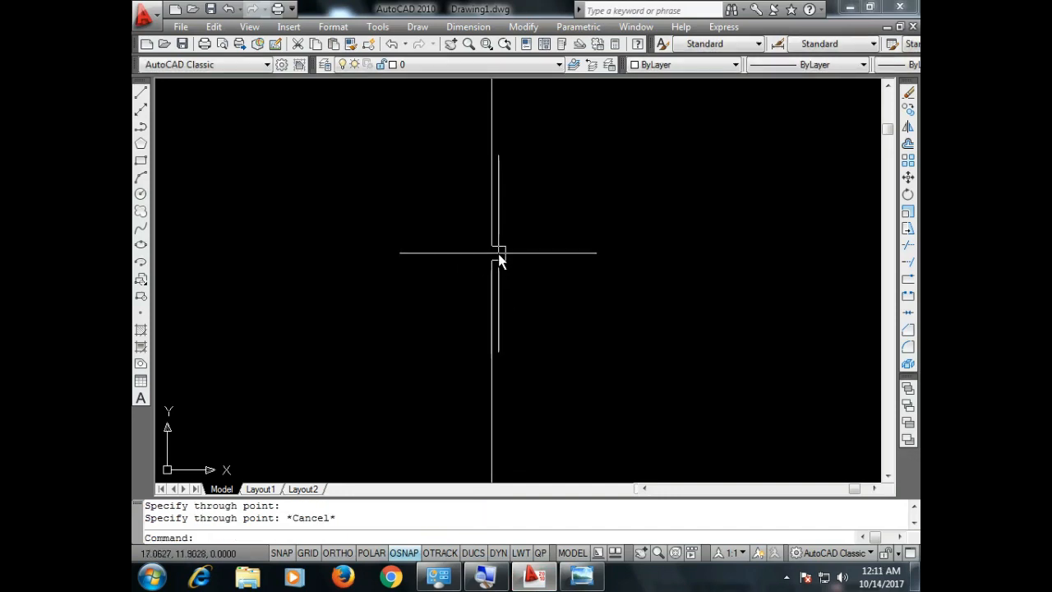
# Step: Draw a horizontal construction line crossing the vertical one near the middle of the drawing area
pyautogui.press('Return')
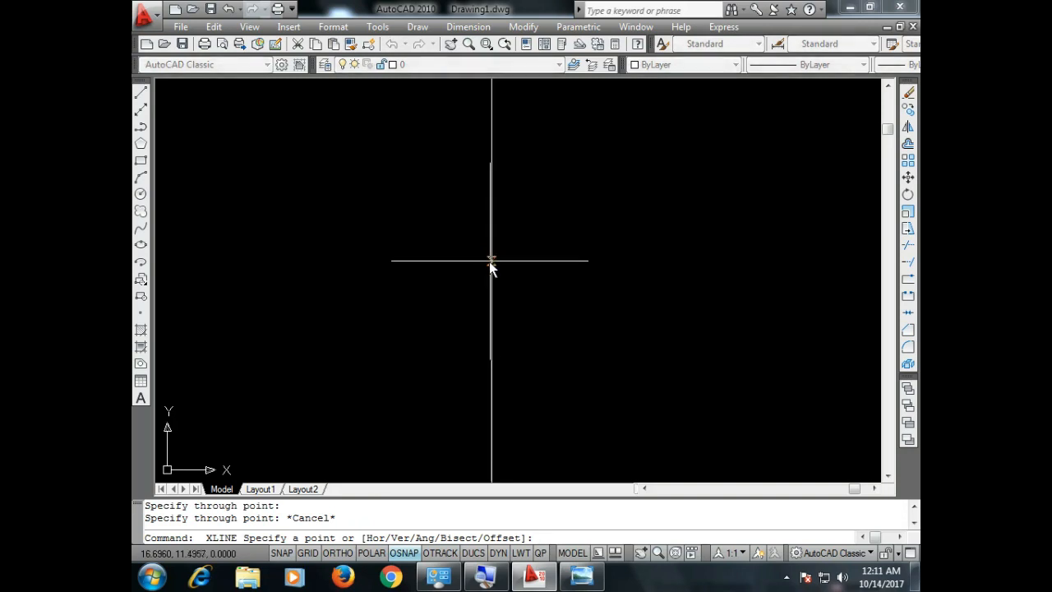
pyautogui.write('h')
pyautogui.press('Return')
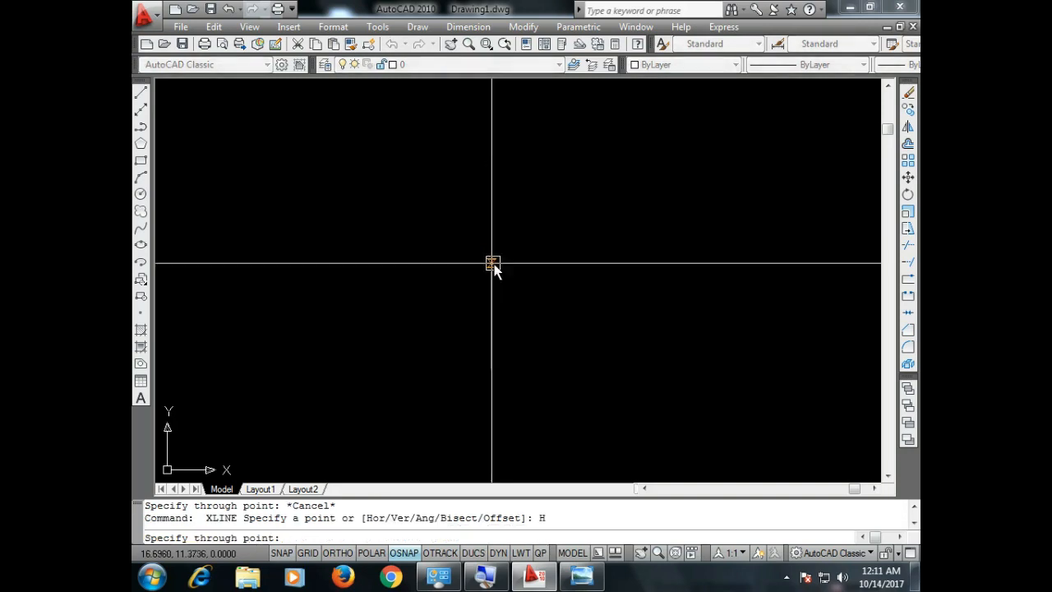
pyautogui.click(489, 265)
pyautogui.press('Escape')
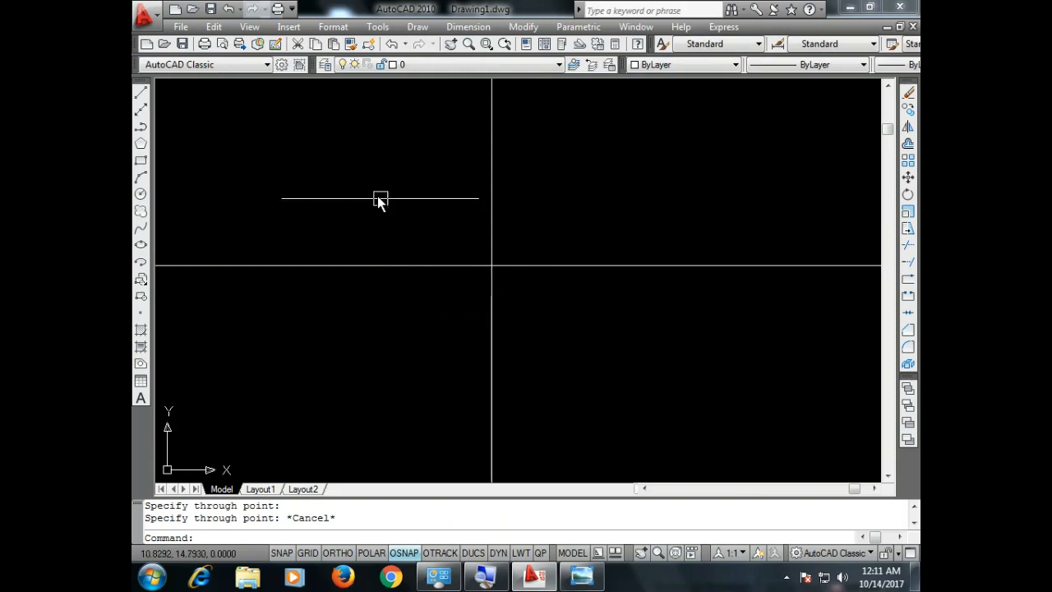
# Step: Draw a rectangle 60 long and 15 wide for the front view's shaft, checking its dimensions in the 8.jpg reference drawing
pyautogui.click(582, 575)
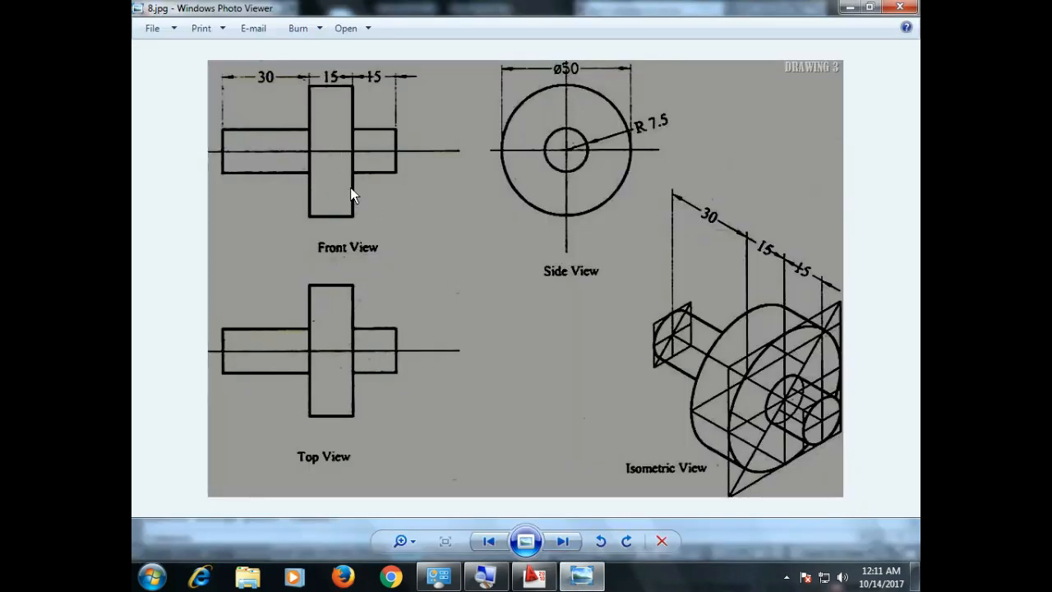
pyautogui.click(534, 576)
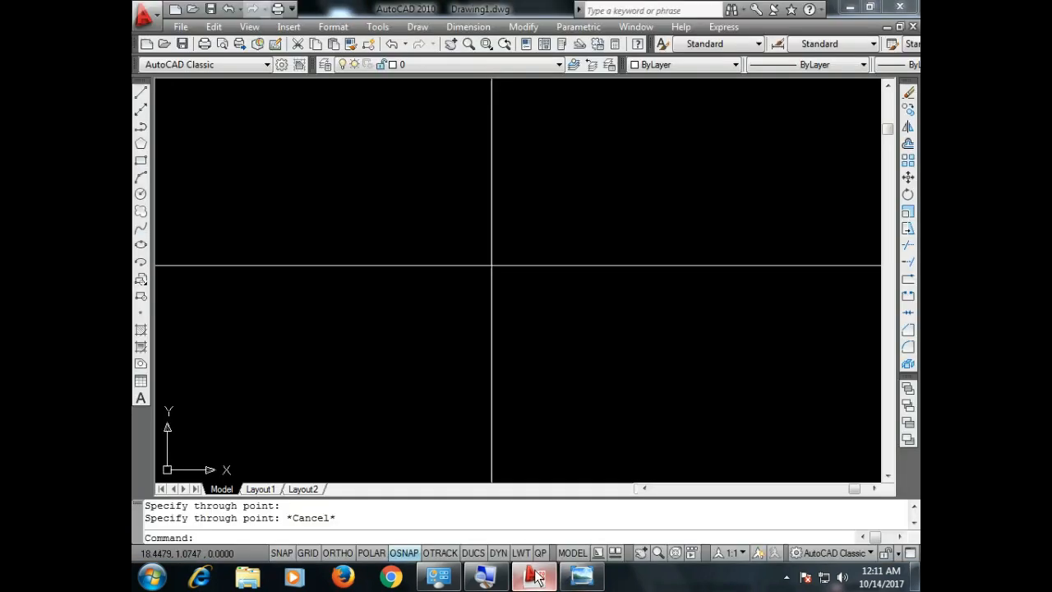
pyautogui.click(141, 161)
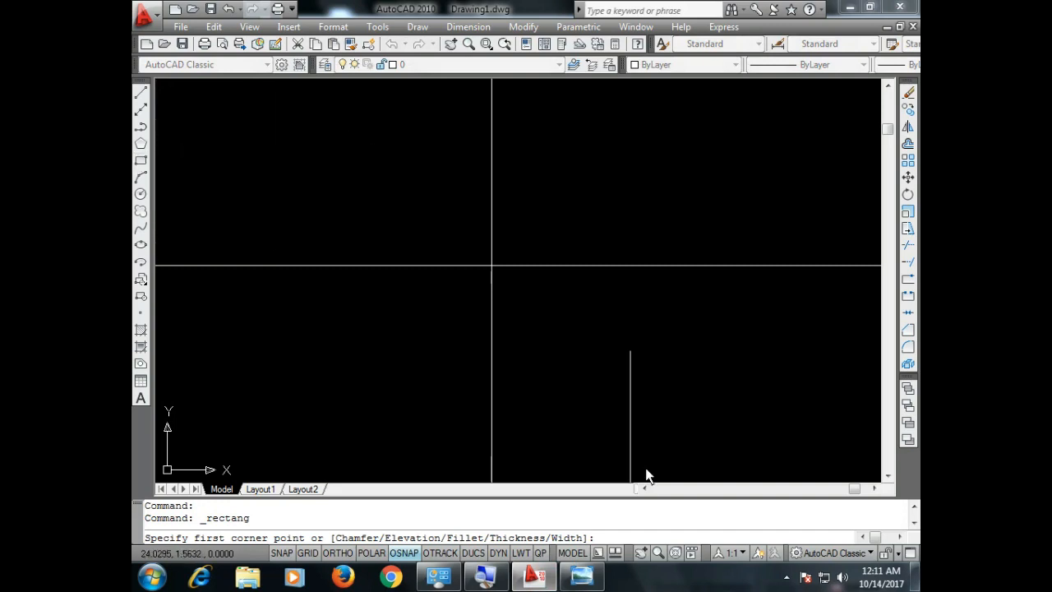
pyautogui.click(587, 582)
pyautogui.scroll(2, 295, 79)
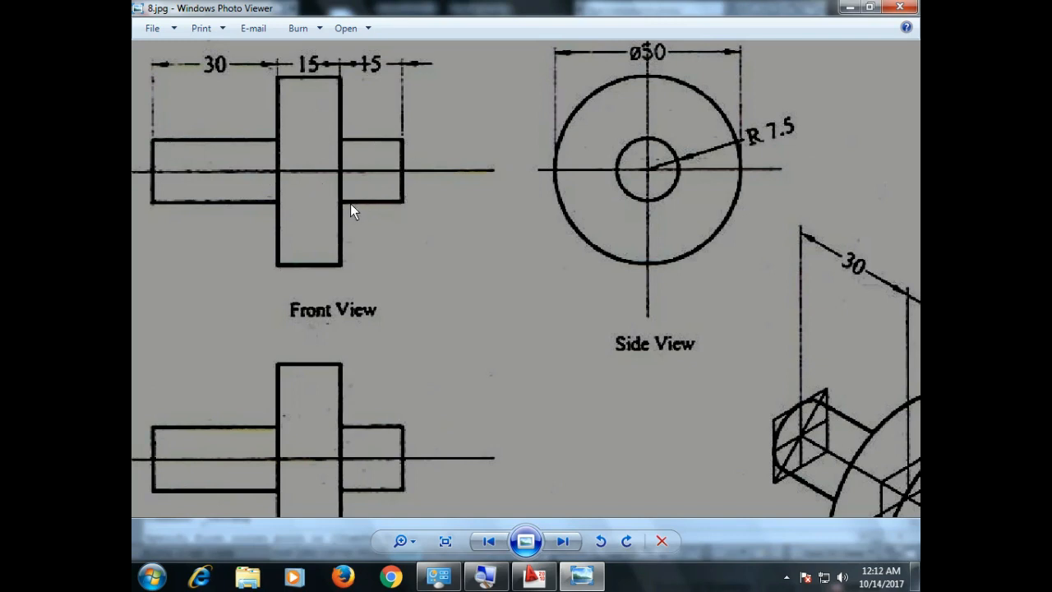
pyautogui.hotkey('alt', 'Tab')
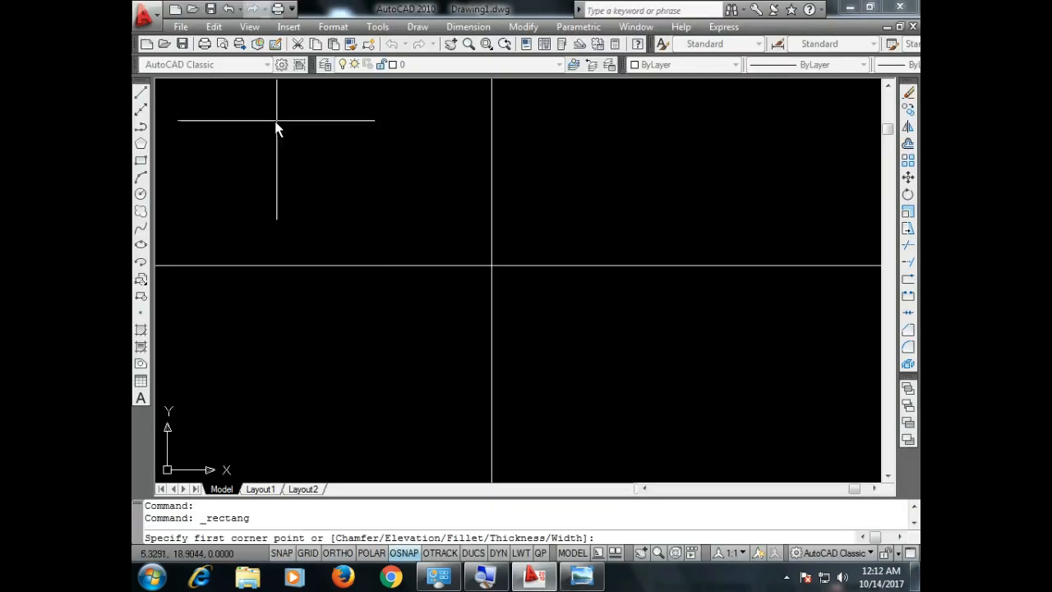
pyautogui.click(238, 91)
pyautogui.write('D')
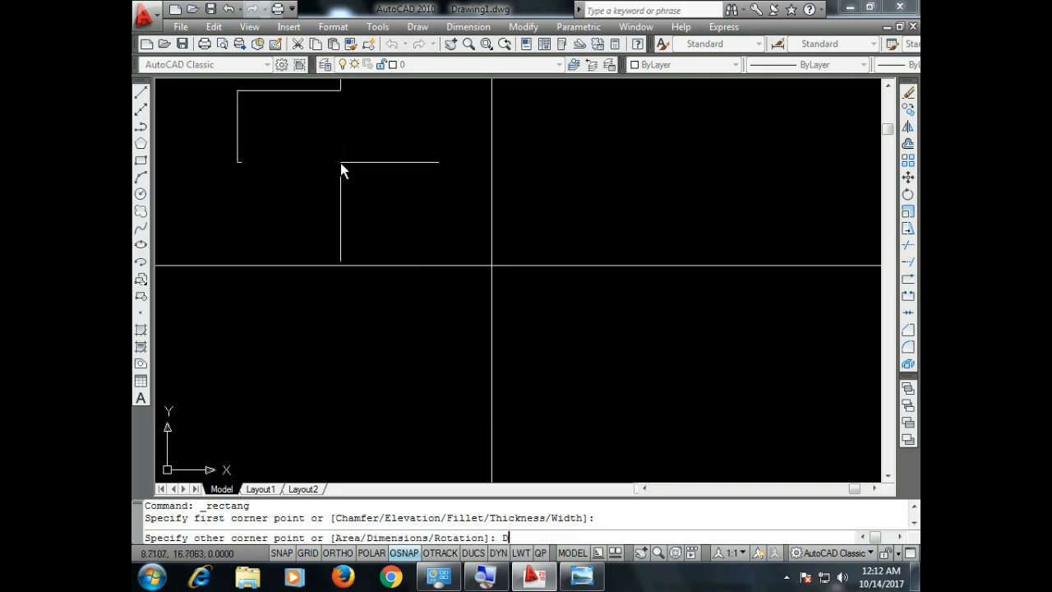
pyautogui.press('Return')
pyautogui.write('60')
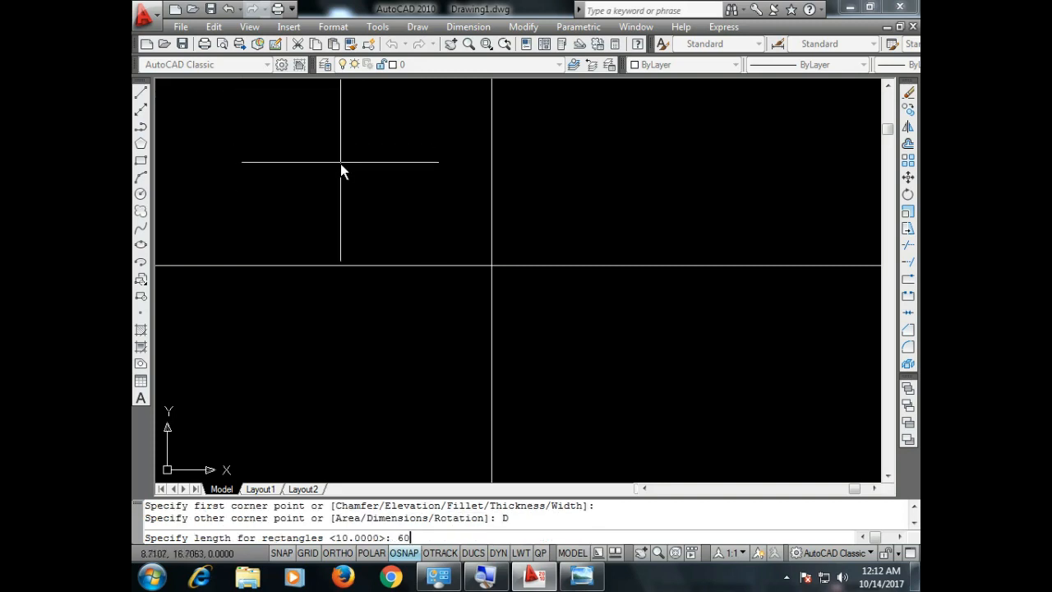
pyautogui.press('Return')
pyautogui.write('15')
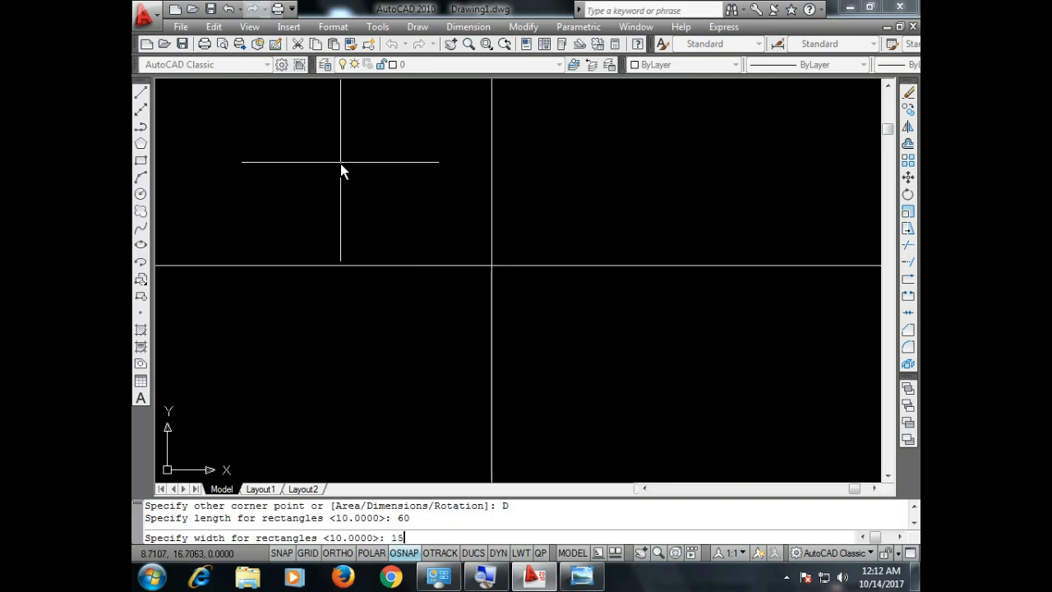
pyautogui.press('Return')
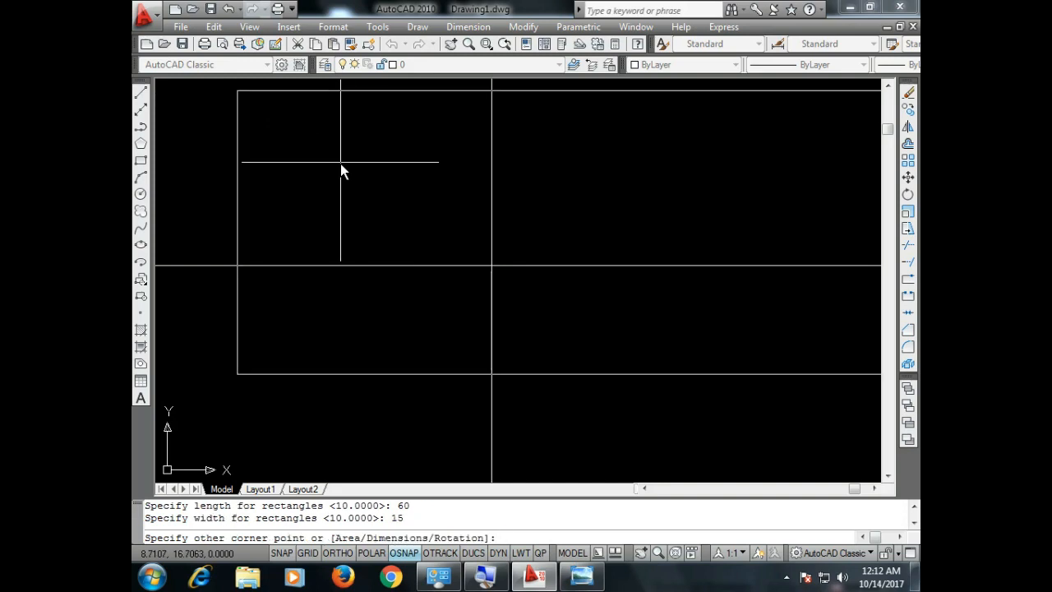
pyautogui.click(352, 111)
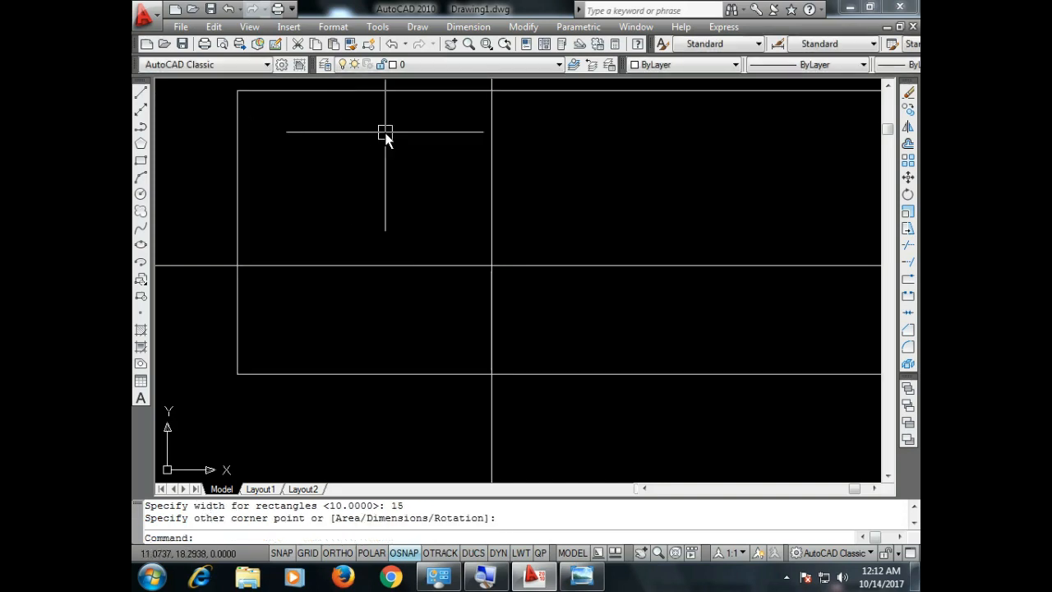
# Step: Move the shaft rectangle by its lower-right corner into the upper-left quadrant formed by the construction lines
pyautogui.write('Z')
pyautogui.press('Return')
pyautogui.write('E')
pyautogui.press('Return')
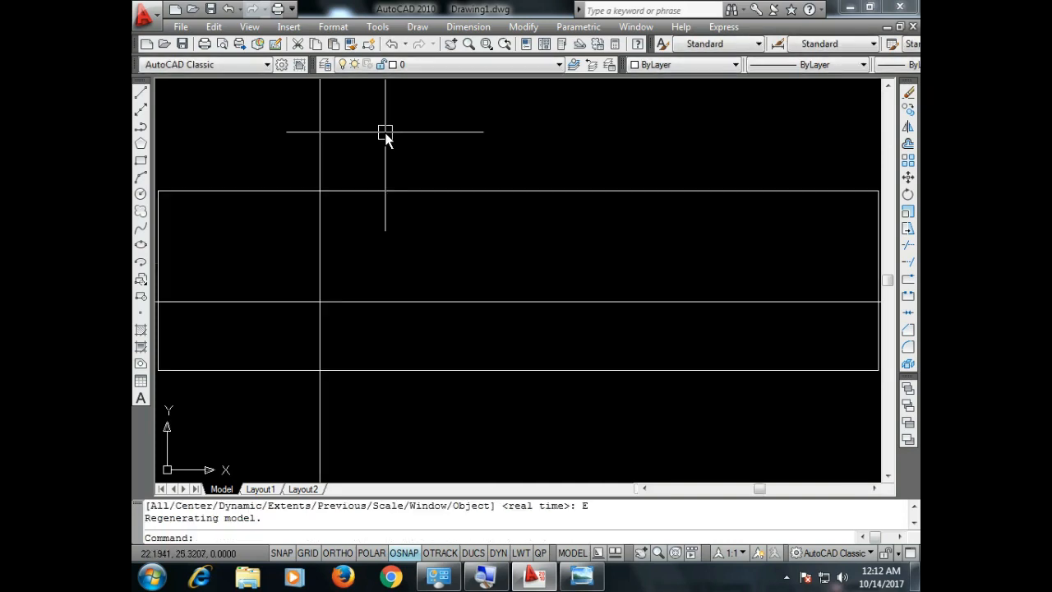
pyautogui.scroll(-2, 526, 187)
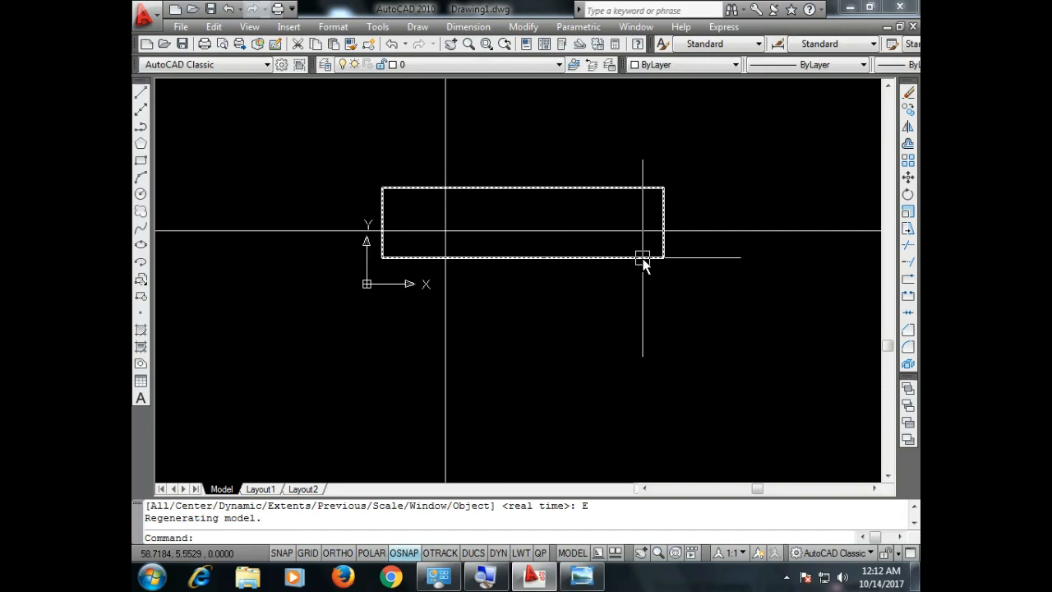
pyautogui.write('M')
pyautogui.press('Return')
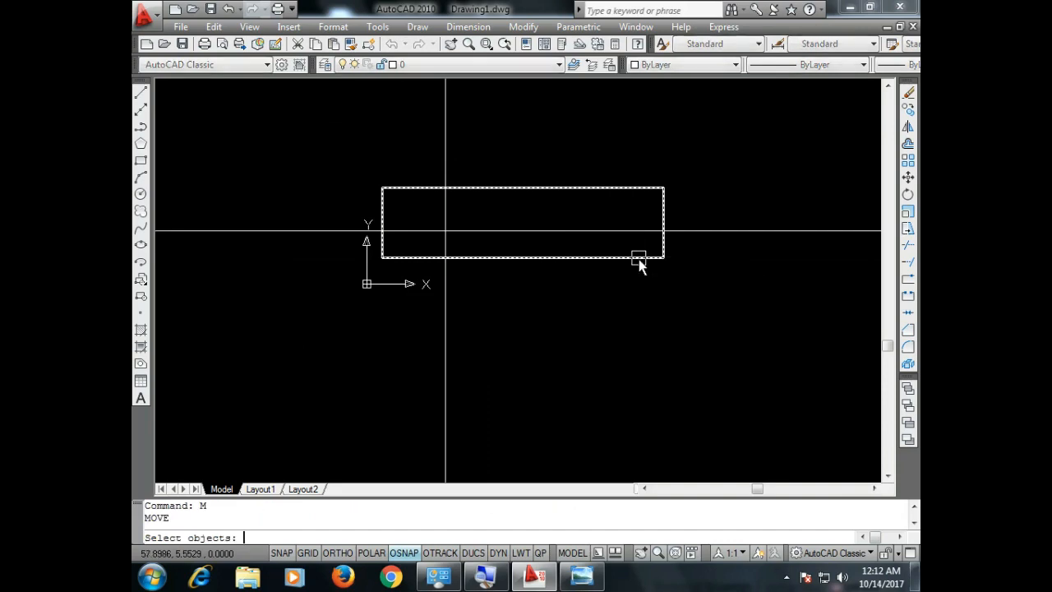
pyautogui.click(639, 259)
pyautogui.press('Return')
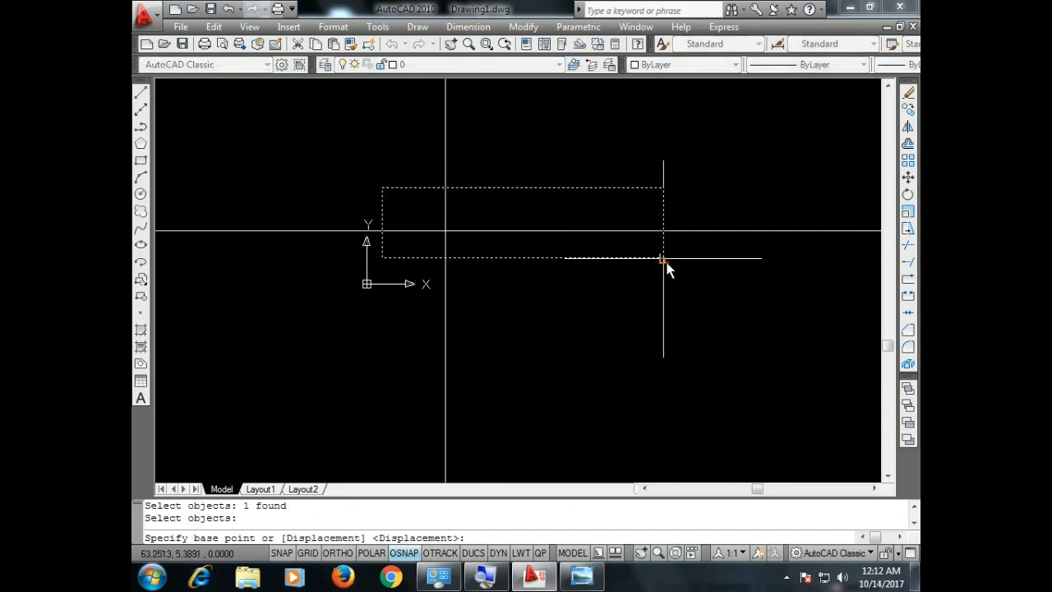
pyautogui.click(663, 260)
pyautogui.click(398, 160)
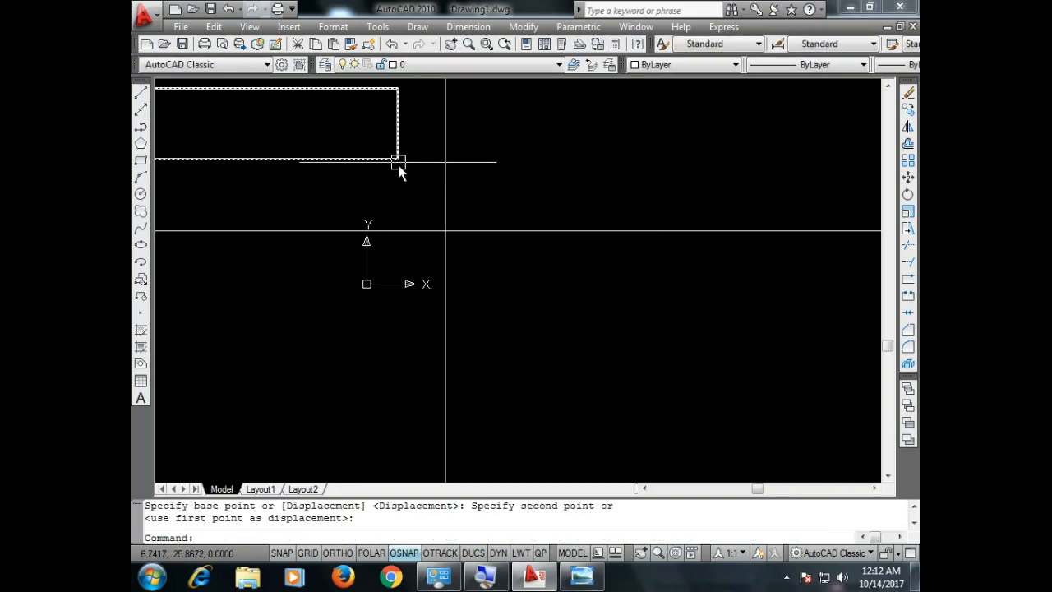
pyautogui.scroll(-2, 568, 291)
pyautogui.scroll(2, 413, 155)
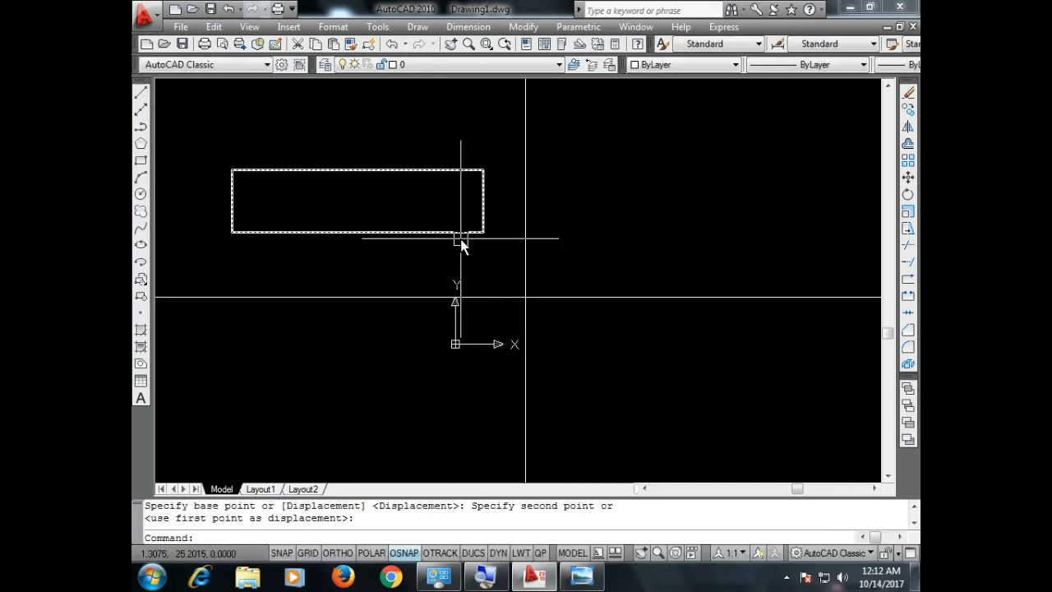
pyautogui.write('z')
pyautogui.press('Return')
pyautogui.write('e')
pyautogui.press('Return')
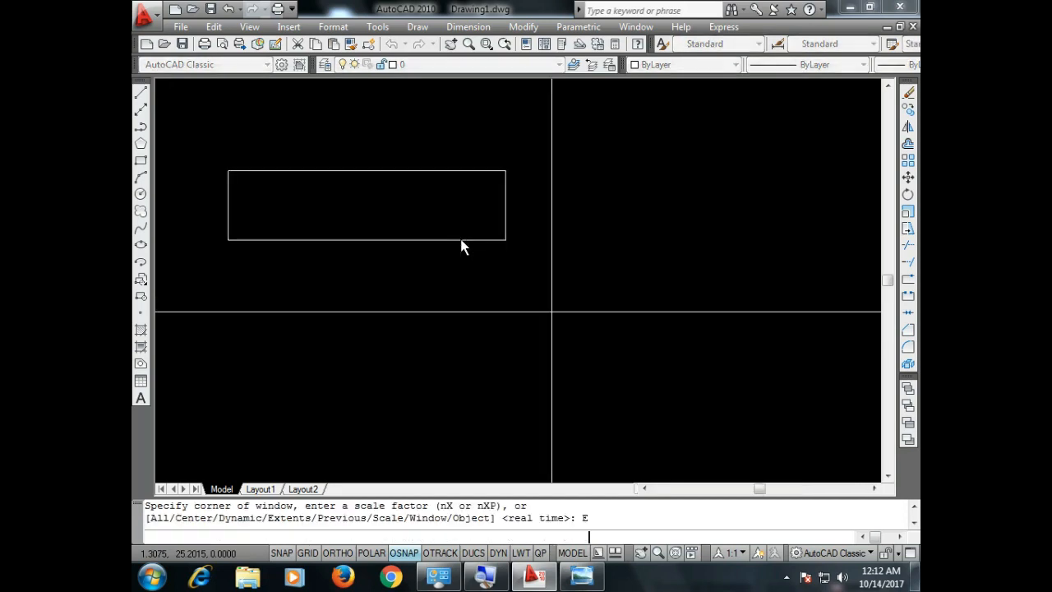
pyautogui.scroll(-3, 457, 271)
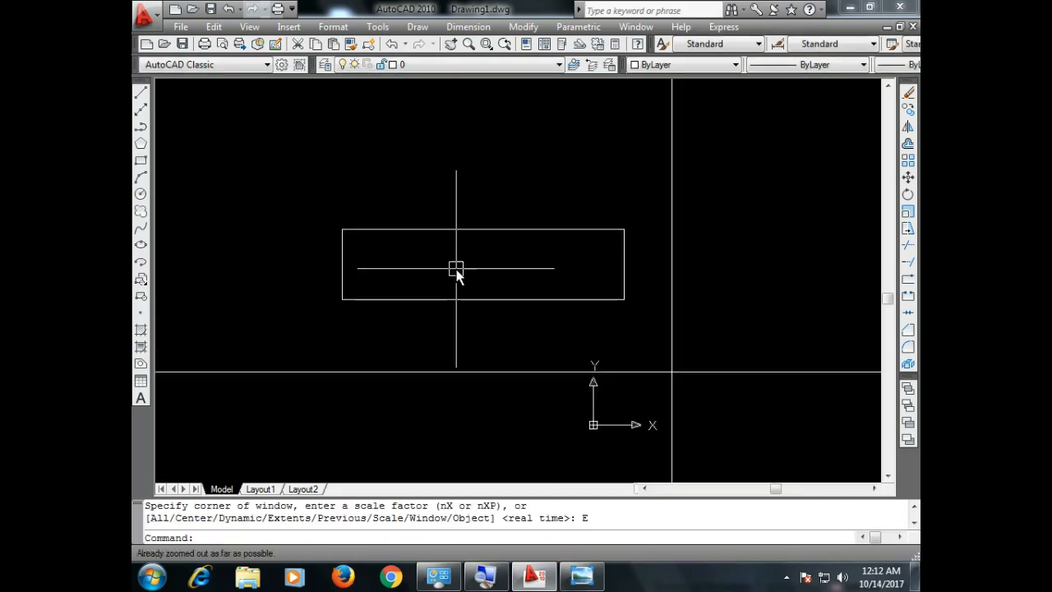
pyautogui.write('m')
pyautogui.press('Return')
pyautogui.press('Return')
pyautogui.click(482, 301)
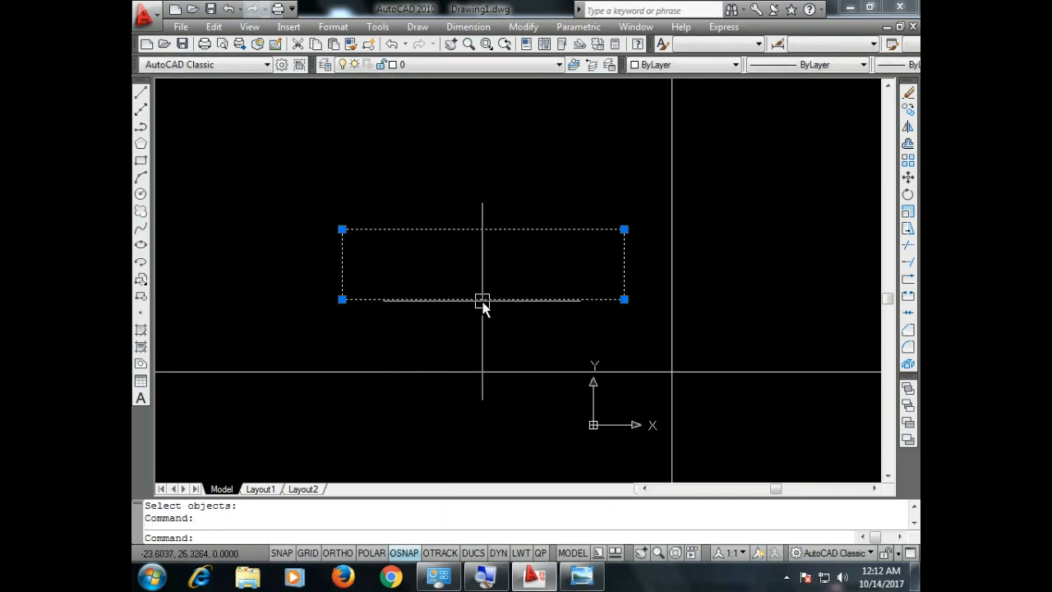
pyautogui.press('Escape')
# Step: Move the shaft rectangle by its lower-right corner farther up and left, away from both construction lines
pyautogui.write('m')
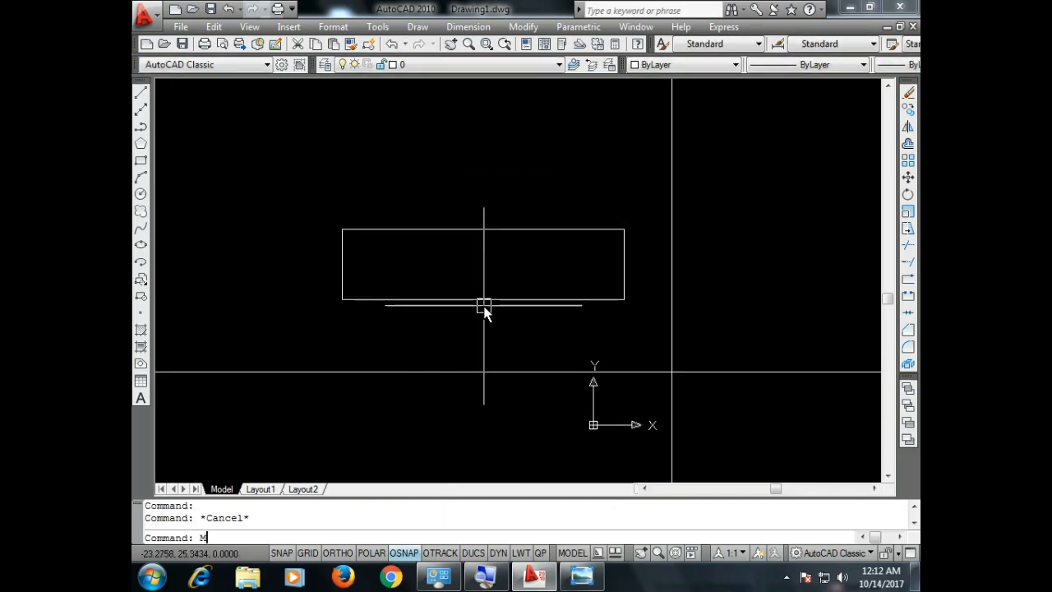
pyautogui.press('Return')
pyautogui.click(493, 303)
pyautogui.press('Return')
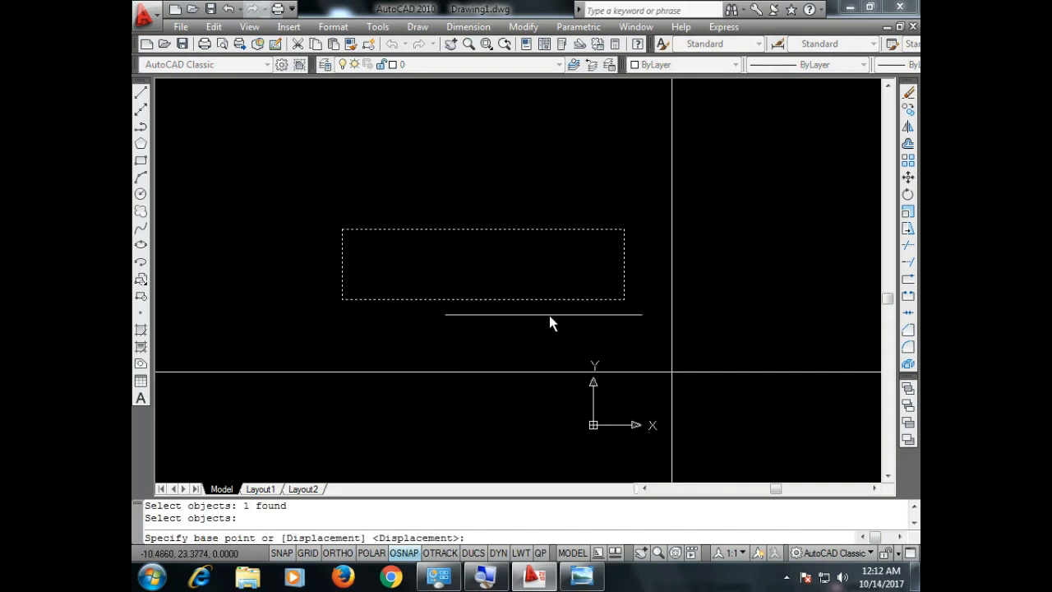
pyautogui.click(615, 296)
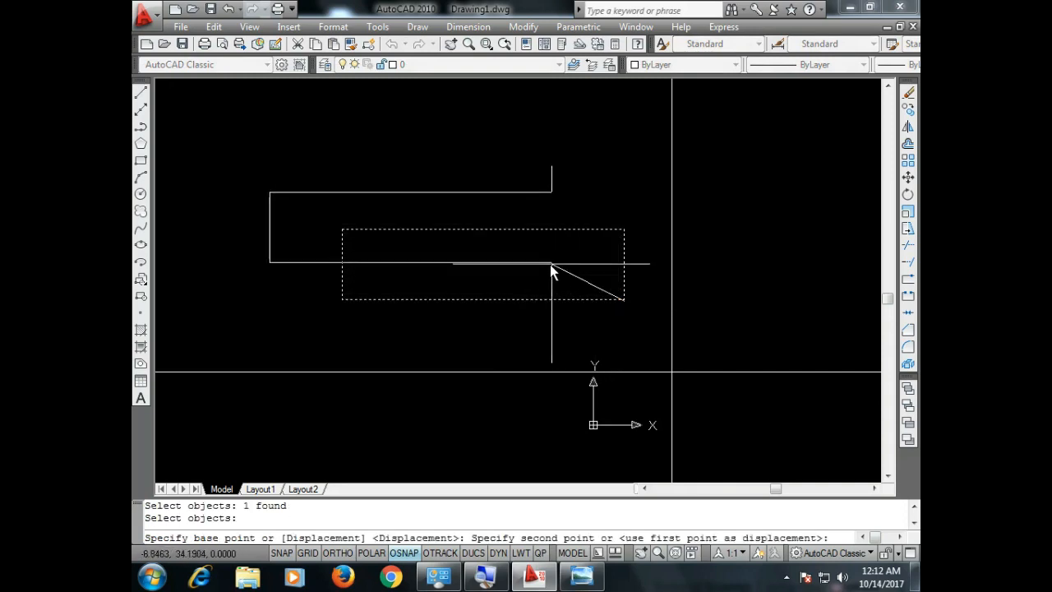
pyautogui.click(550, 264)
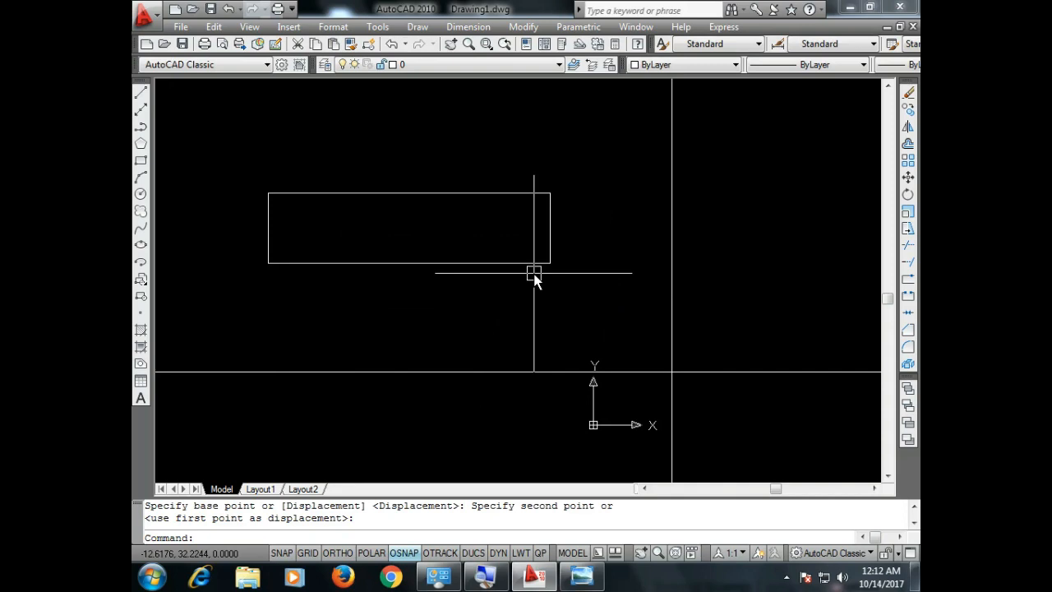
# Step: Draw a rectangle 15 long and 50 wide for the front view's flange, checking its dimensions in the 8.jpg reference drawing
pyautogui.click(582, 576)
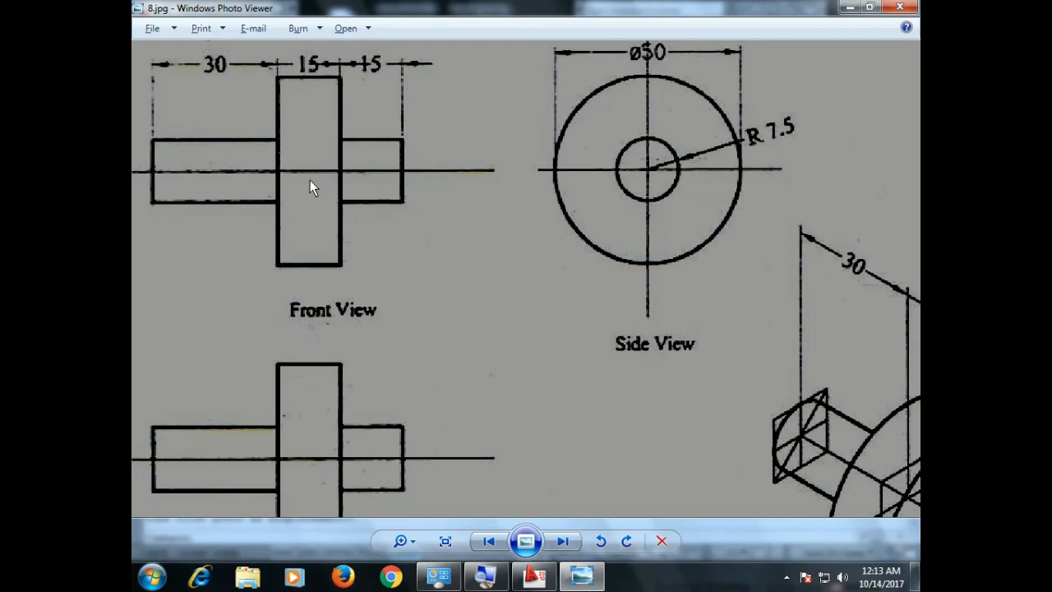
pyautogui.hotkey('alt', 'Tab')
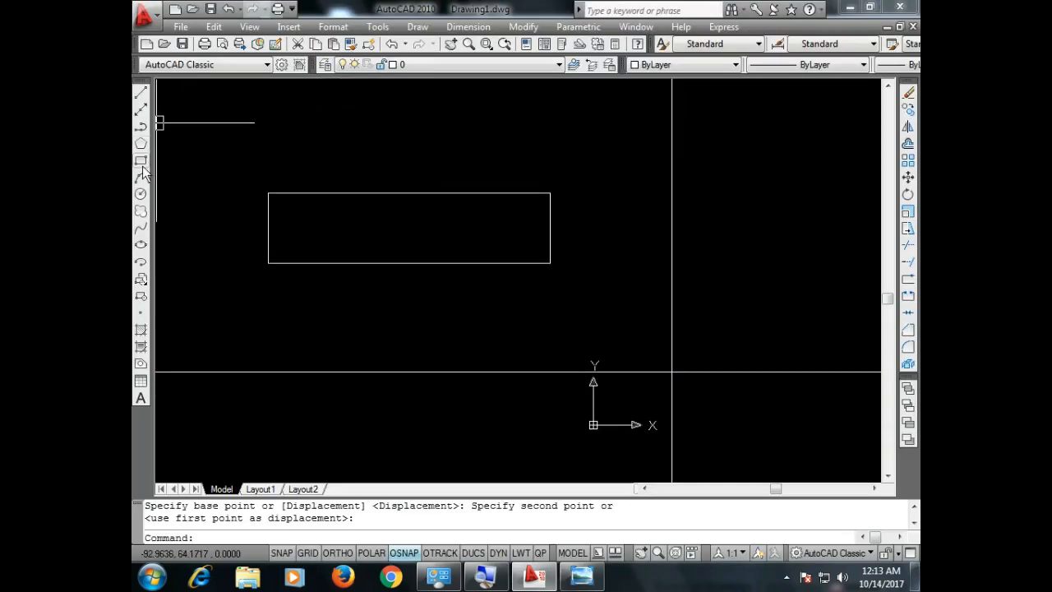
pyautogui.click(141, 160)
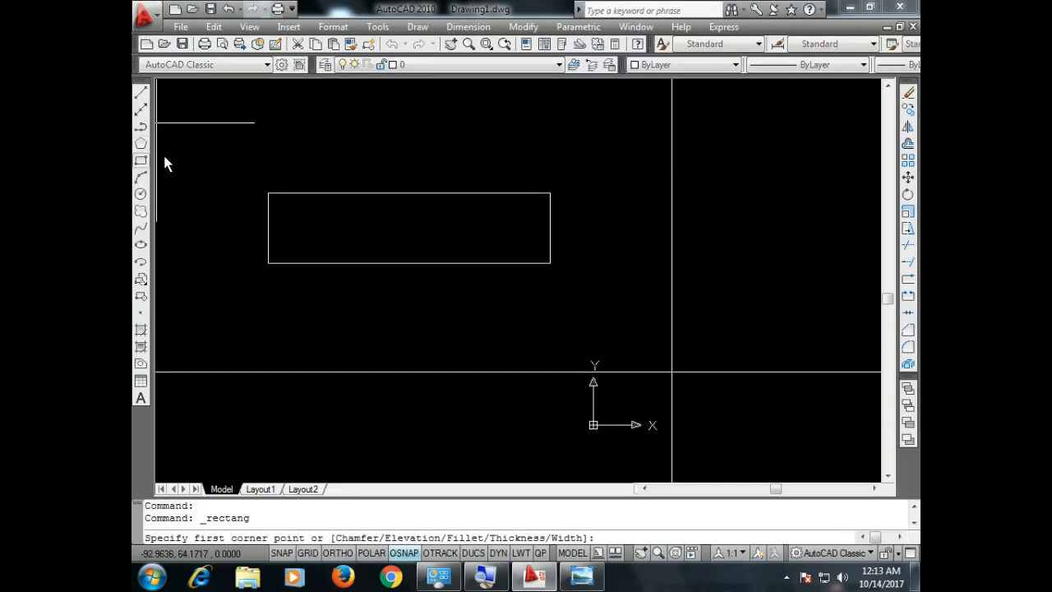
pyautogui.click(311, 108)
pyautogui.write('D')
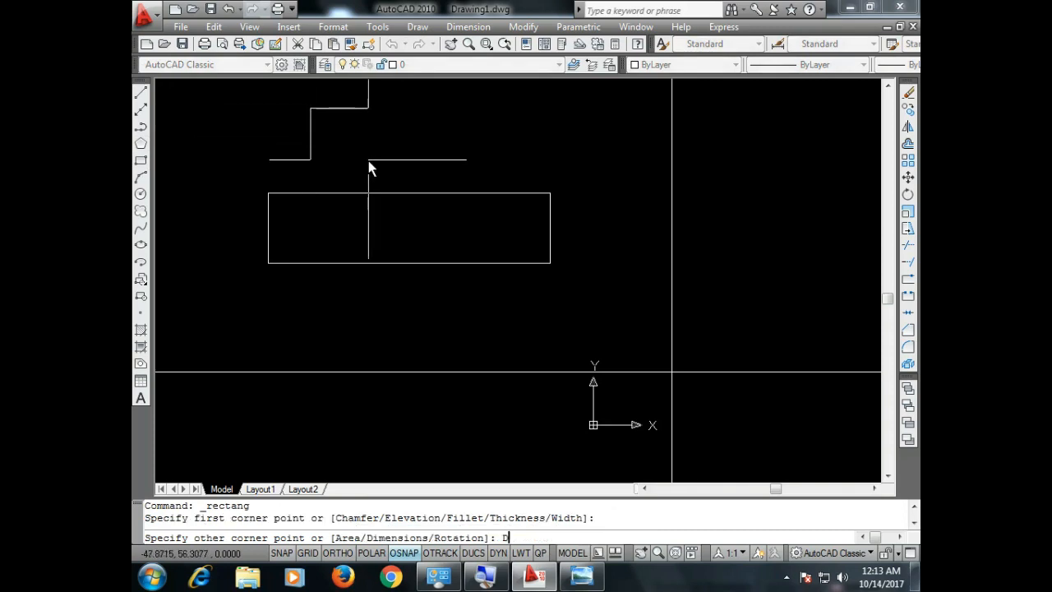
pyautogui.press('Return')
pyautogui.write('15')
pyautogui.press('Return')
pyautogui.write('50')
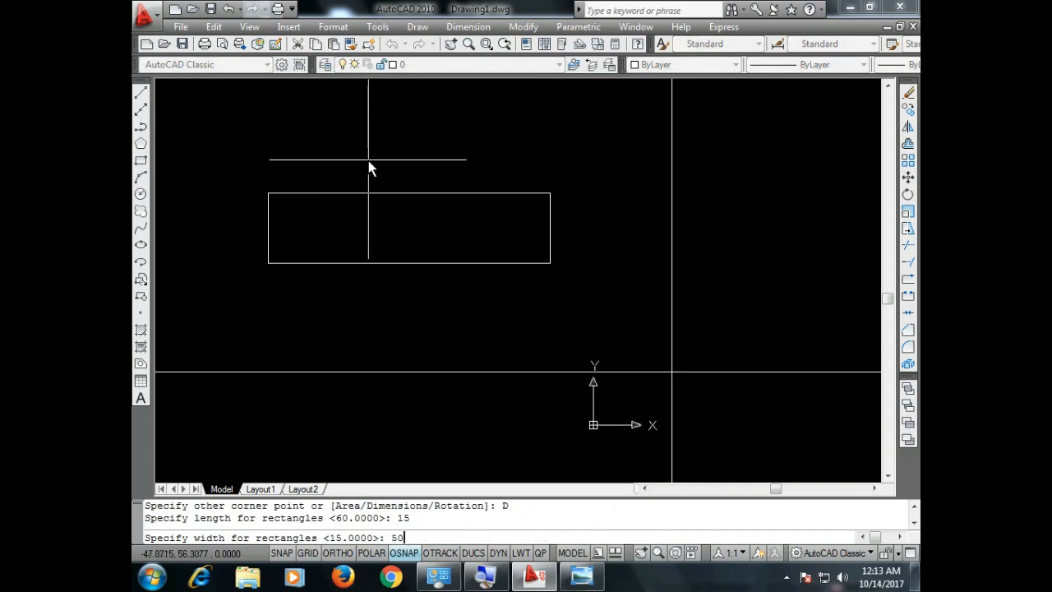
pyautogui.press('Return')
pyautogui.click(368, 160)
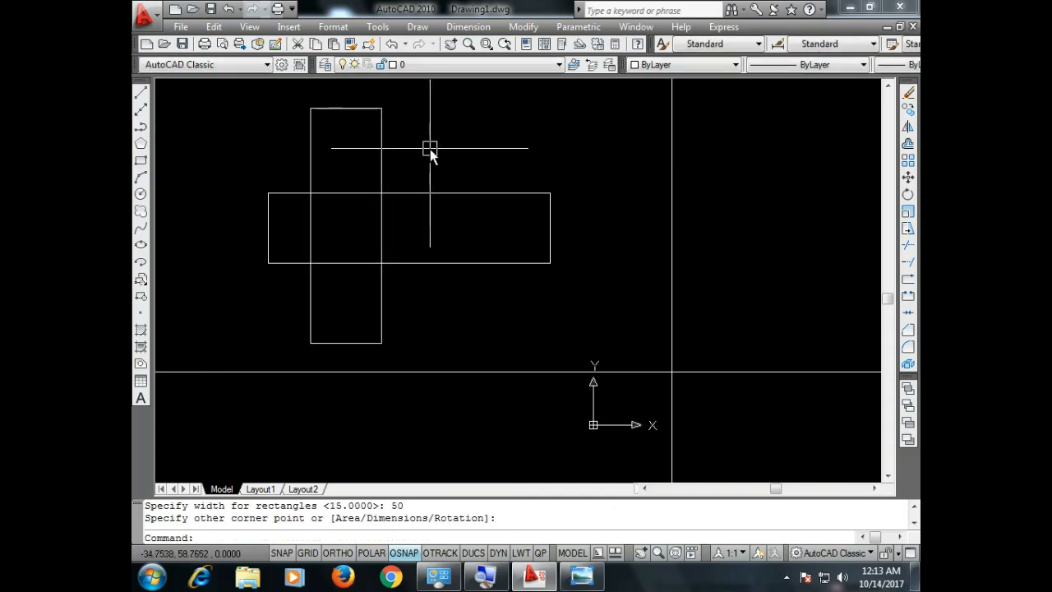
# Step: Move the flange rectangle by its left edge's midpoint onto the midpoint of the shaft's right edge
pyautogui.write('M')
pyautogui.press('Return')
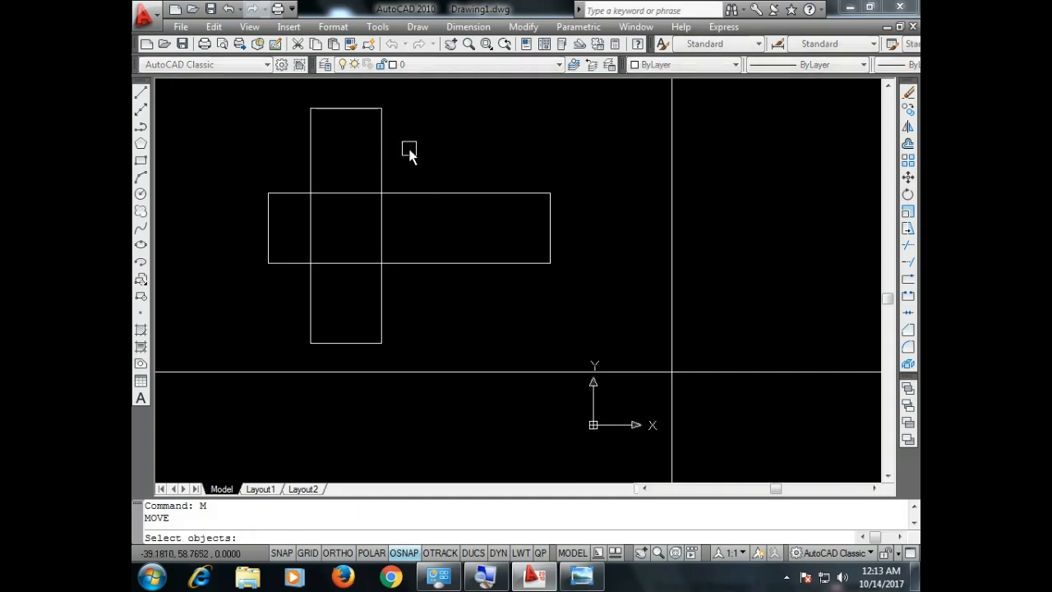
pyautogui.click(314, 225)
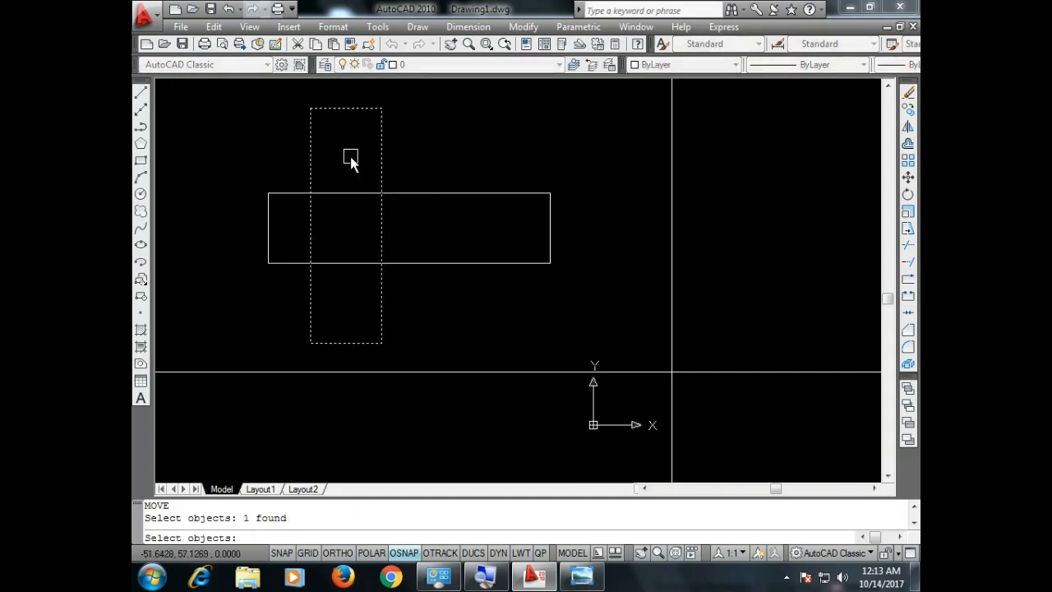
pyautogui.press('Return')
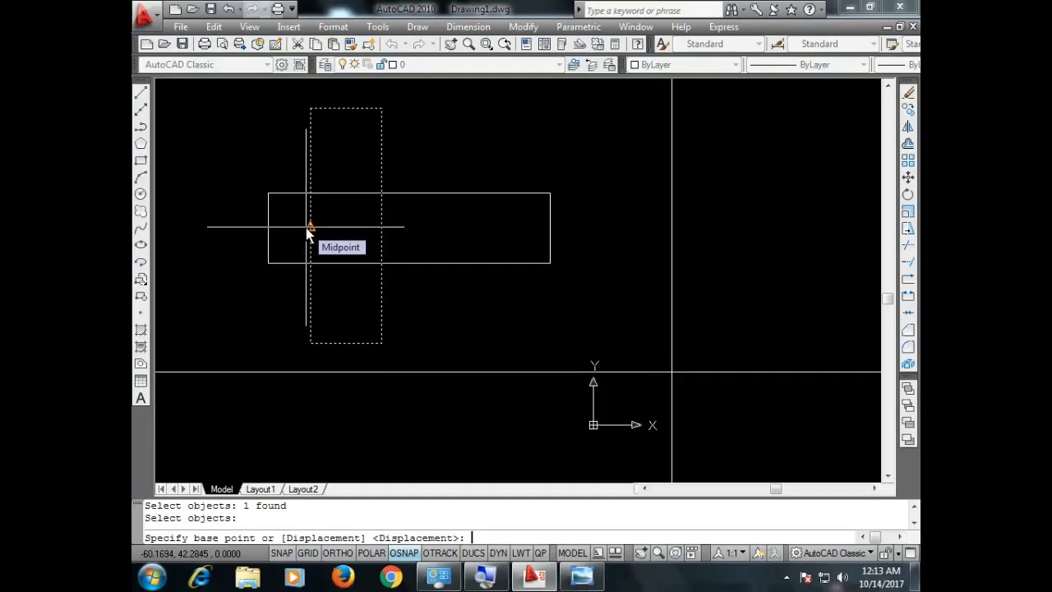
pyautogui.click(307, 227)
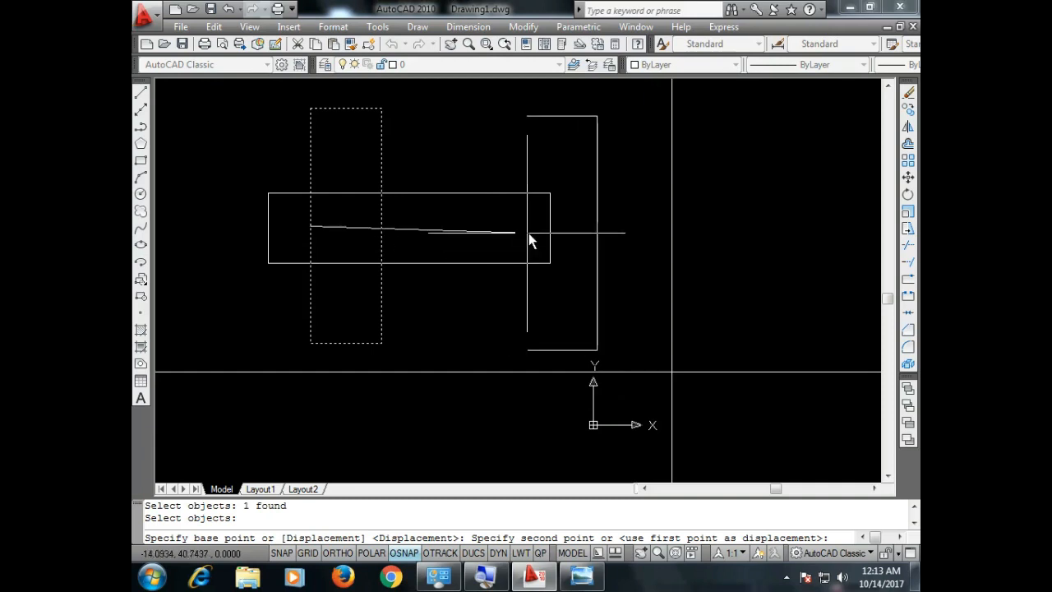
pyautogui.click(550, 227)
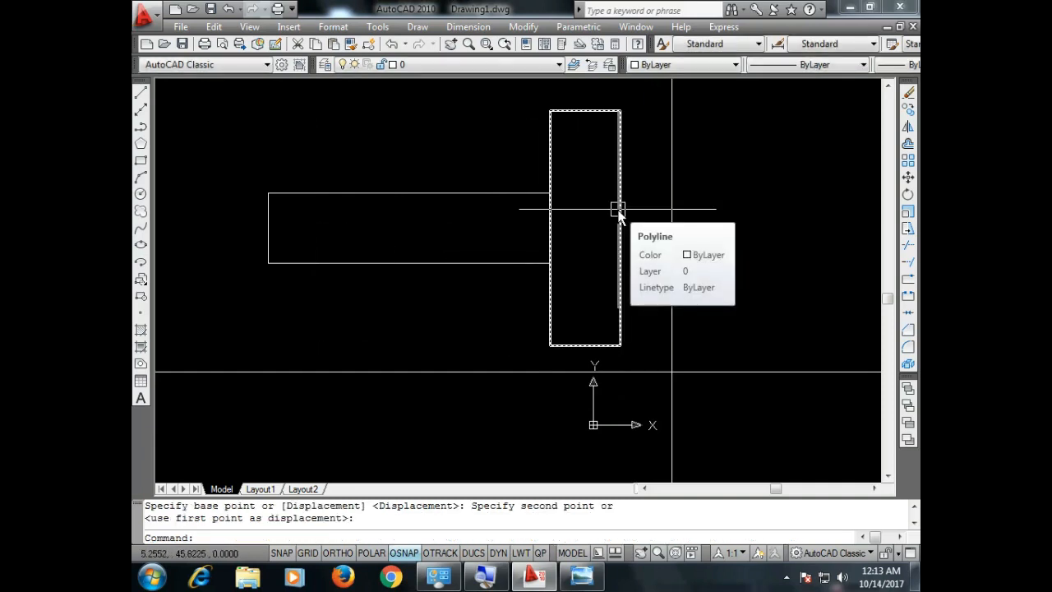
# Step: Move the flange rectangle by its right edge's midpoint onto the midpoint of the shaft's right edge
pyautogui.write('M')
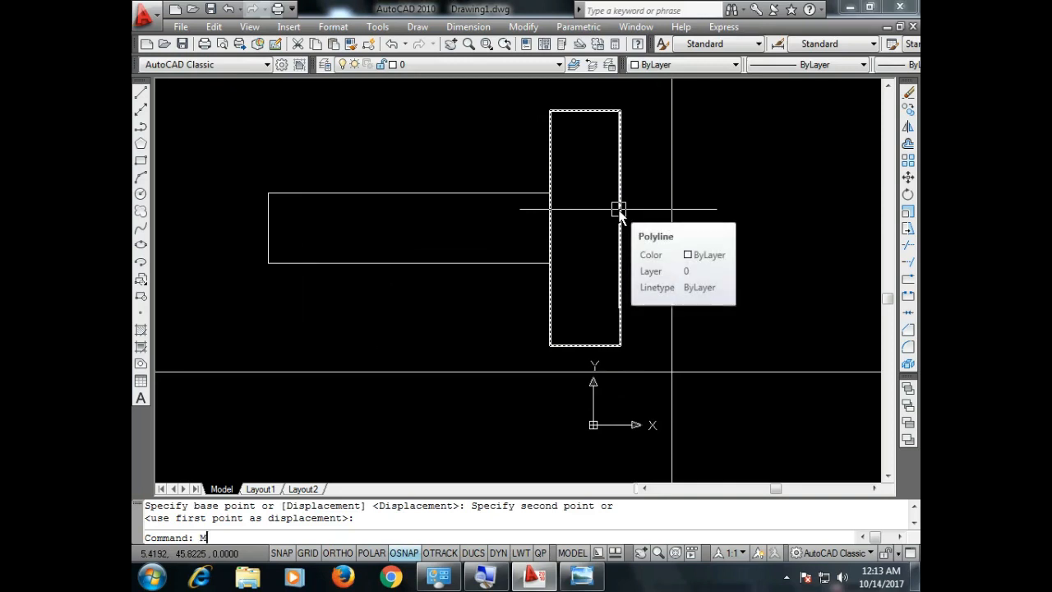
pyautogui.press('Return')
pyautogui.click(619, 230)
pyautogui.press('Return')
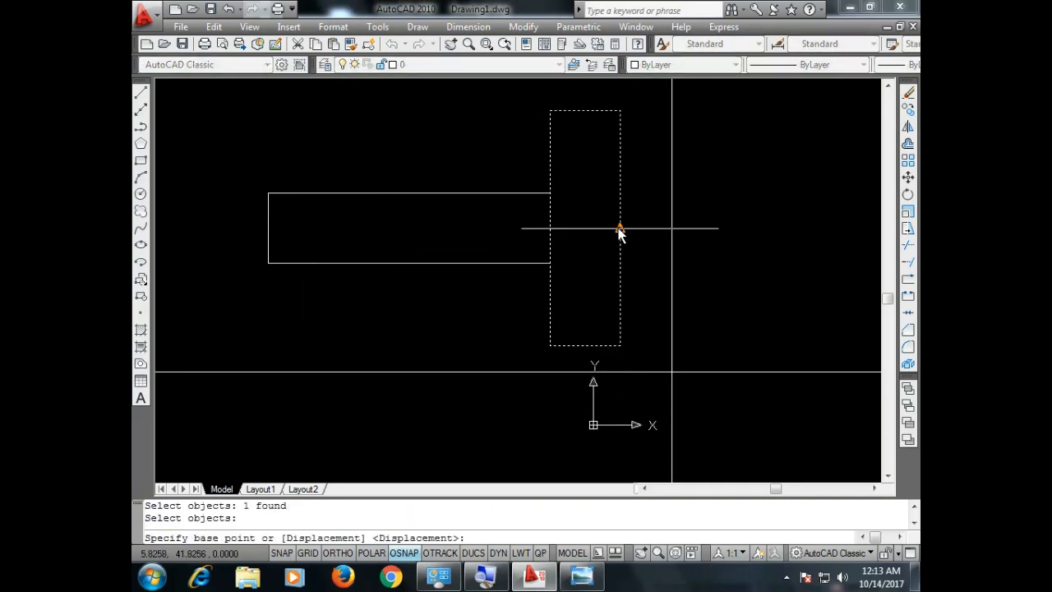
pyautogui.click(620, 230)
pyautogui.click(550, 229)
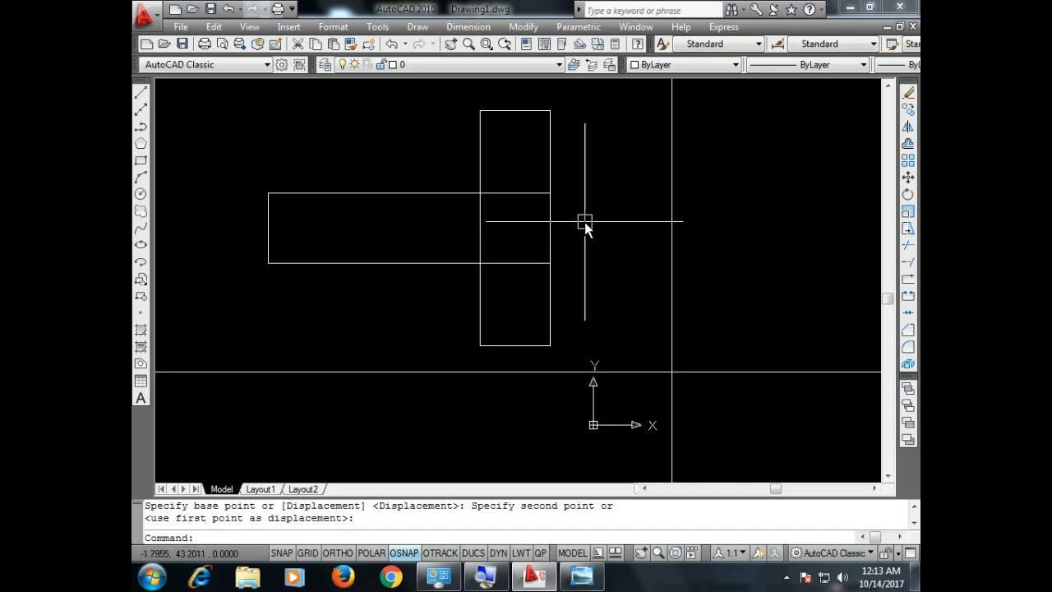
# Step: Check the flange position in the 8.jpg reference drawing and move the flange rectangle 15 to the left with Ortho on
pyautogui.hotkey('alt', 'Tab')
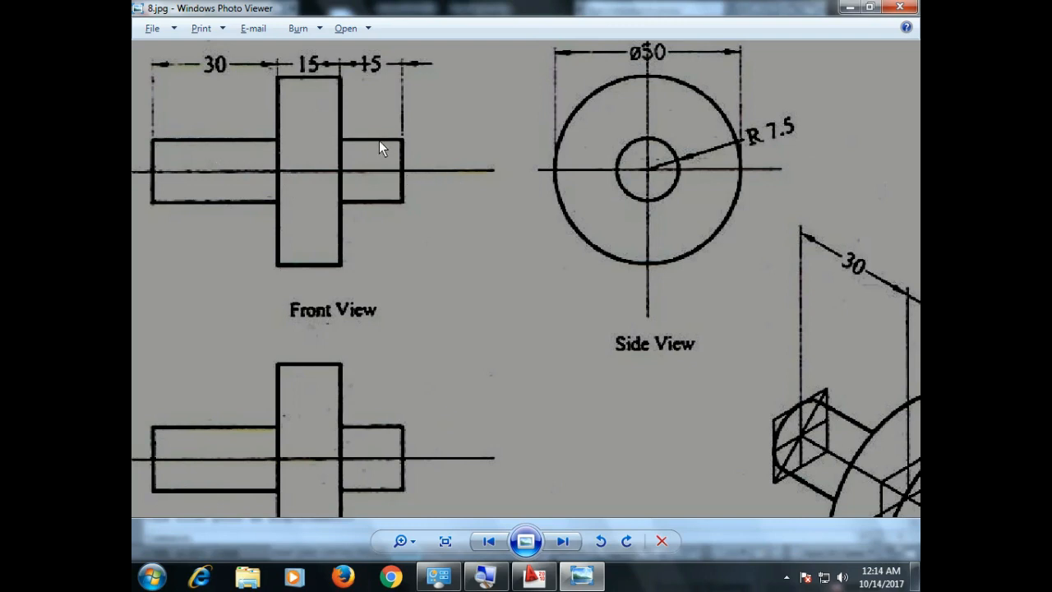
pyautogui.hotkey('alt', 'Tab')
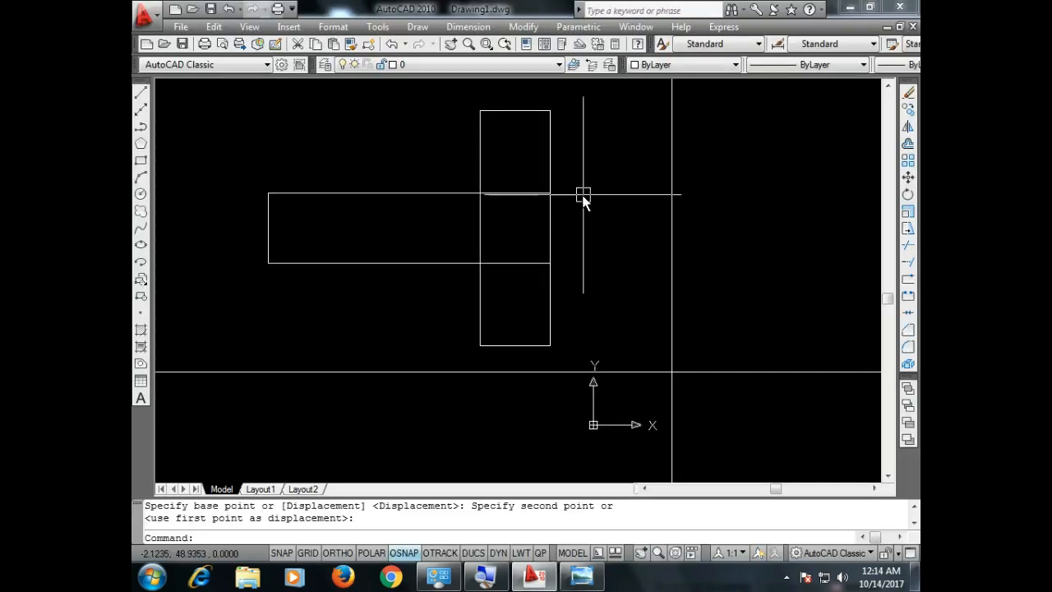
pyautogui.write('M')
pyautogui.press('Return')
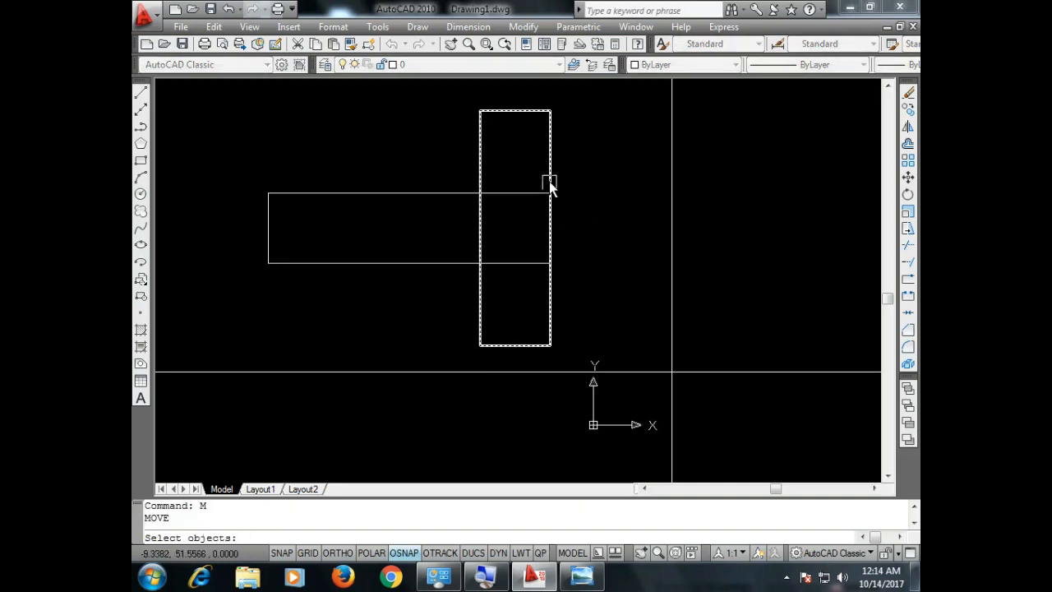
pyautogui.click(550, 180)
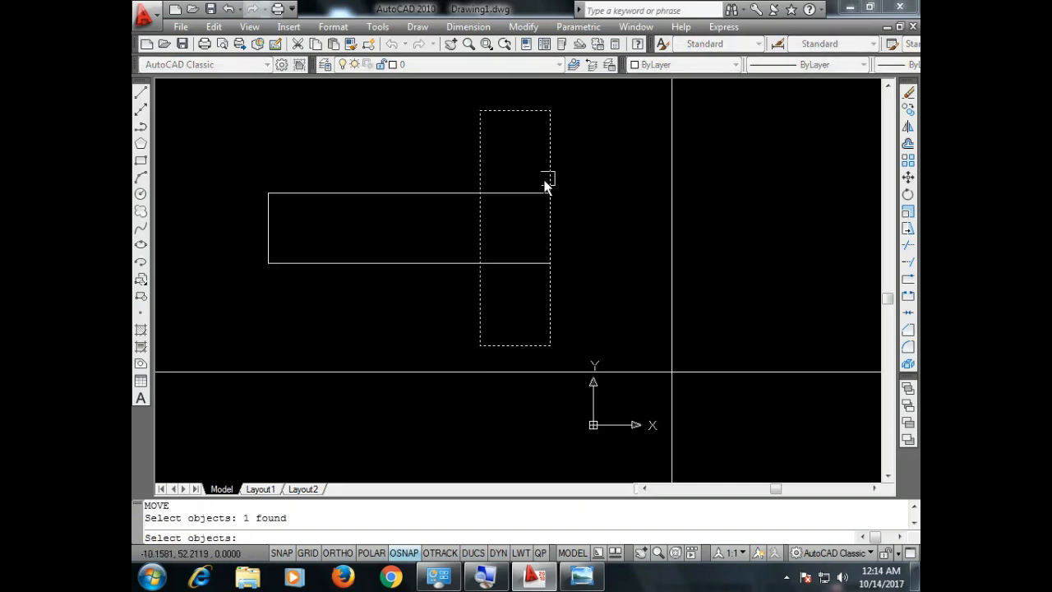
pyautogui.press('Return')
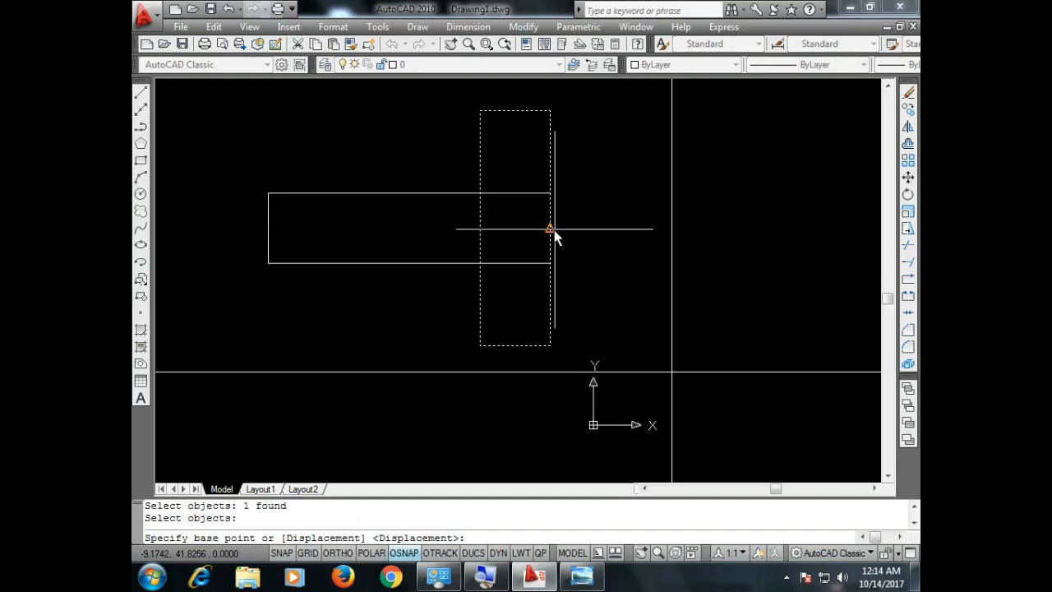
pyautogui.click(550, 229)
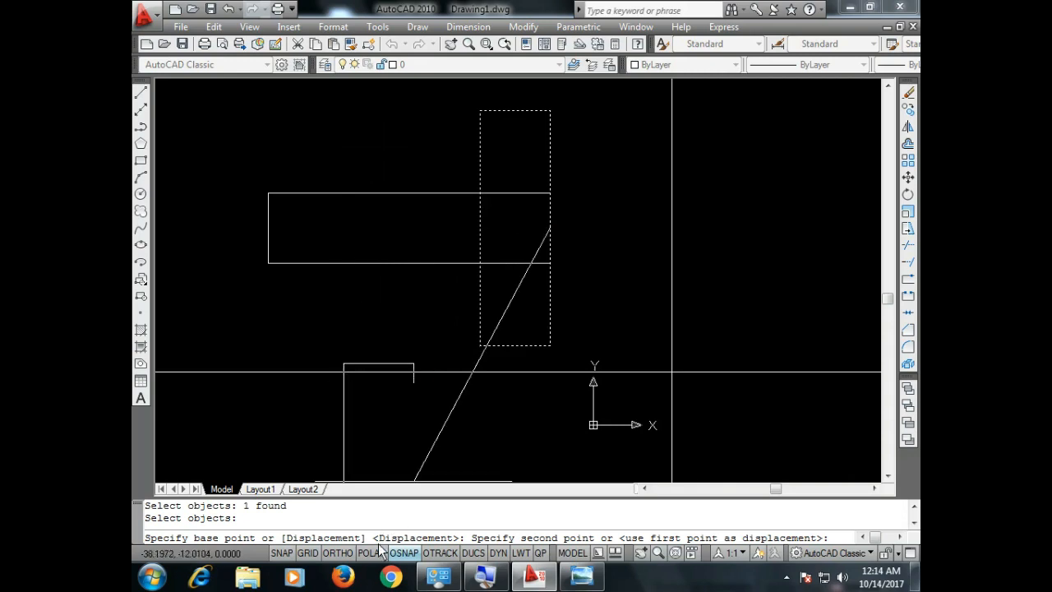
pyautogui.click(338, 553)
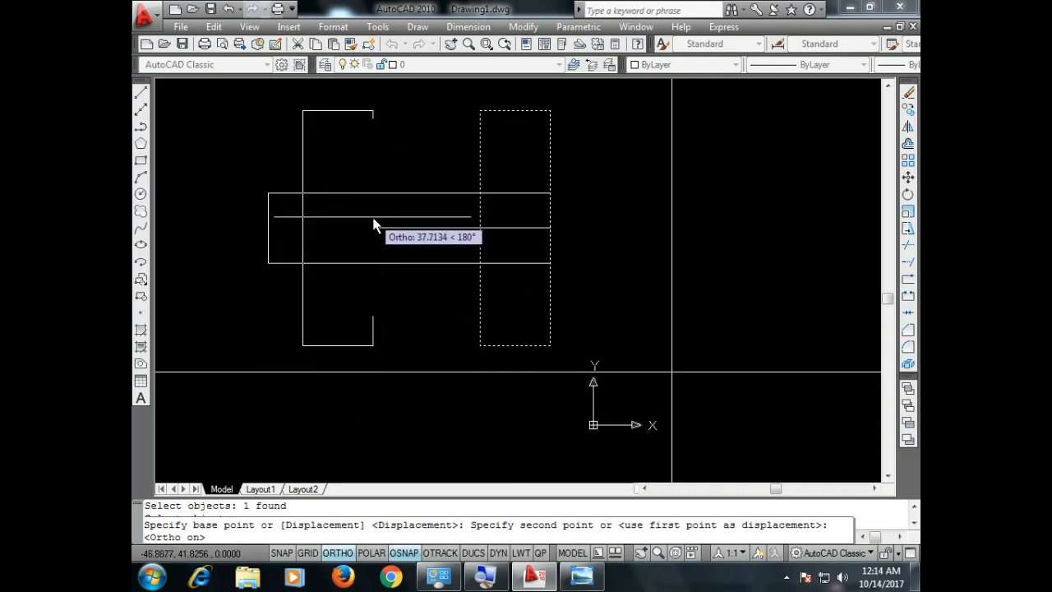
pyautogui.press('Return')
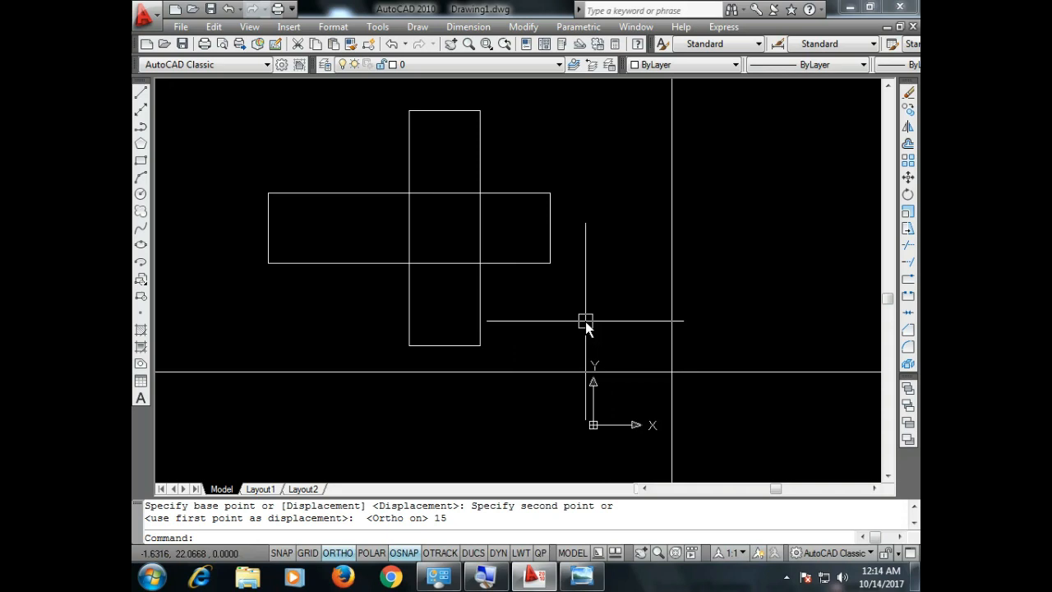
# Step: Zoom to the drawing's extents and examine the shaft and flange rectangles of the front view up close
pyautogui.write('z')
pyautogui.press('Return')
pyautogui.write('E')
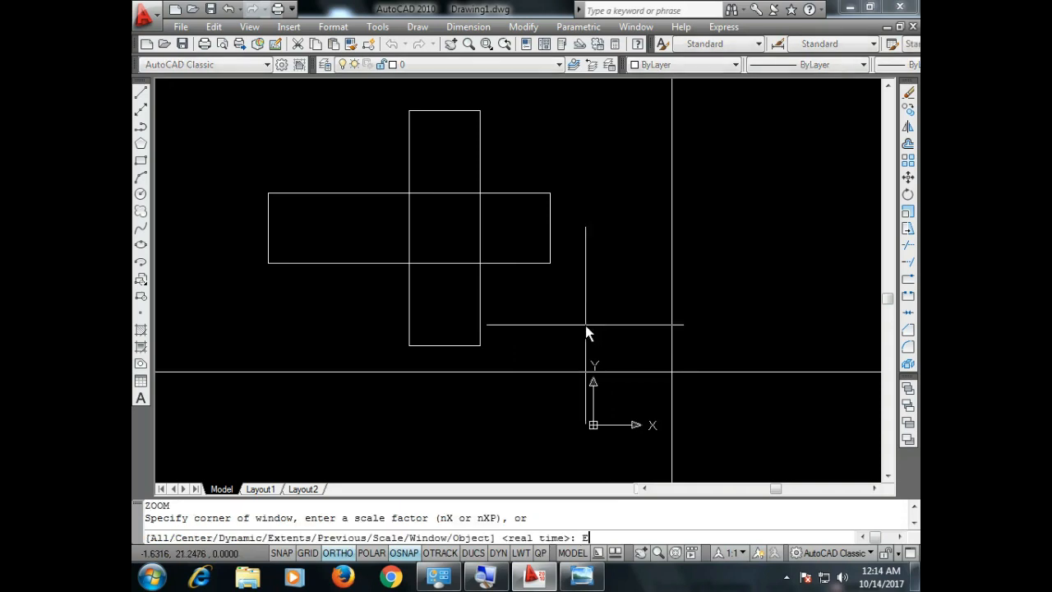
pyautogui.press('Return')
pyautogui.scroll(-2, 474, 296)
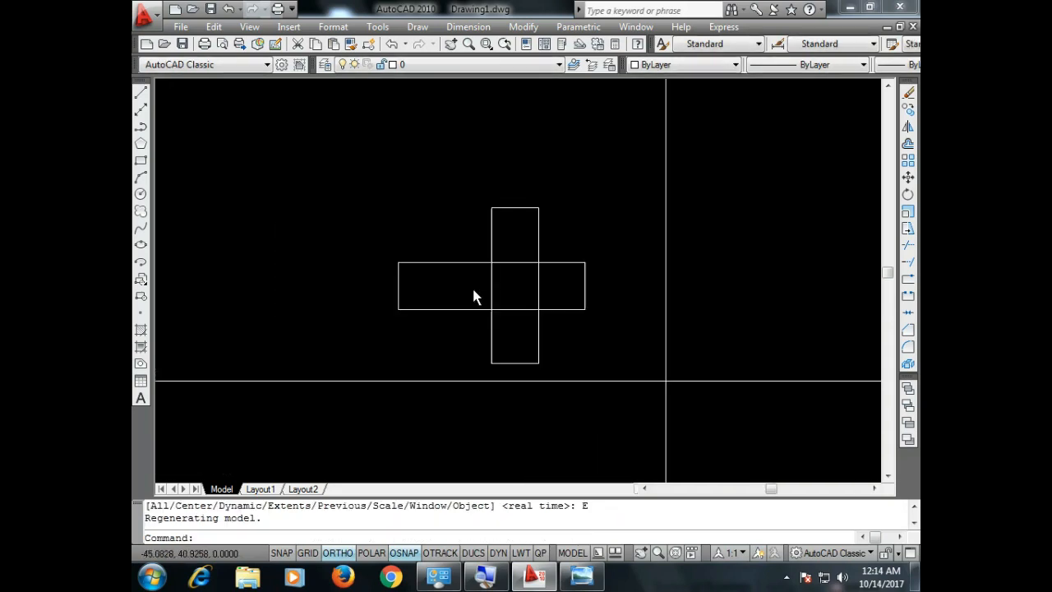
pyautogui.scroll(-2, 474, 296)
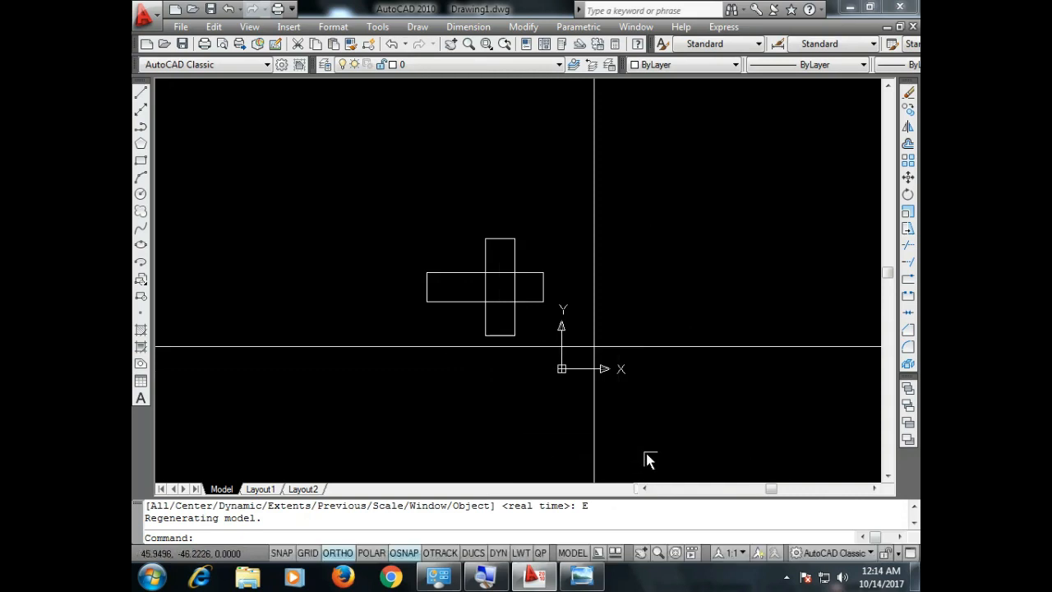
pyautogui.scroll(2, 681, 474)
pyautogui.scroll(-1, 516, 338)
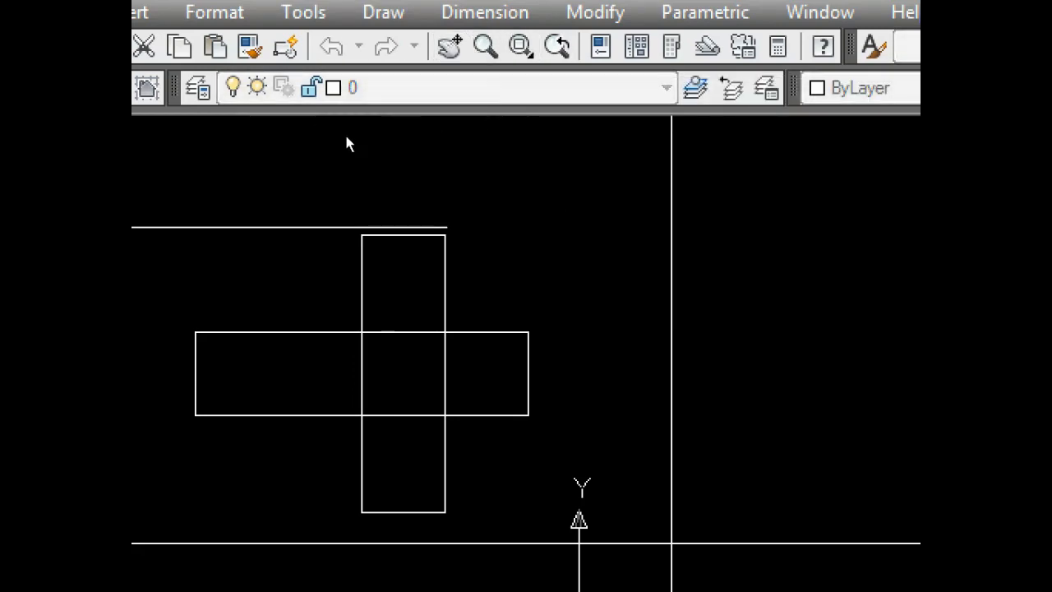
pyautogui.scroll(5, 499, 271)
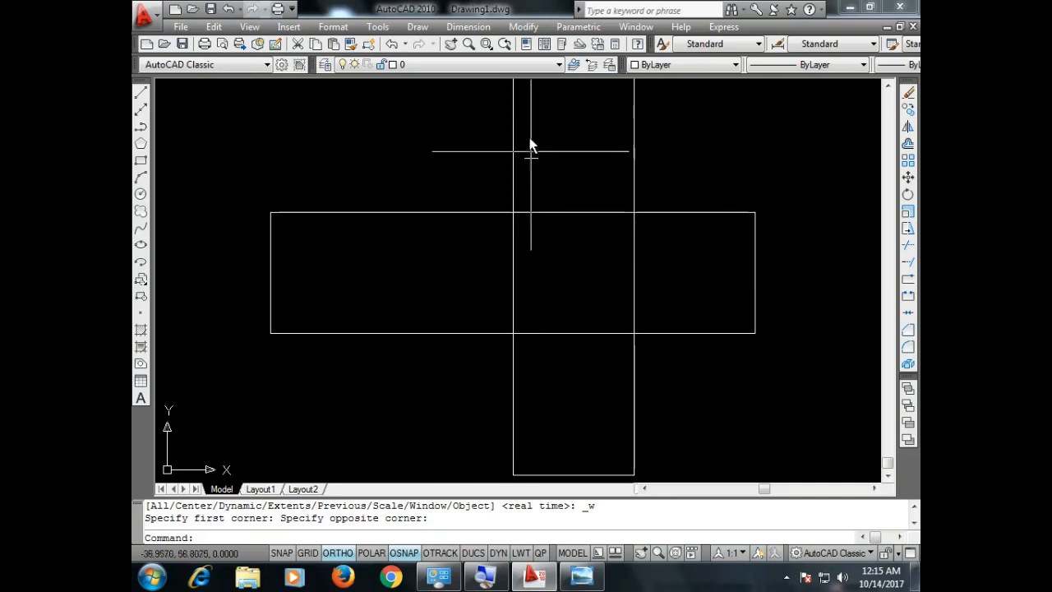
# Step: Zoom out in real time and pan the drawing to leave free space beside and below the front view
pyautogui.click(472, 47)
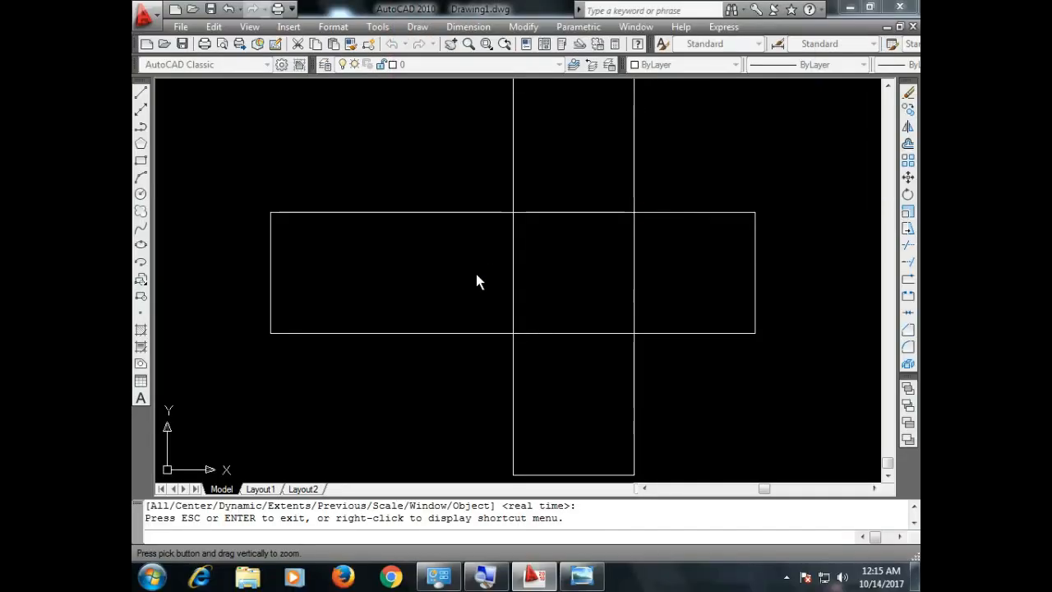
pyautogui.moveTo(478, 276)
pyautogui.mouseDown()
pyautogui.moveTo(570, 222)
pyautogui.moveTo(392, 309)
pyautogui.moveTo(436, 328)
pyautogui.mouseUp()
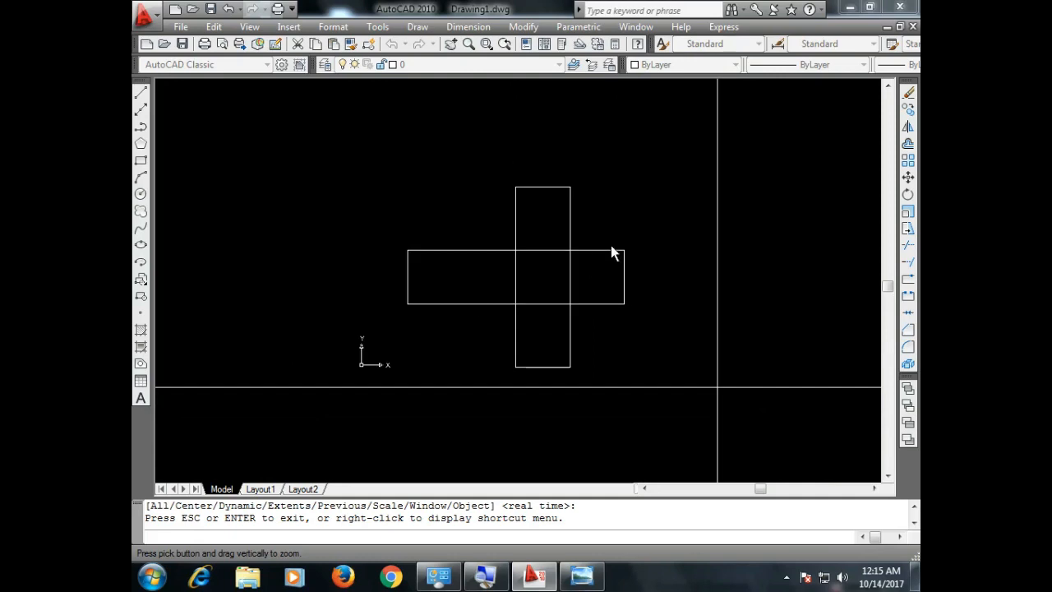
pyautogui.moveTo(612, 251)
pyautogui.mouseDown()
pyautogui.moveTo(467, 331)
pyautogui.moveTo(475, 342)
pyautogui.moveTo(522, 319)
pyautogui.mouseUp()
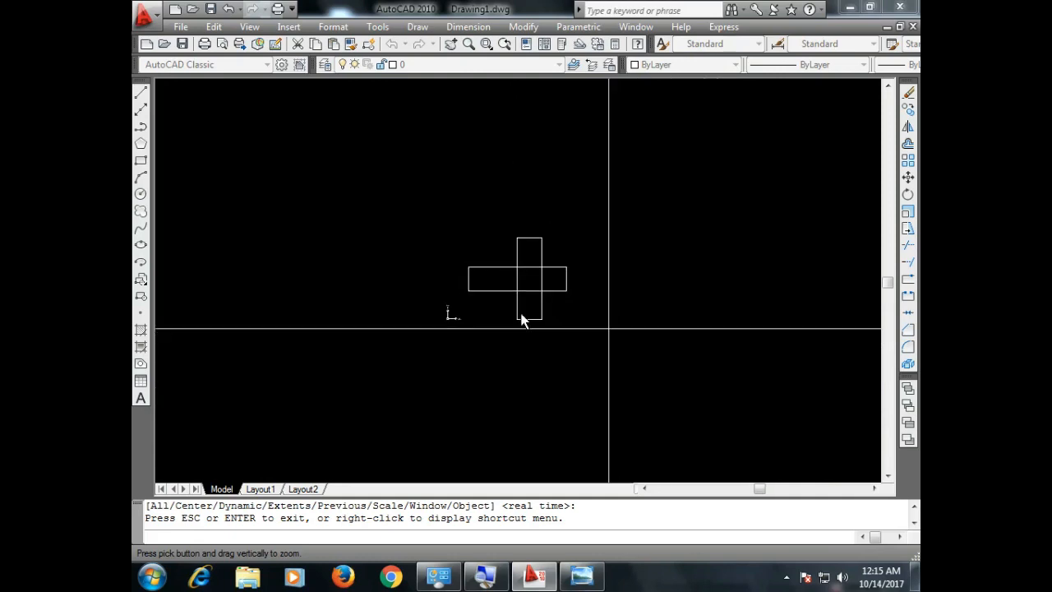
pyautogui.moveTo(599, 287)
pyautogui.mouseDown()
pyautogui.moveTo(566, 342)
pyautogui.moveTo(474, 357)
pyautogui.moveTo(503, 342)
pyautogui.moveTo(486, 334)
pyautogui.mouseUp()
pyautogui.press('Escape')
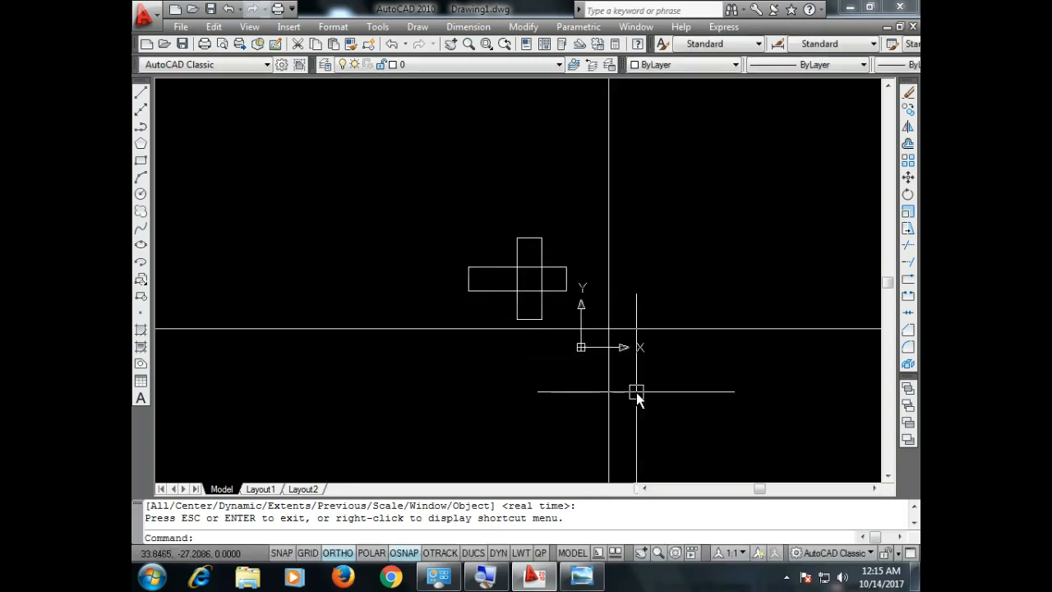
pyautogui.scroll(2, 552, 343)
pyautogui.scroll(-1, 597, 354)
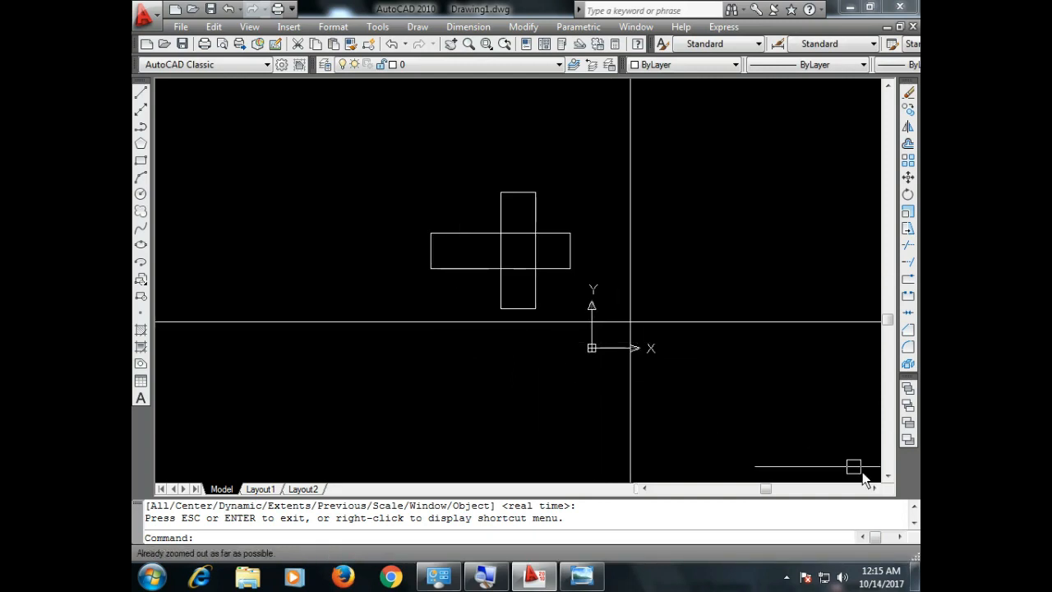
pyautogui.click(454, 46)
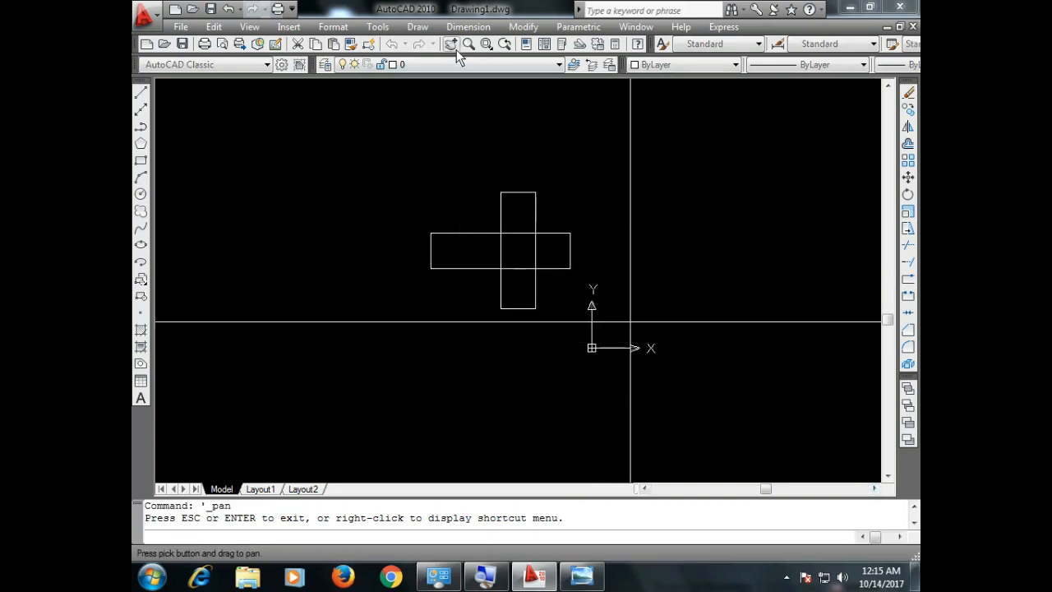
pyautogui.moveTo(550, 254)
pyautogui.mouseDown()
pyautogui.moveTo(404, 193)
pyautogui.moveTo(390, 202)
pyautogui.mouseUp()
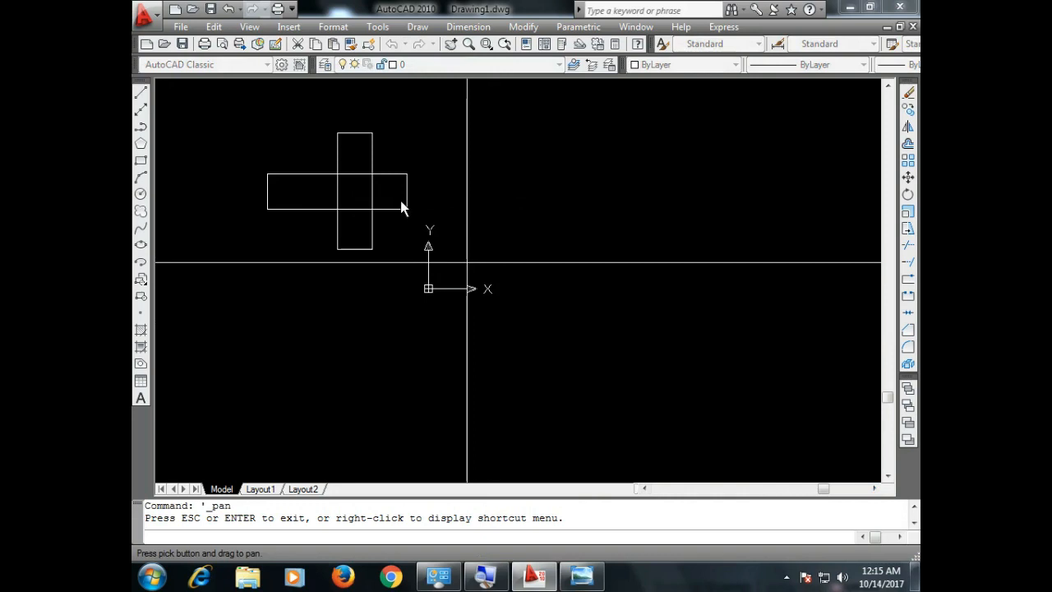
pyautogui.rightClick(401, 203)
pyautogui.click(433, 208)
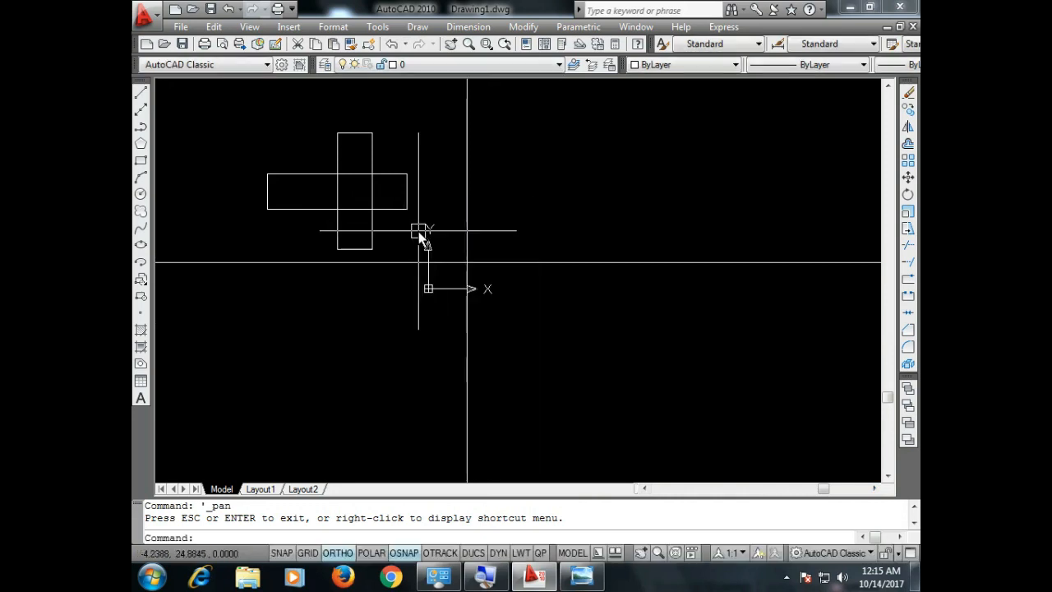
# Step: Move the UCS origin to the free space below and to the left of the front view
pyautogui.click(451, 43)
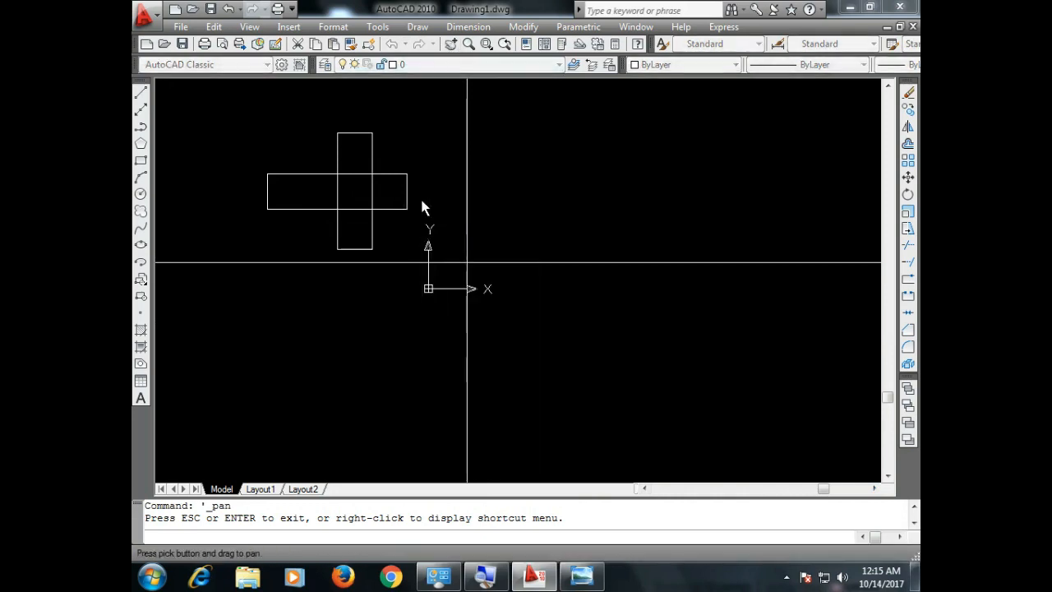
pyautogui.moveTo(422, 201)
pyautogui.mouseDown()
pyautogui.moveTo(482, 212)
pyautogui.moveTo(664, 205)
pyautogui.moveTo(420, 207)
pyautogui.moveTo(404, 226)
pyautogui.moveTo(427, 206)
pyautogui.mouseUp()
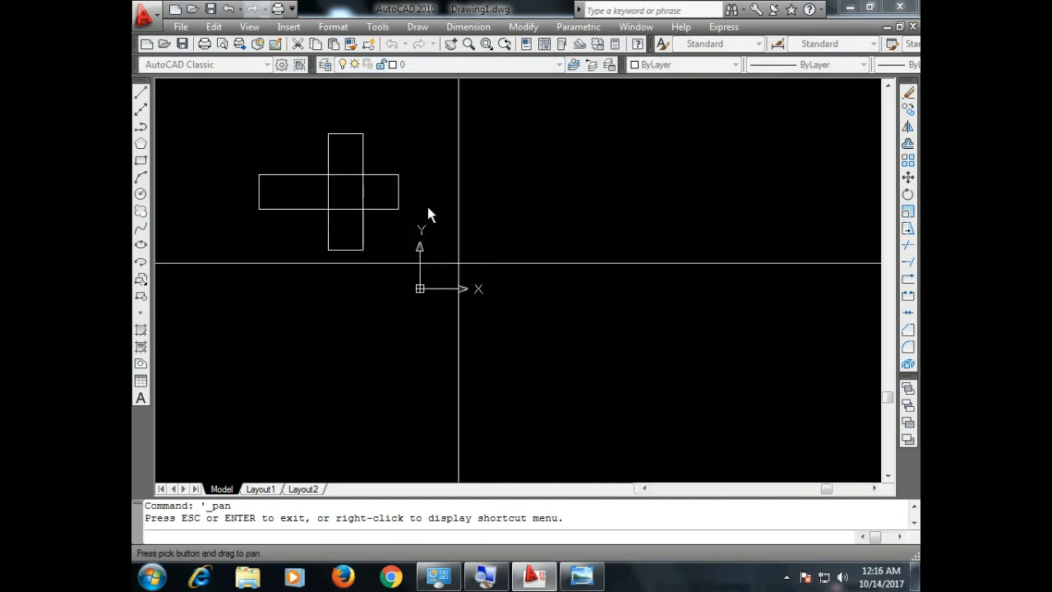
pyautogui.rightClick(427, 206)
pyautogui.click(444, 217)
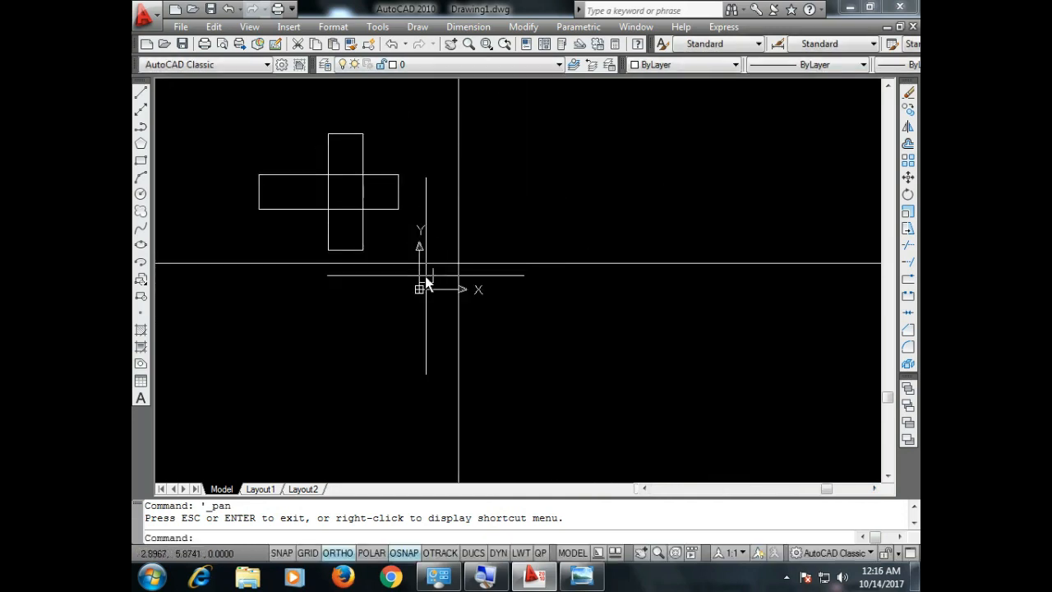
pyautogui.click(378, 26)
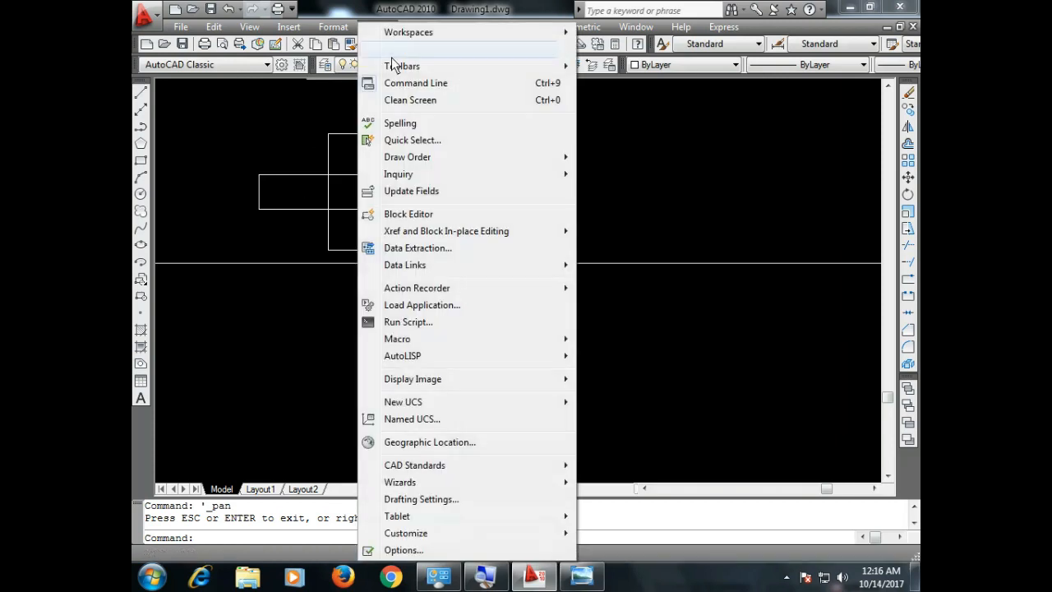
pyautogui.moveTo(426, 402)
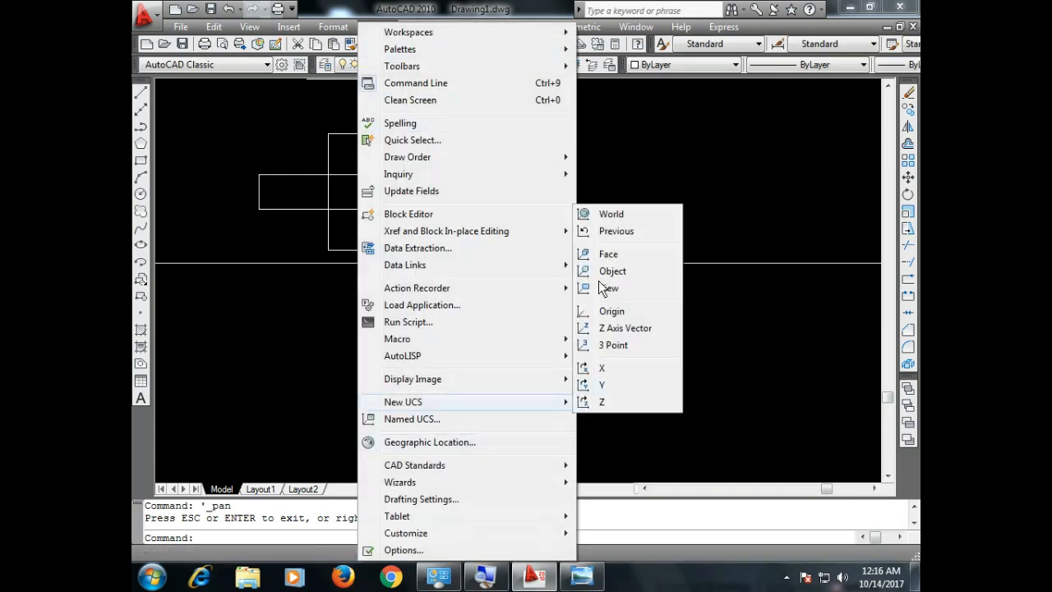
pyautogui.click(611, 321)
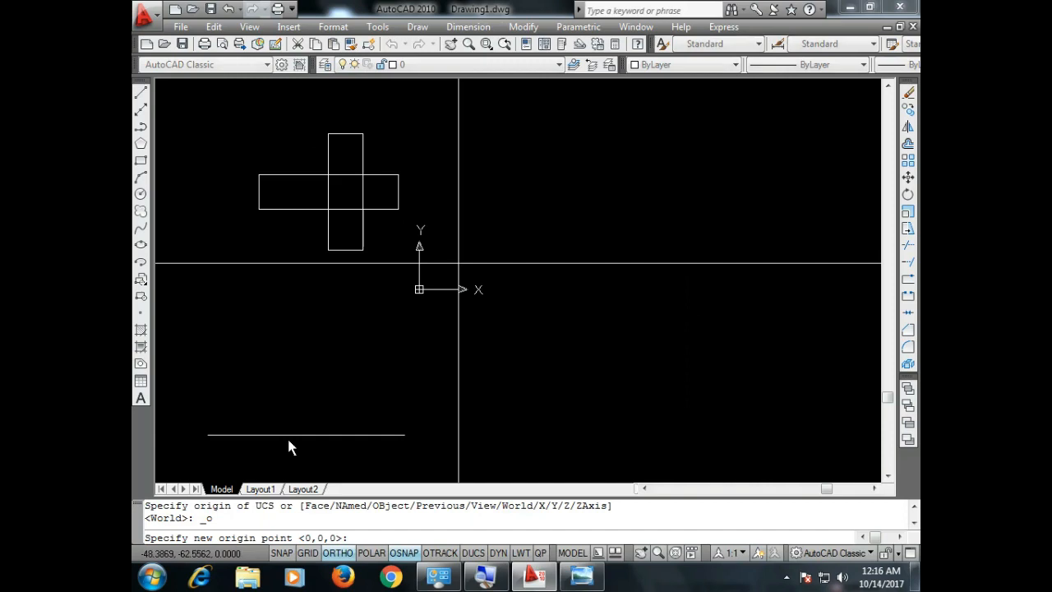
pyautogui.click(194, 441)
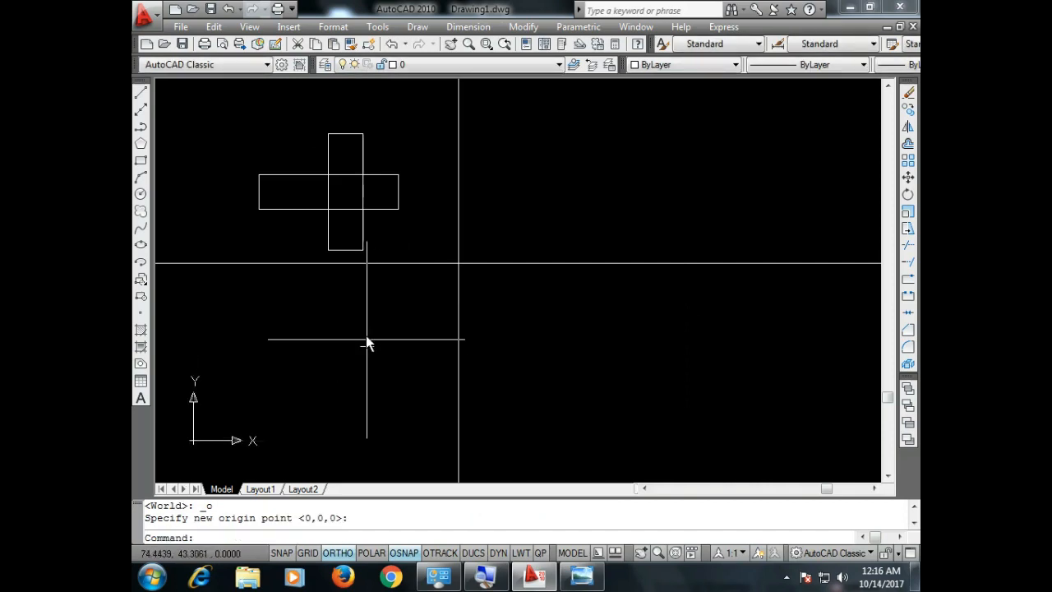
# Step: Move both front view rectangles together slightly straight up, away from the horizontal dividing line
pyautogui.write('M')
pyautogui.press('Return')
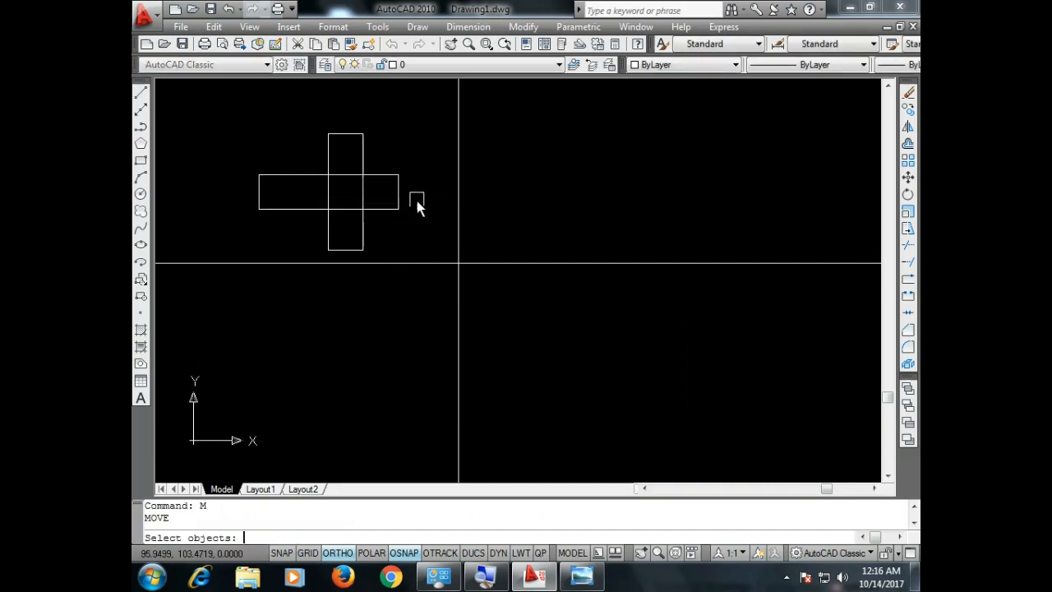
pyautogui.click(410, 125)
pyautogui.click(259, 253)
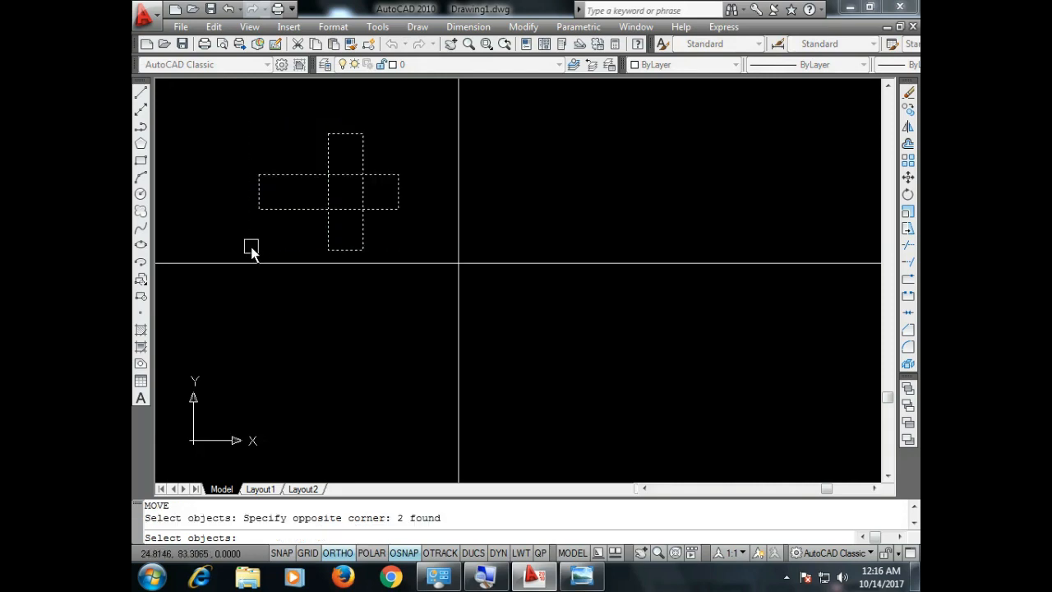
pyautogui.press('Return')
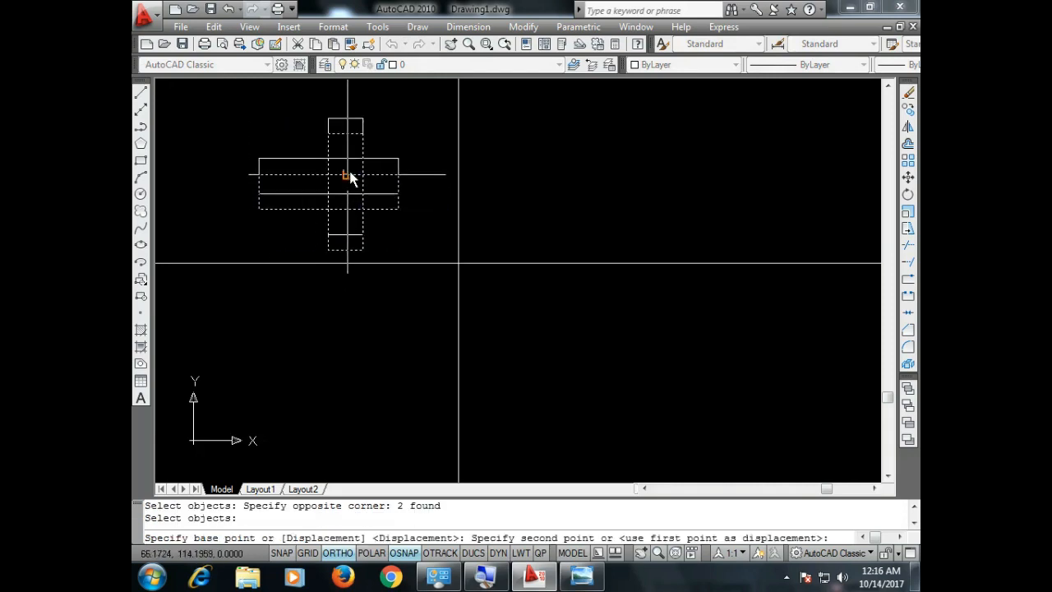
pyautogui.click(349, 174)
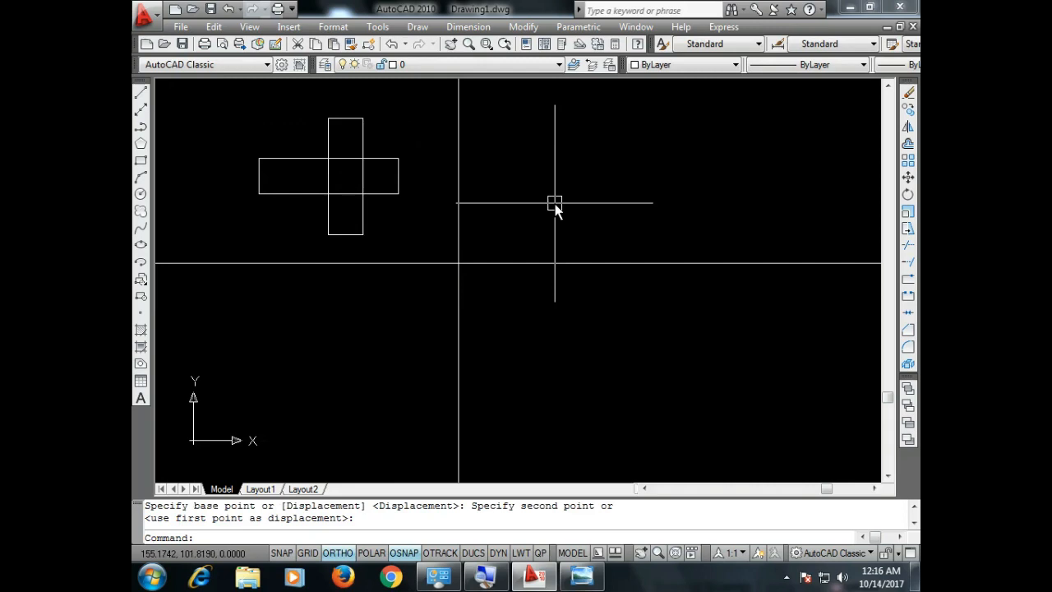
# Step: Check the 8.jpg reference and draw the front view's horizontal centre line as a polyline, extending about 23 beyond the shaft's left end and slightly past its right end
pyautogui.click(581, 575)
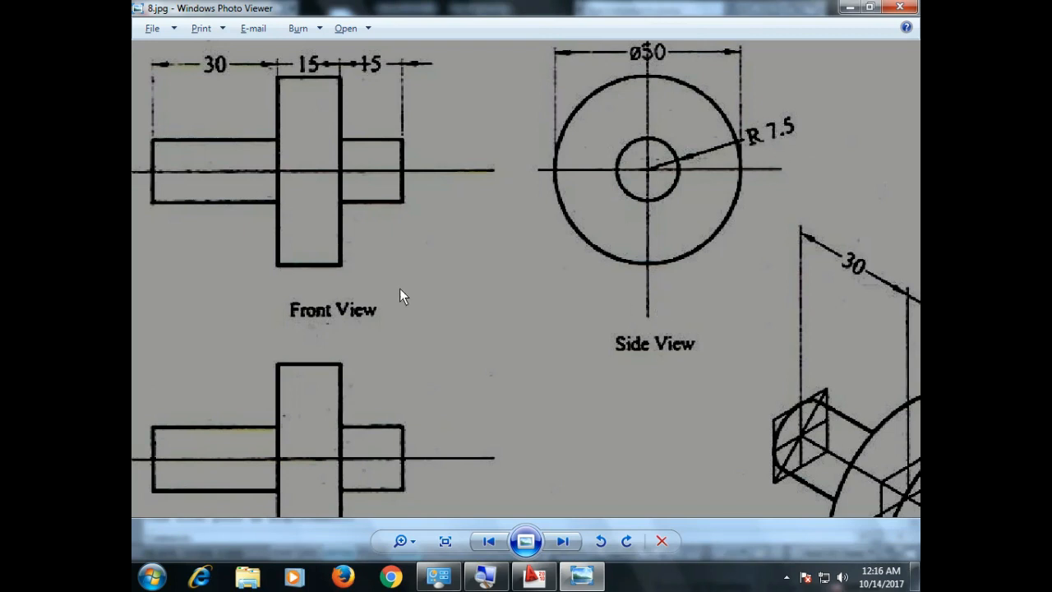
pyautogui.click(570, 581)
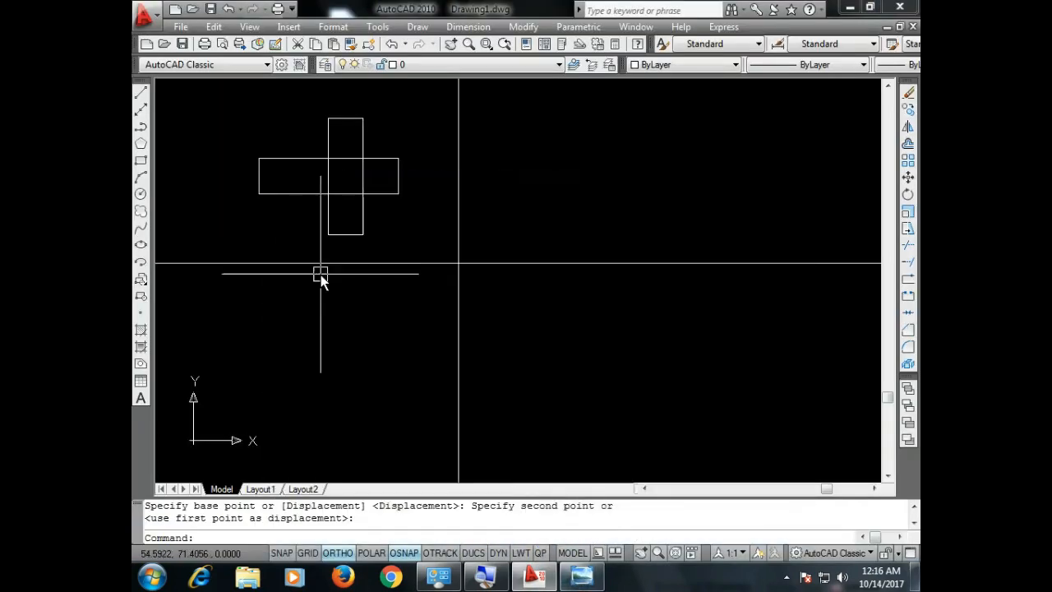
pyautogui.click(141, 125)
pyautogui.click(258, 176)
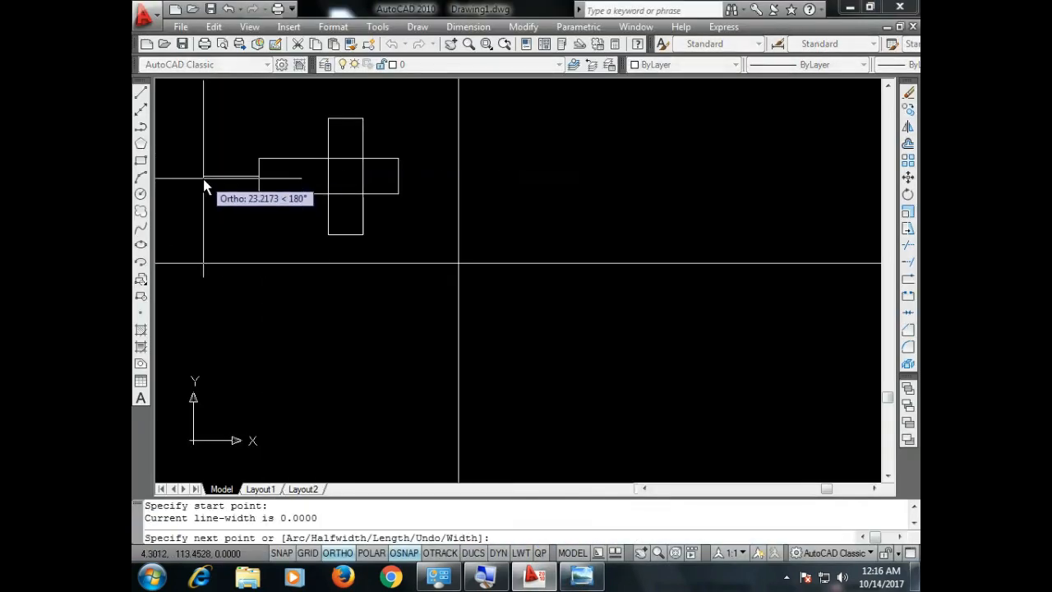
pyautogui.click(345, 176)
pyautogui.click(421, 181)
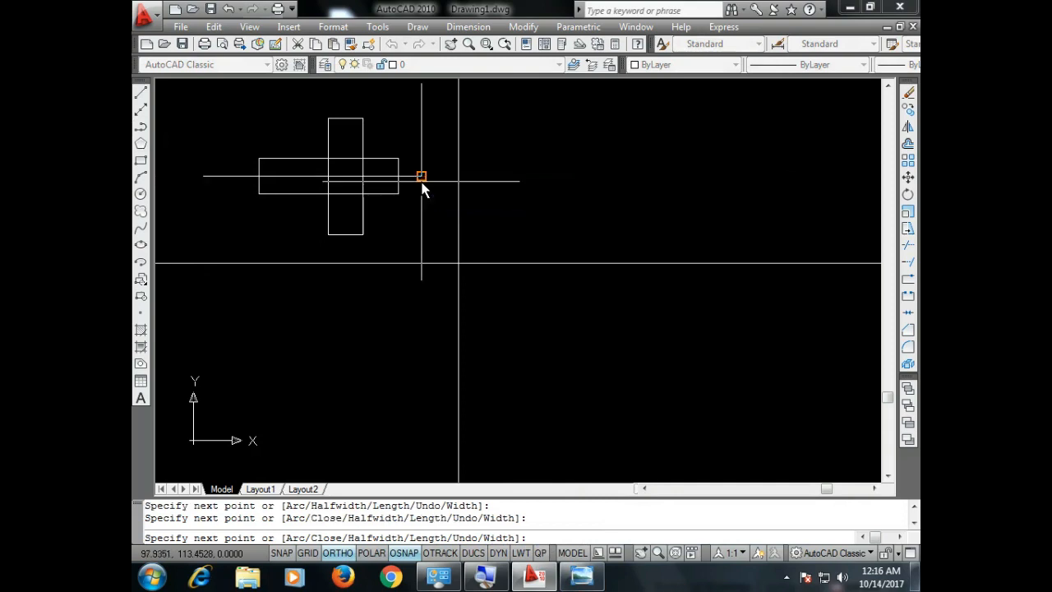
pyautogui.press('Escape')
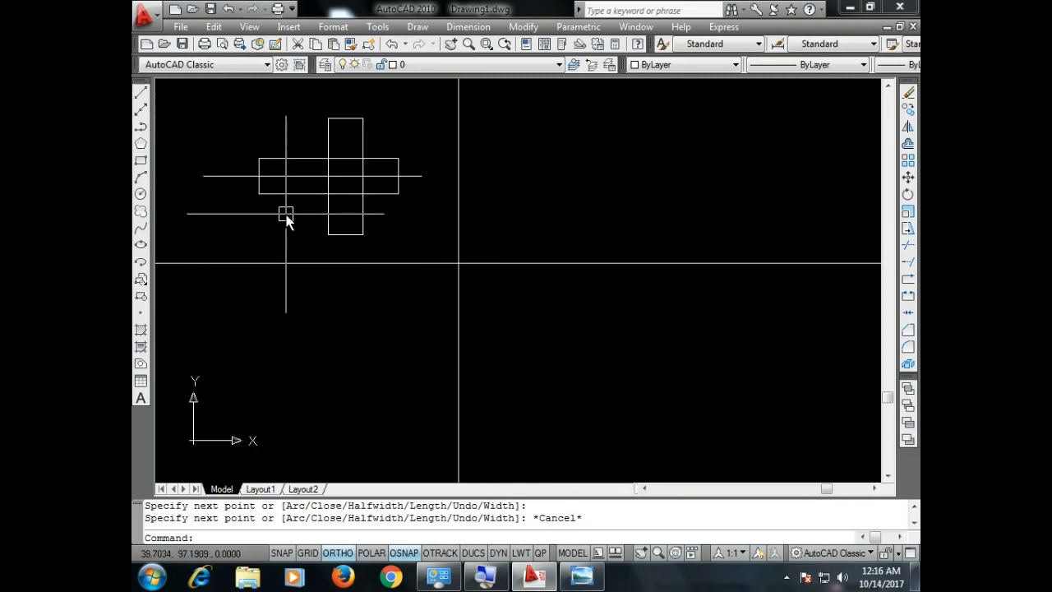
# Step: Add a horizontal construction line through the centre of the front view to align the side view
pyautogui.write('XL')
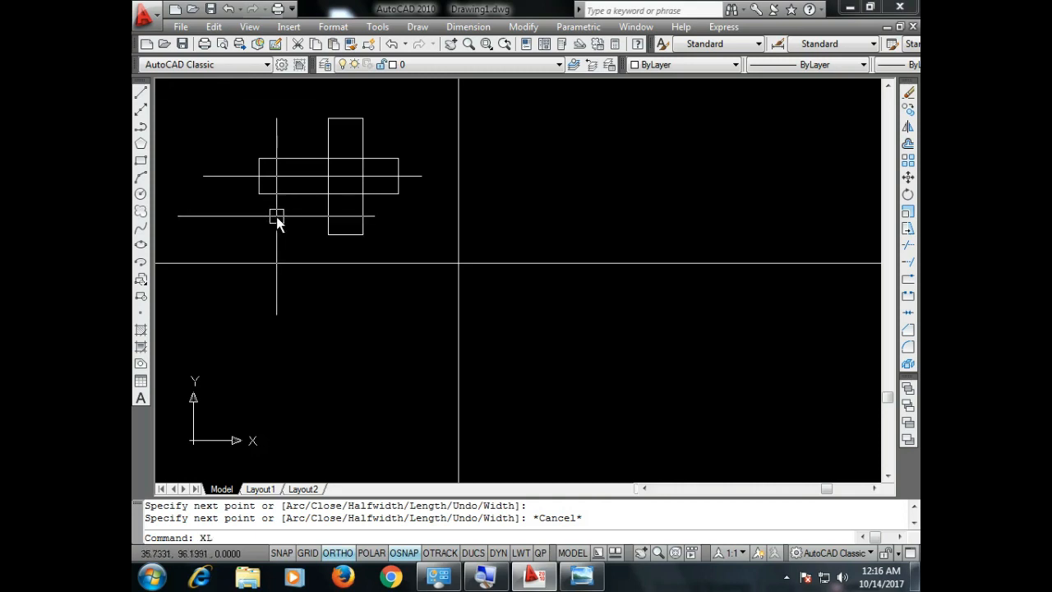
pyautogui.press('Return')
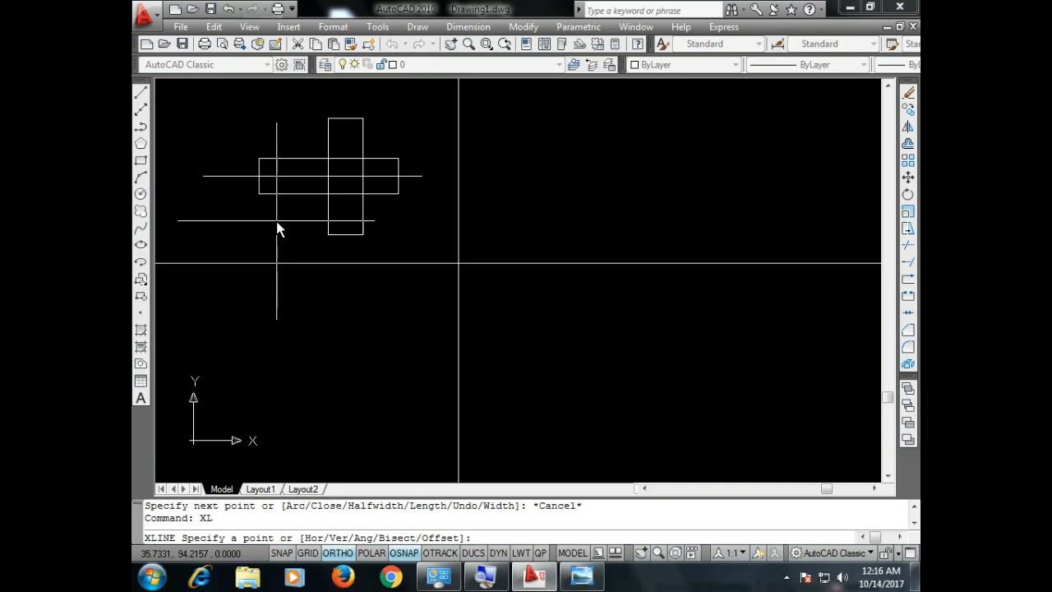
pyautogui.write('H')
pyautogui.press('Return')
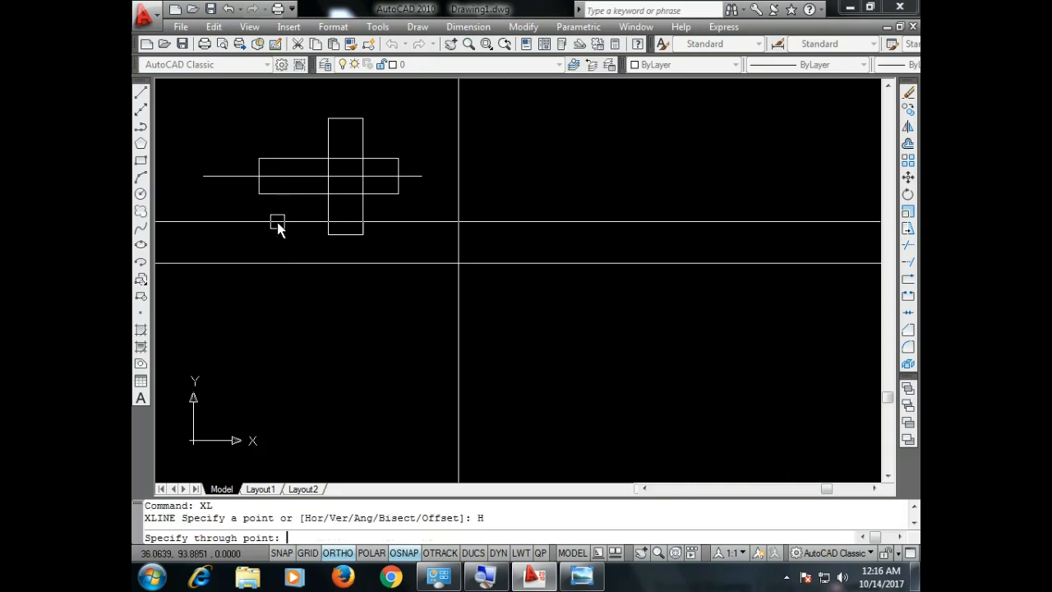
pyautogui.click(363, 181)
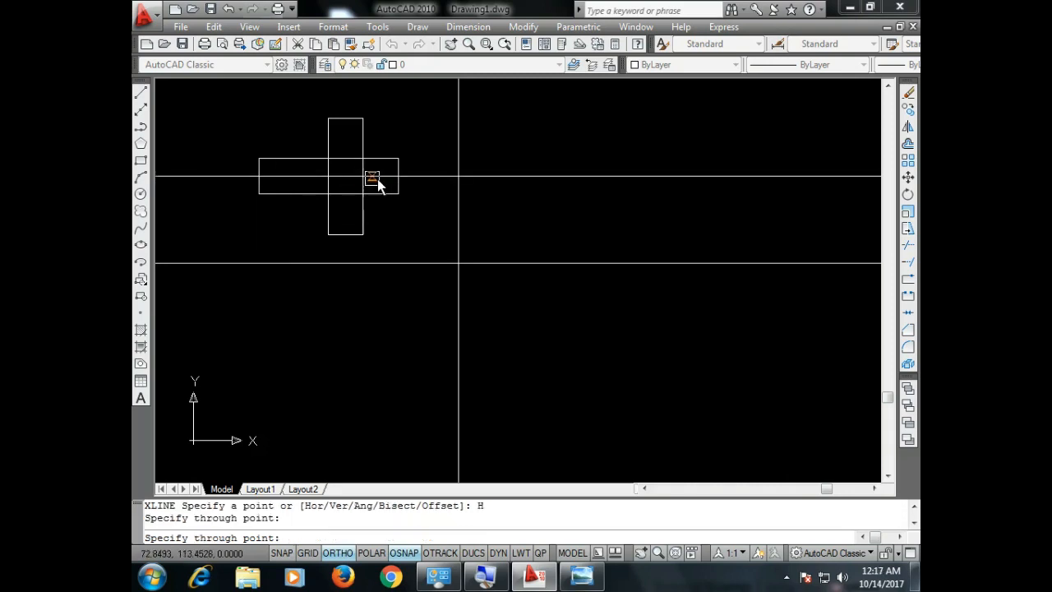
pyautogui.press('Escape')
pyautogui.click(602, 178)
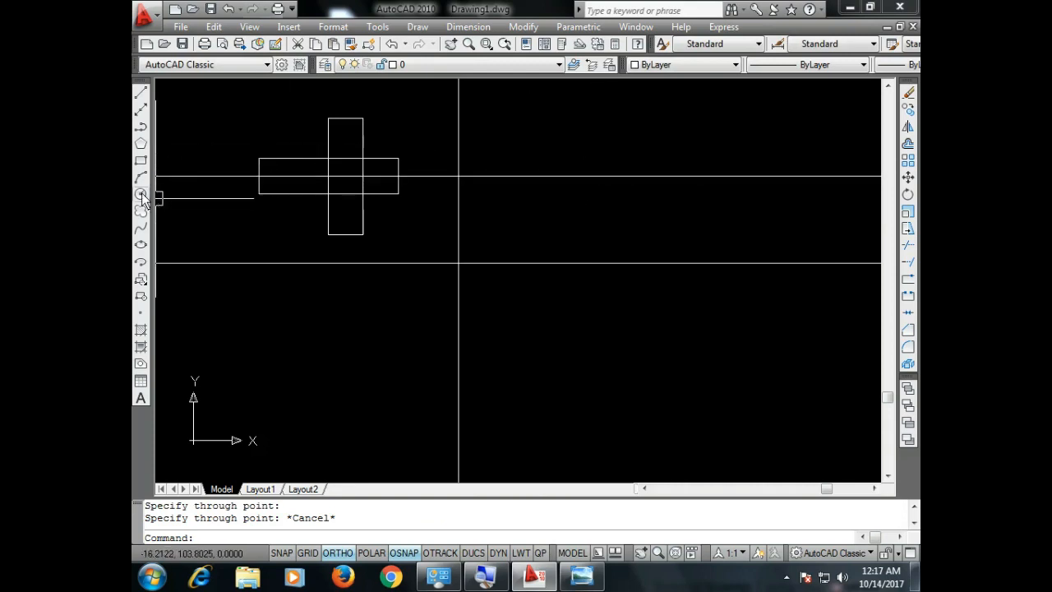
# Step: Draw the side view as two concentric circles of radius 7.5 and 25 centred on the horizontal construction line
pyautogui.click(141, 194)
pyautogui.click(597, 176)
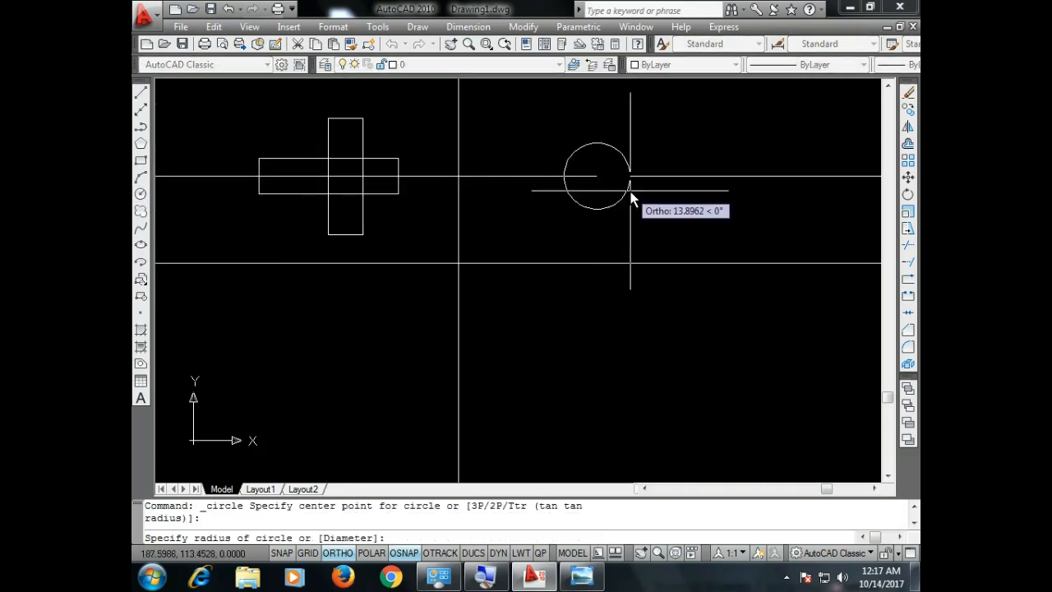
pyautogui.write('7.5')
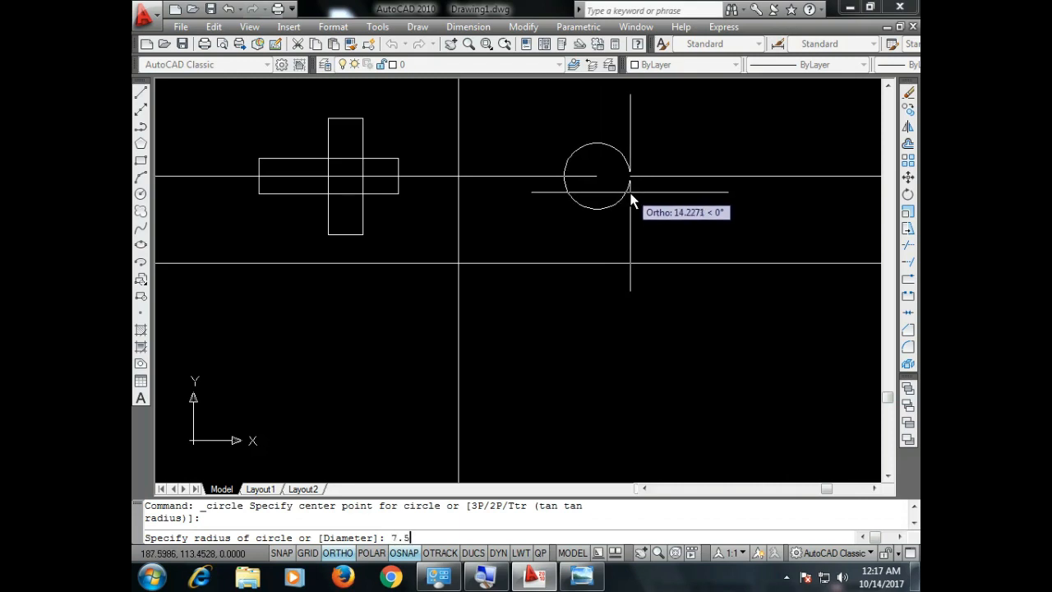
pyautogui.press('Return')
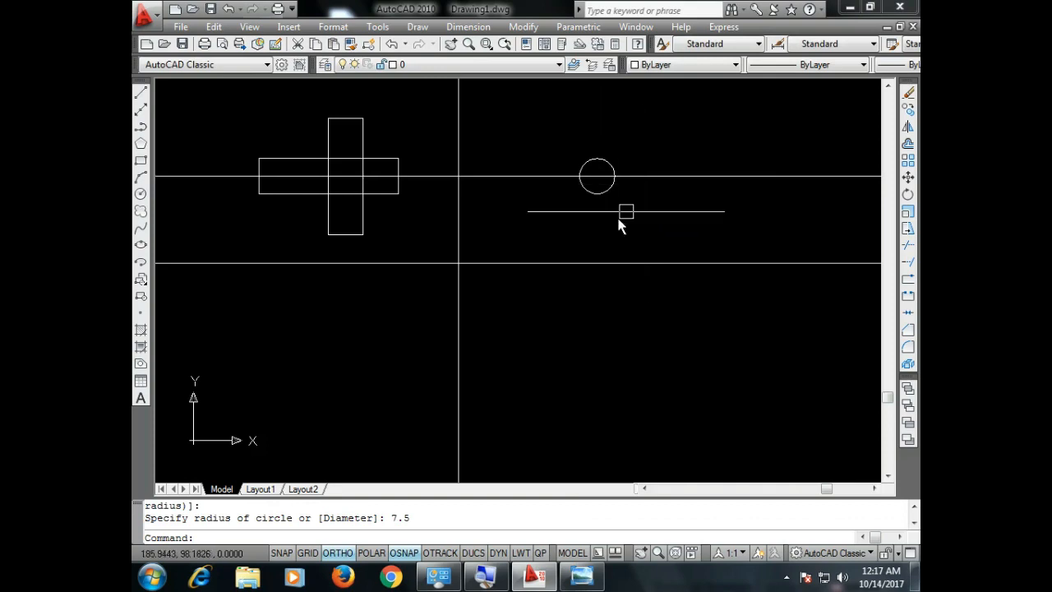
pyautogui.press('Return')
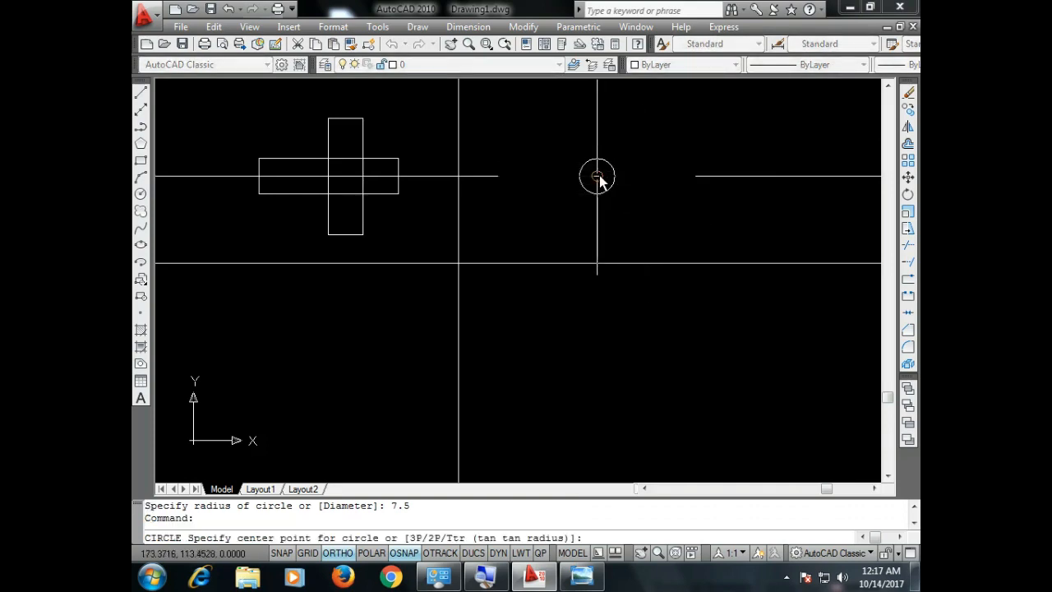
pyautogui.click(599, 176)
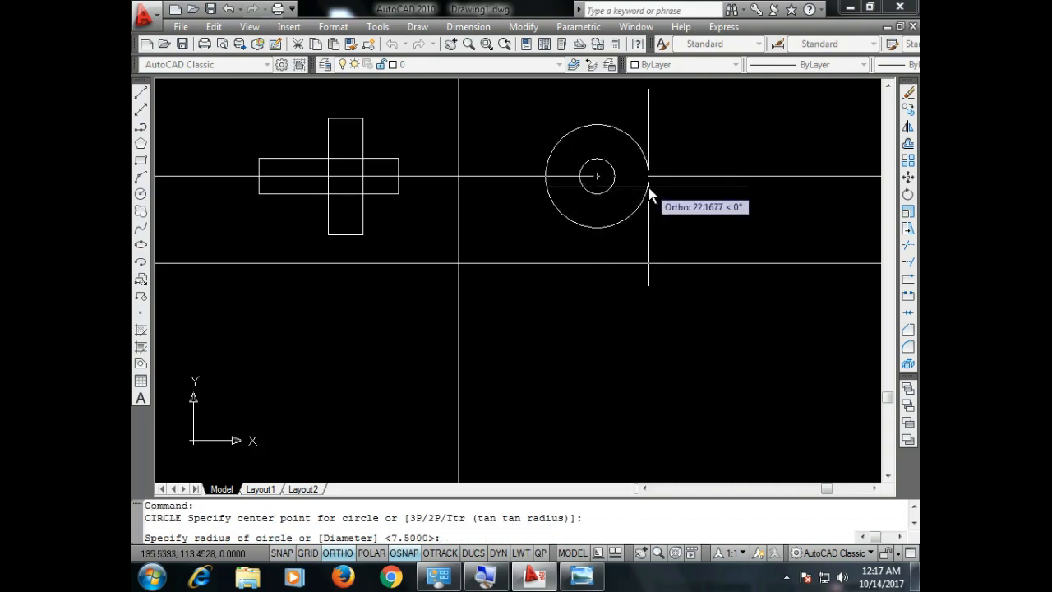
pyautogui.write('25')
pyautogui.press('Return')
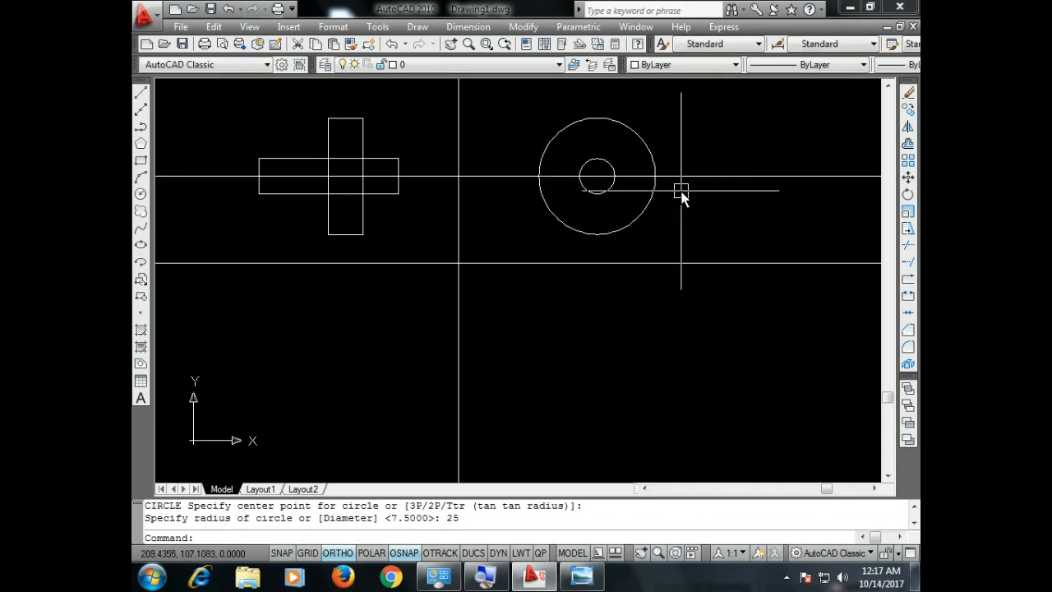
# Step: Erase the horizontal construction line running through both views
pyautogui.click(749, 178)
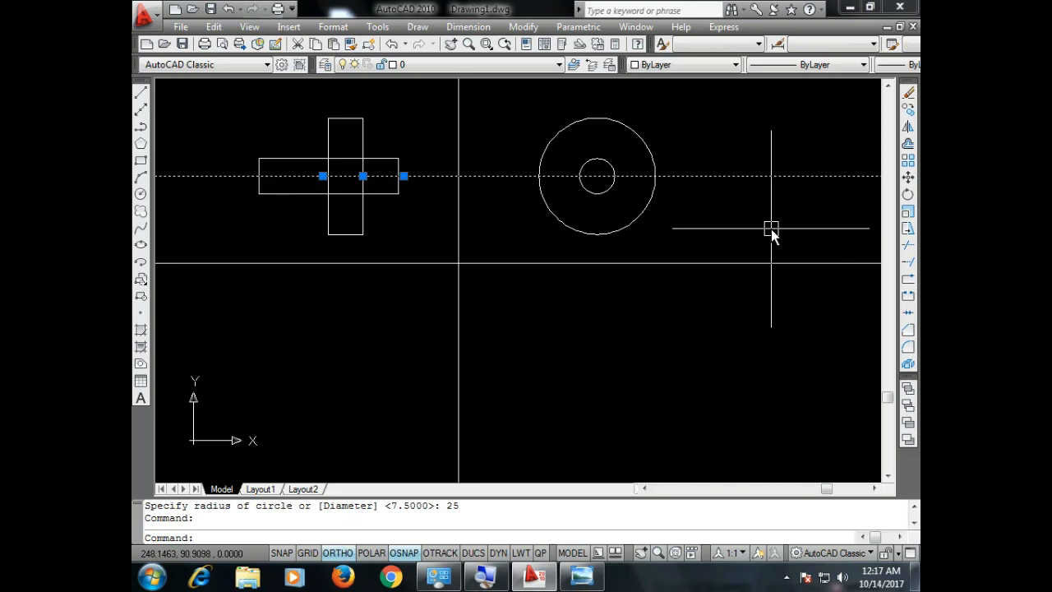
pyautogui.write('E')
pyautogui.press('Return')
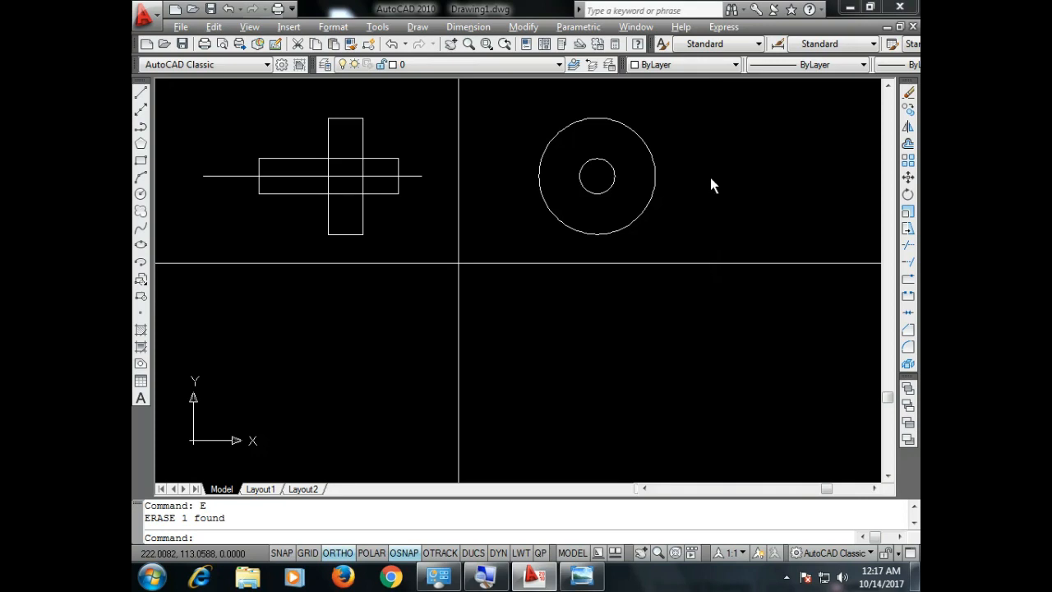
pyautogui.click(580, 124)
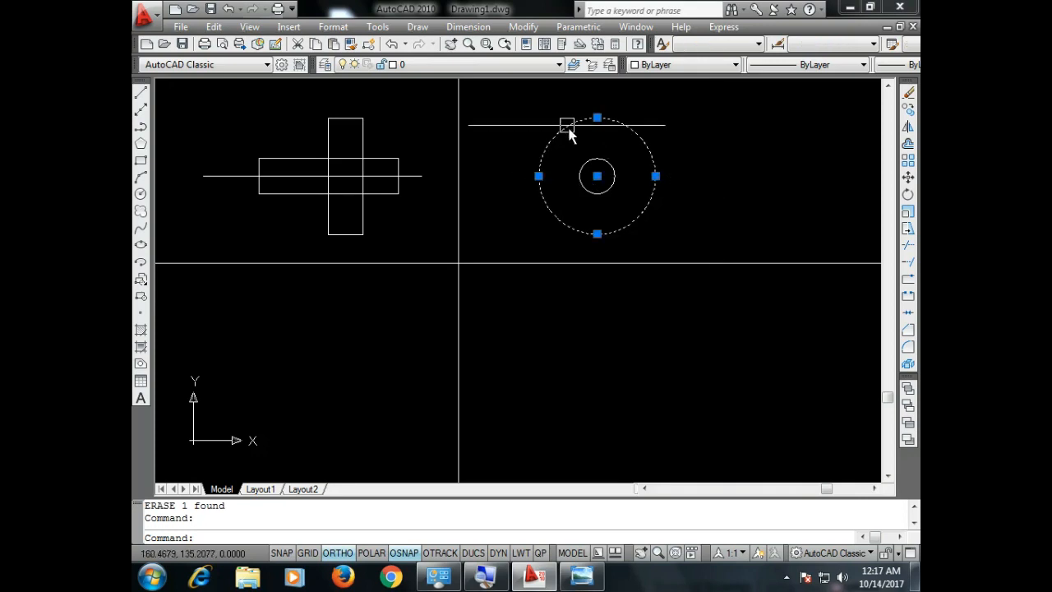
pyautogui.press('Escape')
# Step: Check the side view in the 8.jpg reference and draw its horizontal centre line as a polyline extending past both sides of the outer circle
pyautogui.hotkey('alt', 'Tab')
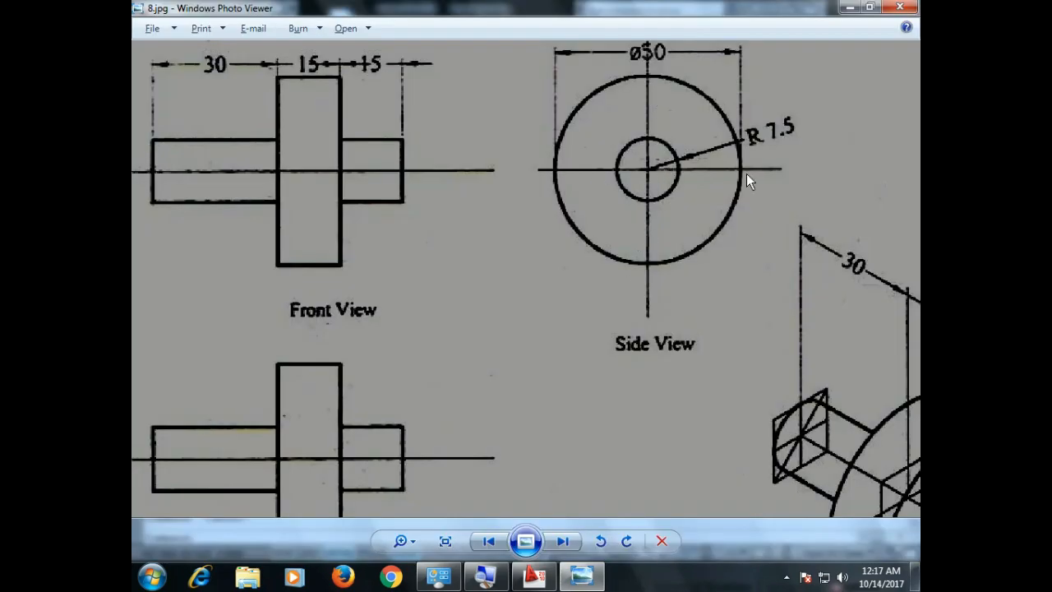
pyautogui.hotkey('alt', 'Tab')
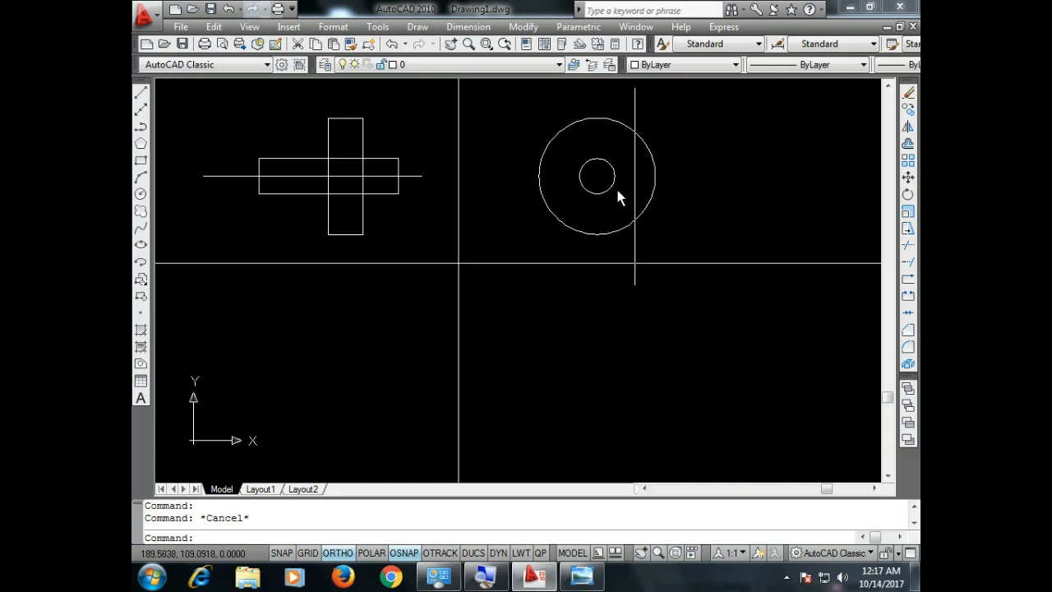
pyautogui.click(140, 128)
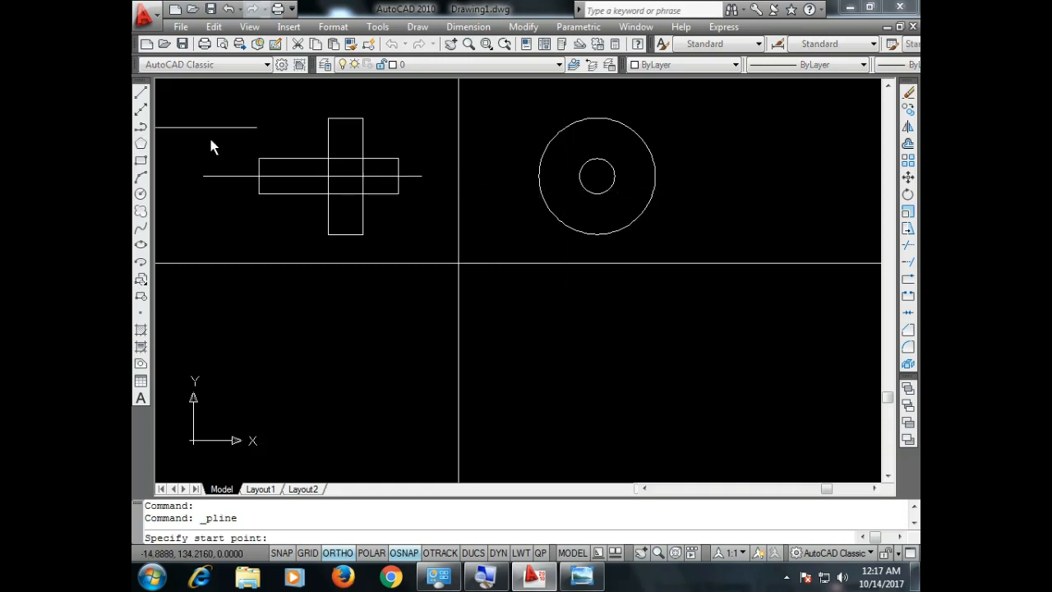
pyautogui.click(539, 177)
pyautogui.click(494, 183)
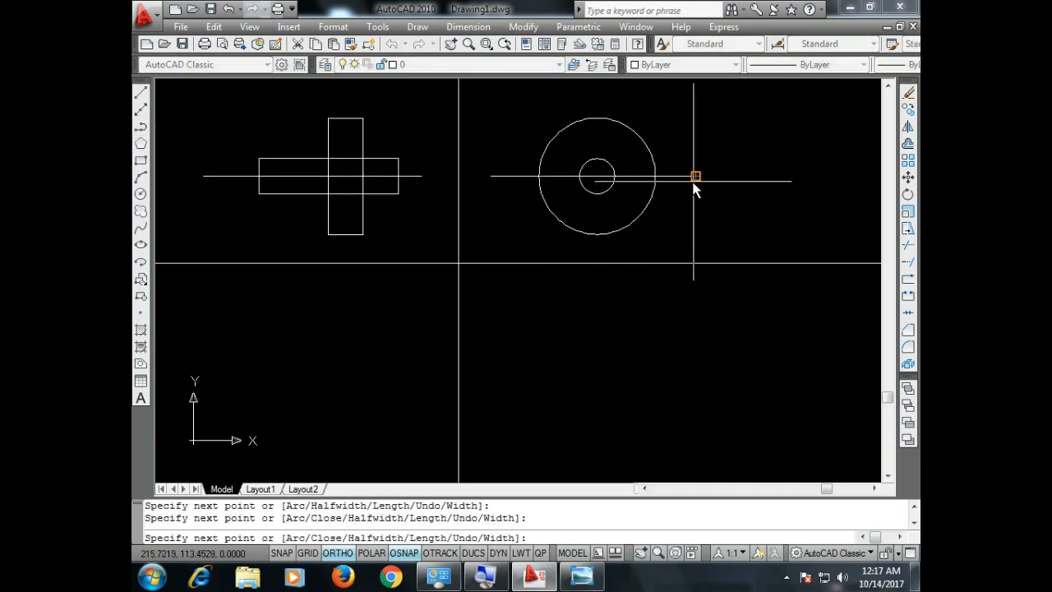
pyautogui.press('Return')
# Step: Draw the side view's vertical centre line as a polyline through the circles' centre, extending past the outer circle above and below
pyautogui.press('Return')
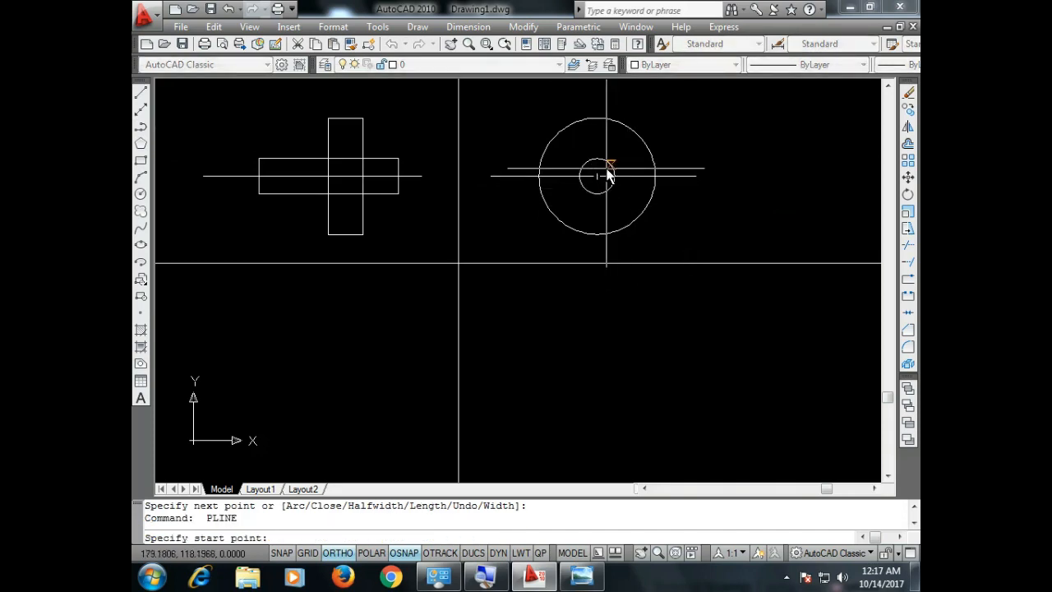
pyautogui.click(598, 175)
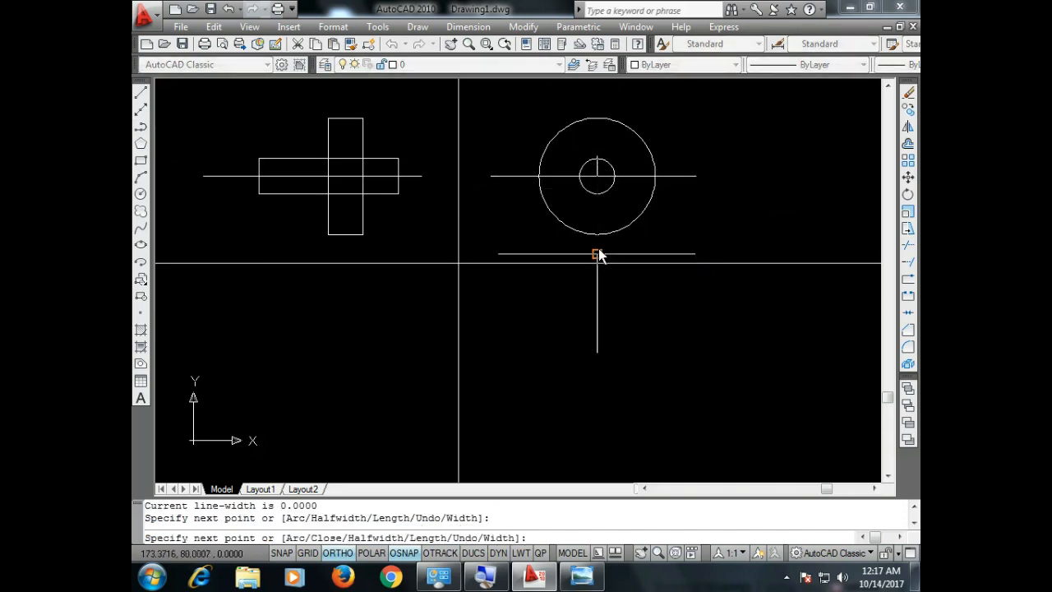
pyautogui.click(597, 255)
pyautogui.click(597, 104)
pyautogui.press('Return')
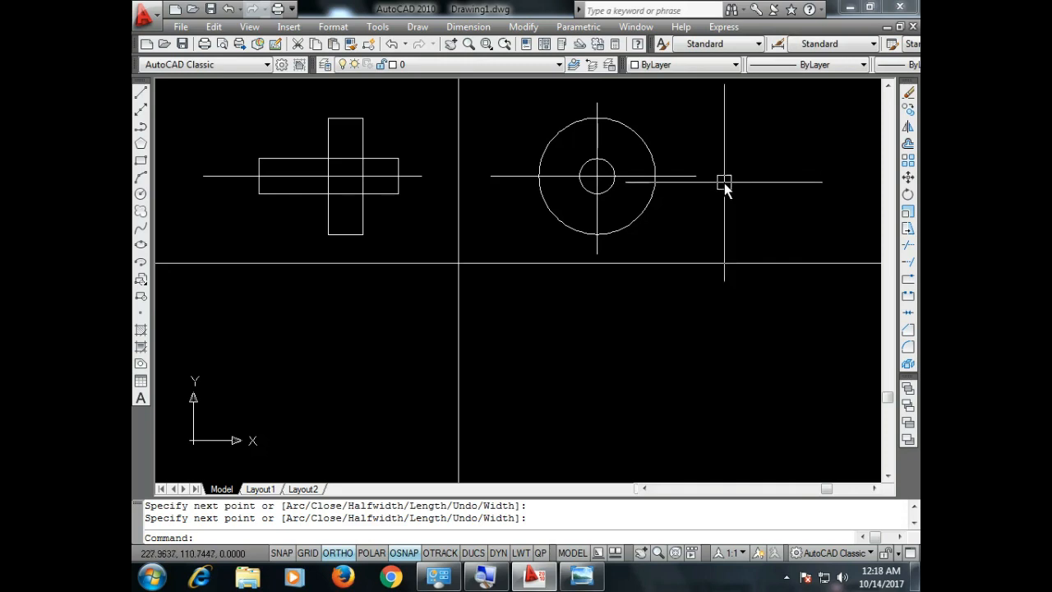
pyautogui.click(595, 138)
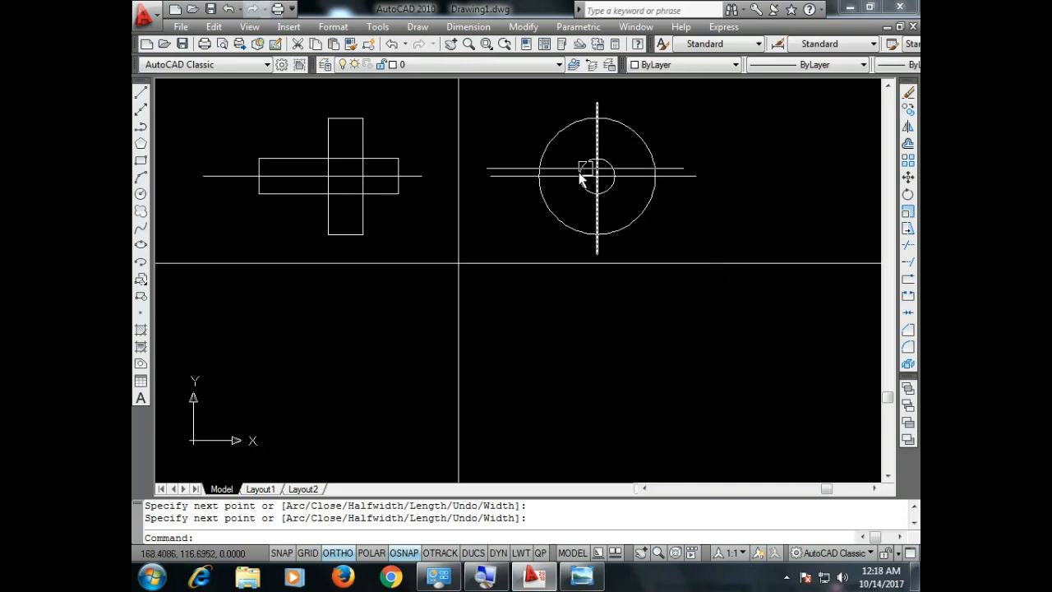
pyautogui.press('Escape')
pyautogui.click(542, 205)
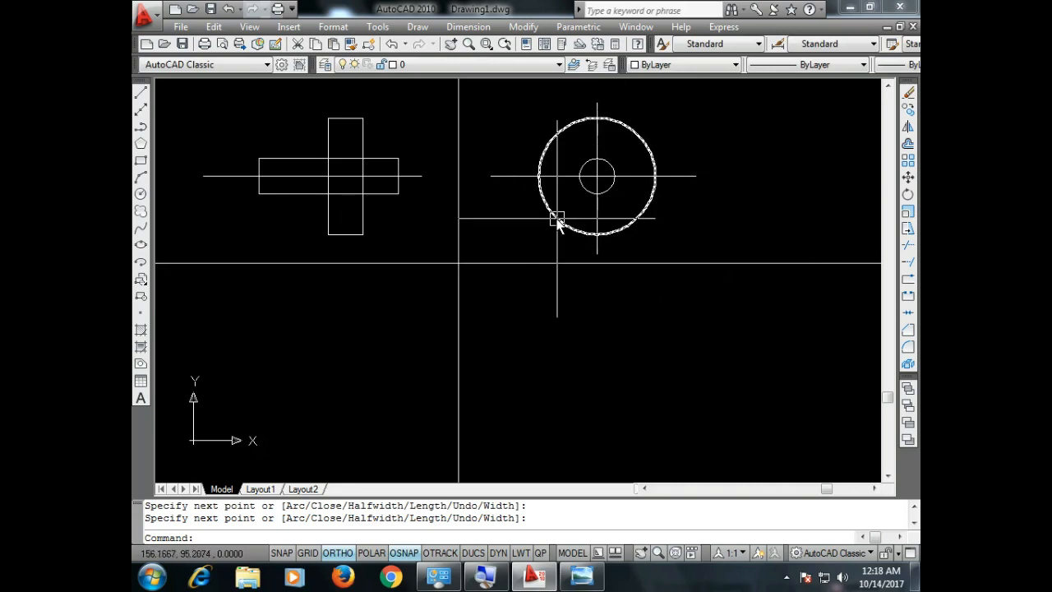
# Step: Examine the top view in the 8.jpg reference and how its edges line up with the front view
pyautogui.hotkey('alt', 'Tab')
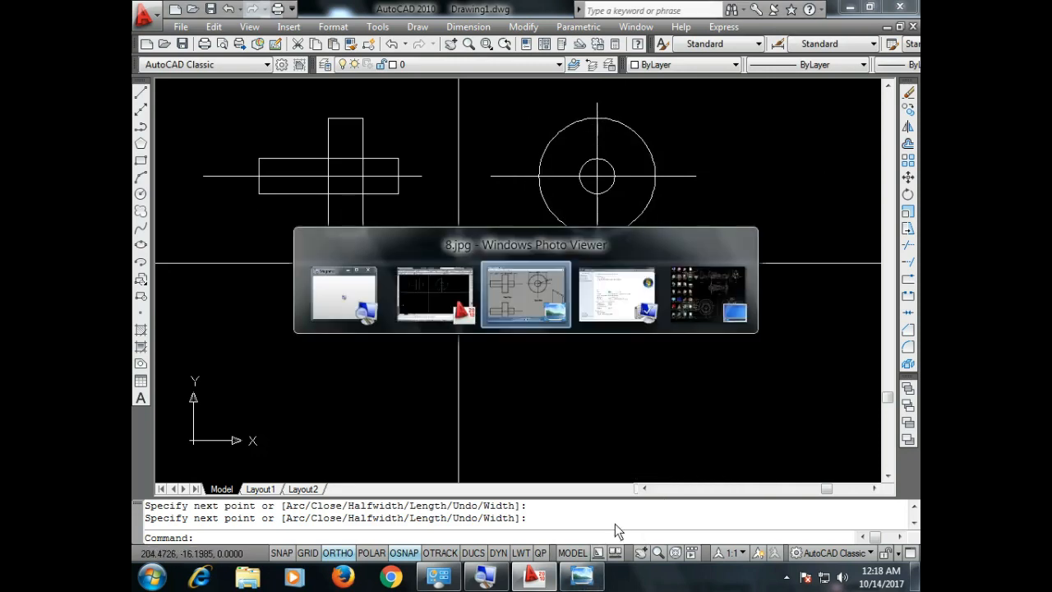
pyautogui.scroll(-1, 431, 284)
pyautogui.moveTo(359, 385); pyautogui.dragTo(356, 340)
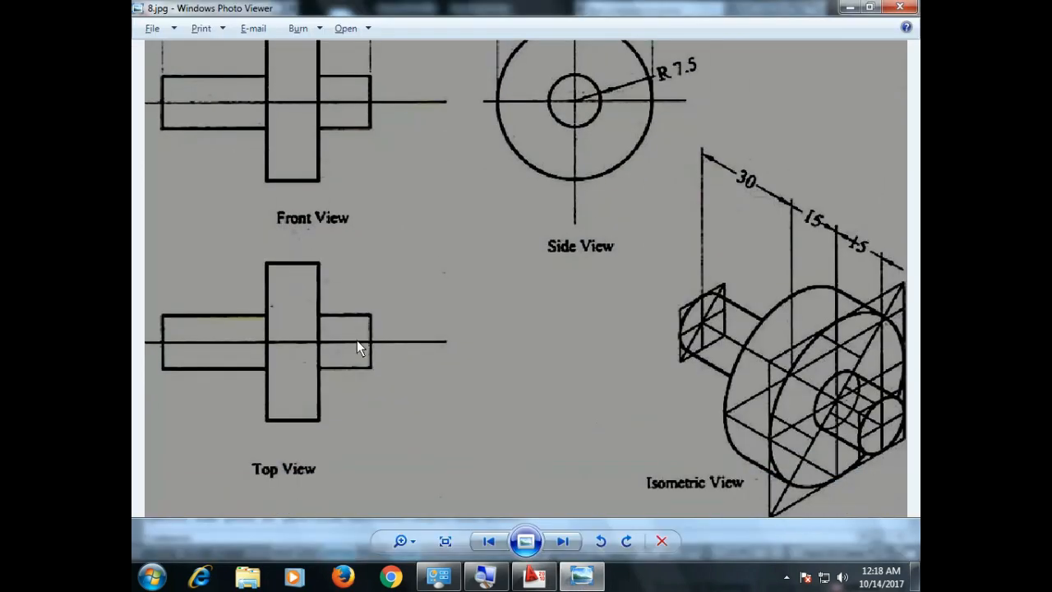
pyautogui.scroll(2, 227, 419)
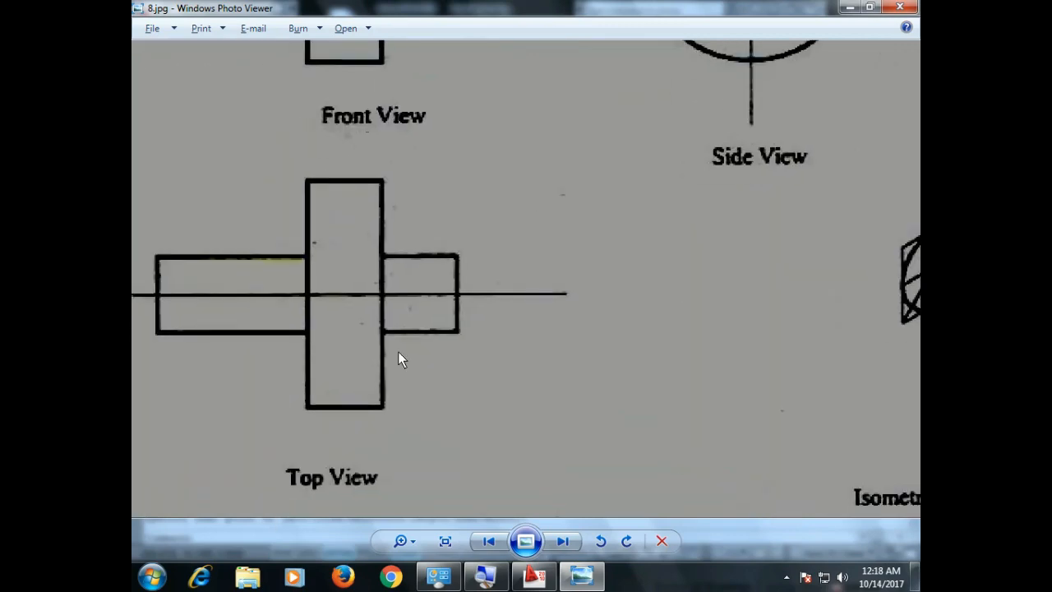
pyautogui.scroll(-2, 343, 284)
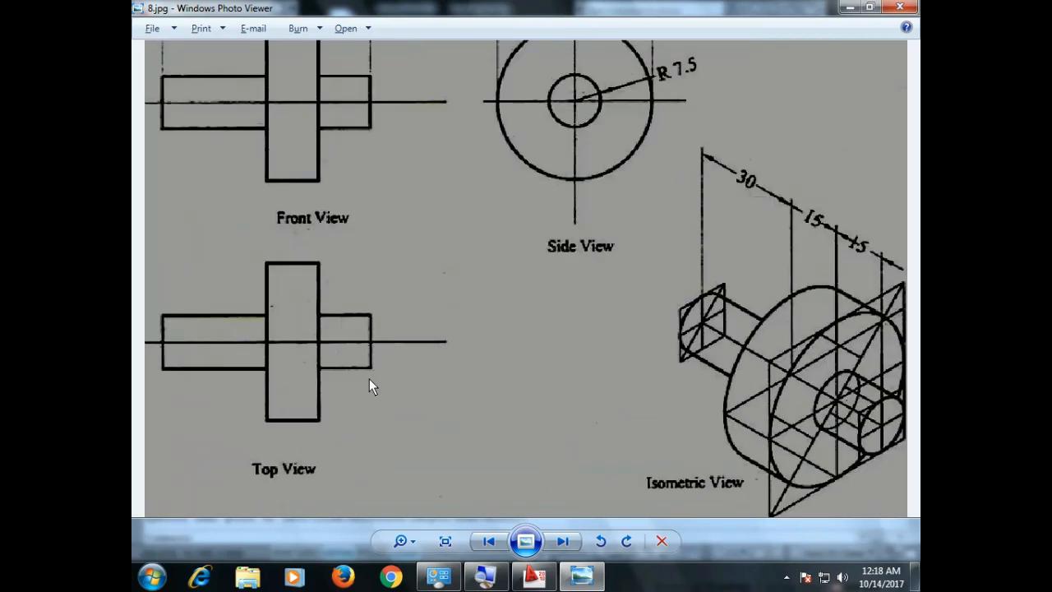
pyautogui.moveTo(364, 347); pyautogui.dragTo(364, 332)
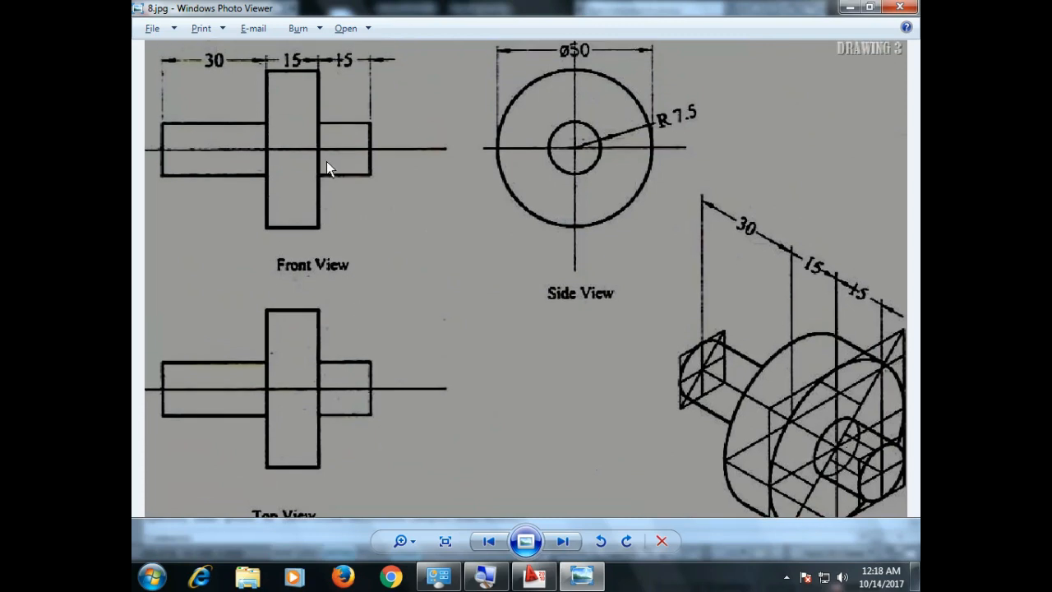
pyautogui.scroll(-2, 389, 280)
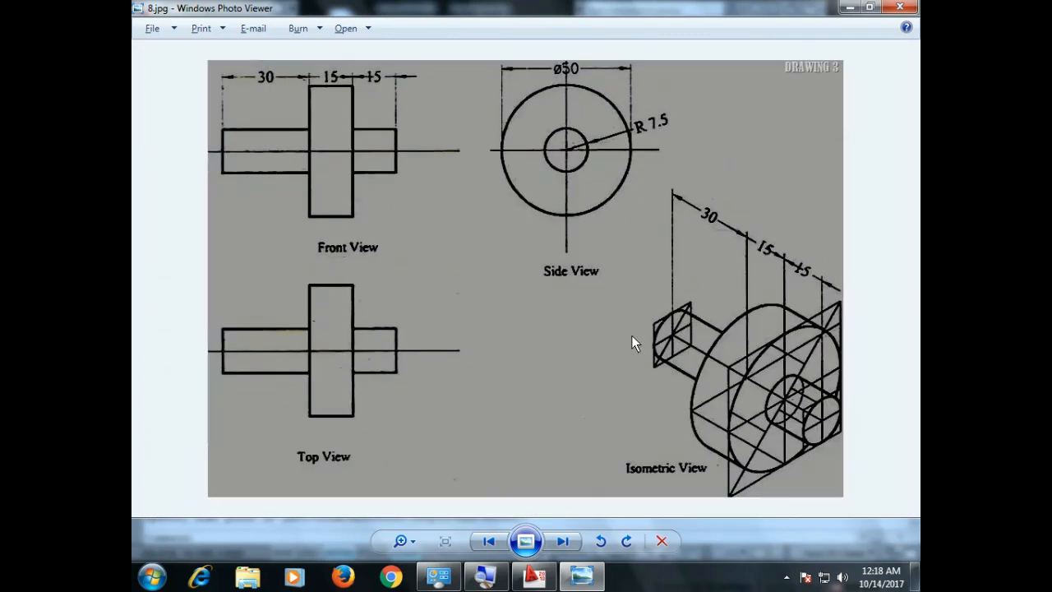
pyautogui.scroll(1, 818, 377)
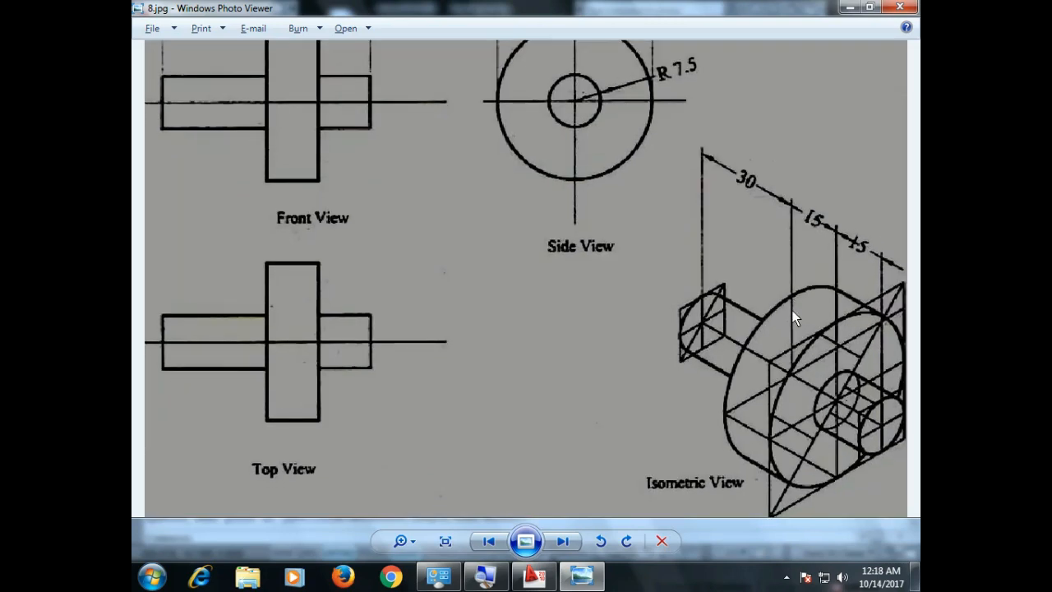
pyautogui.scroll(-1, 775, 369)
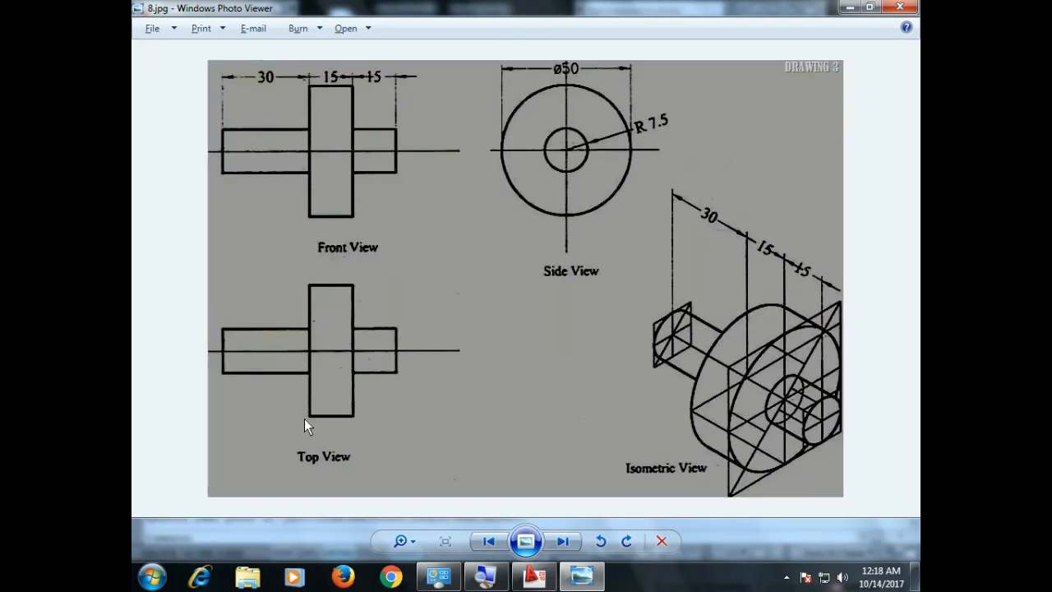
pyautogui.scroll(1, 305, 419)
pyautogui.hotkey('alt', 'Tab')
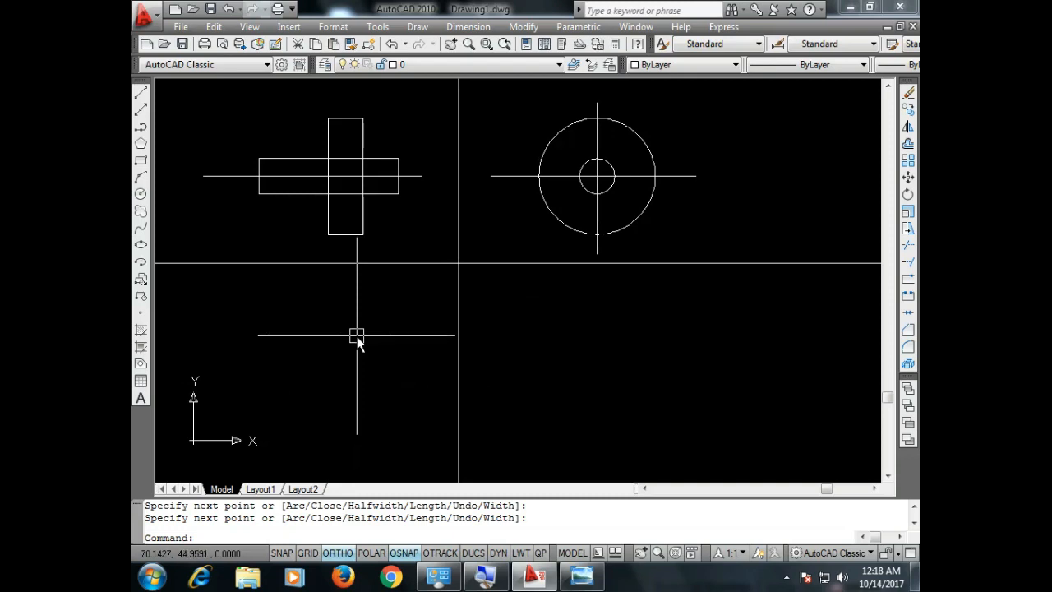
# Step: Add four vertical construction lines through the shaft ends and both flange faces of the front view to project the top view
pyautogui.write('XL')
pyautogui.press('Return')
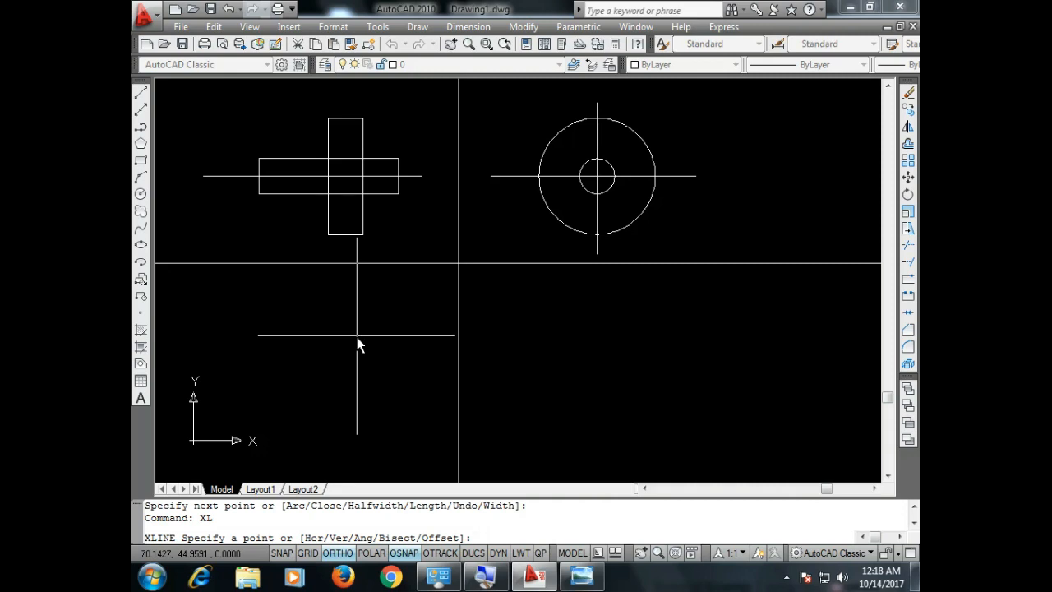
pyautogui.write('V')
pyautogui.press('Return')
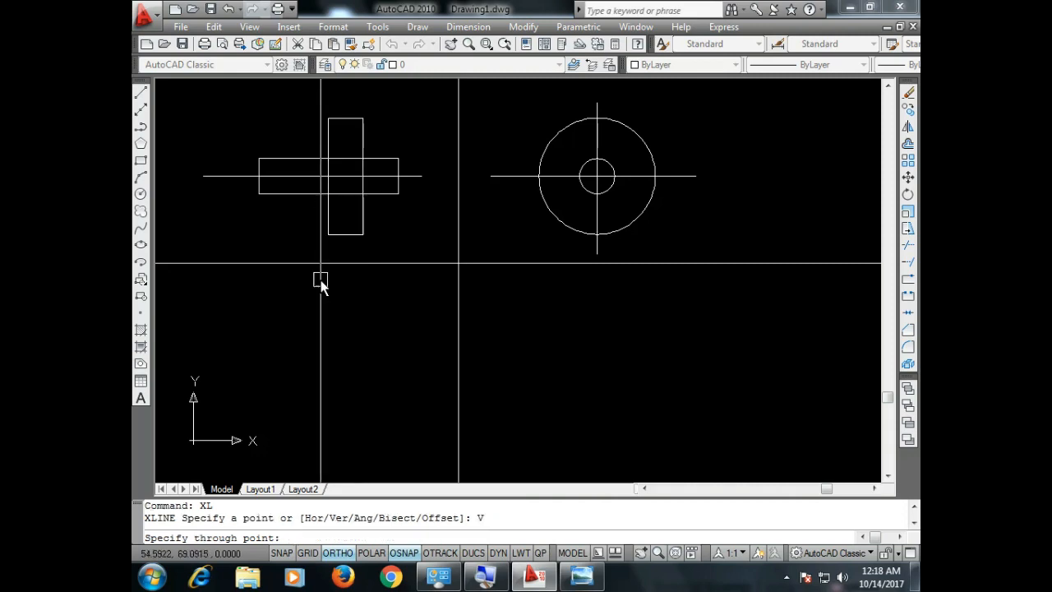
pyautogui.click(258, 194)
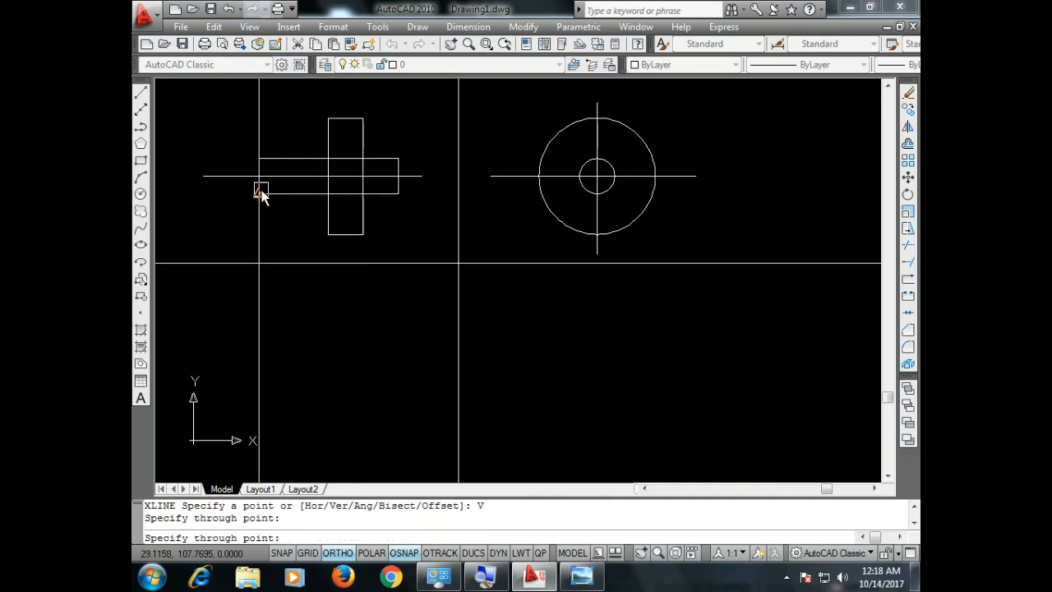
pyautogui.click(328, 194)
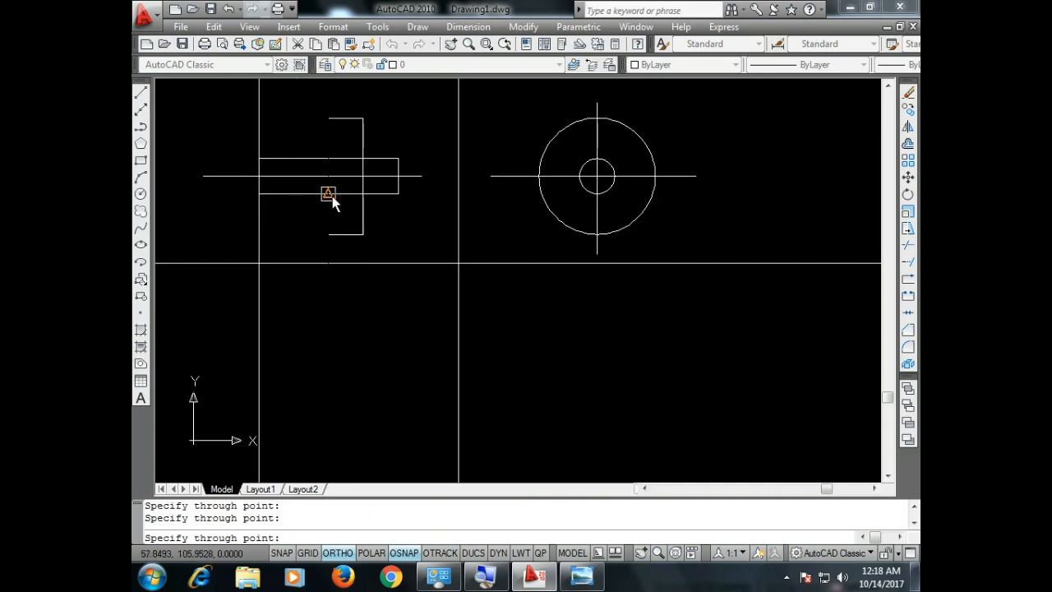
pyautogui.click(364, 195)
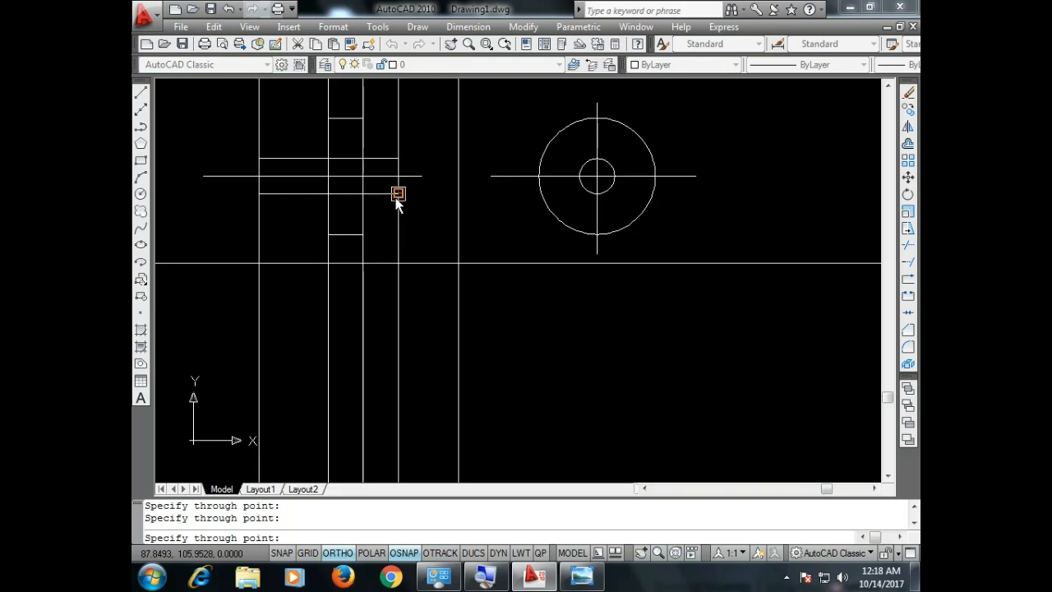
pyautogui.click(398, 195)
pyautogui.press('Escape')
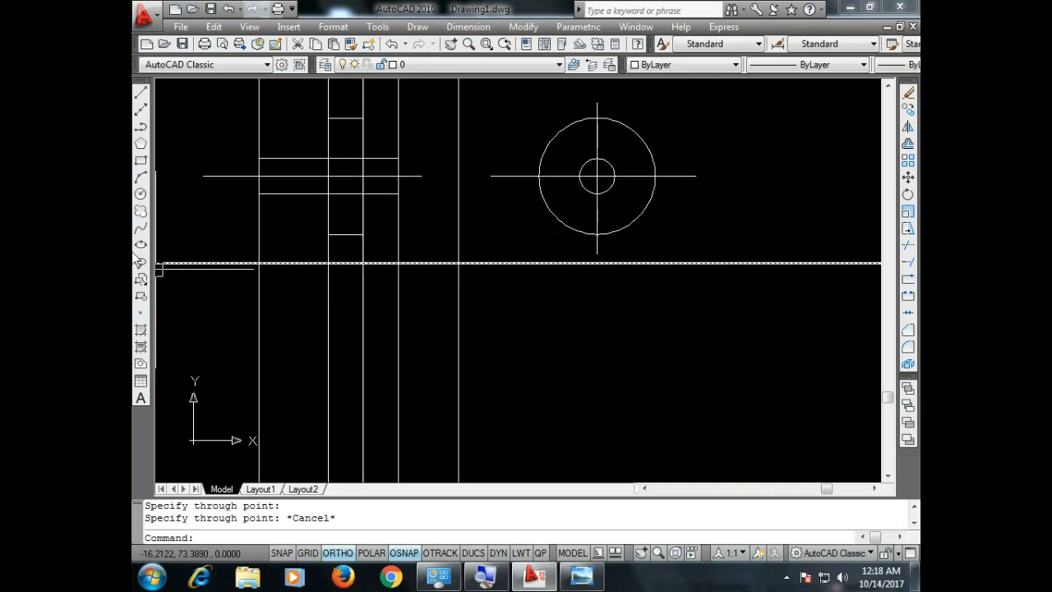
# Step: Start the top view's polyline with the left shaft's upper edge, check the 8.jpg reference, and draw the flange's left side 17.5 upward
pyautogui.click(140, 126)
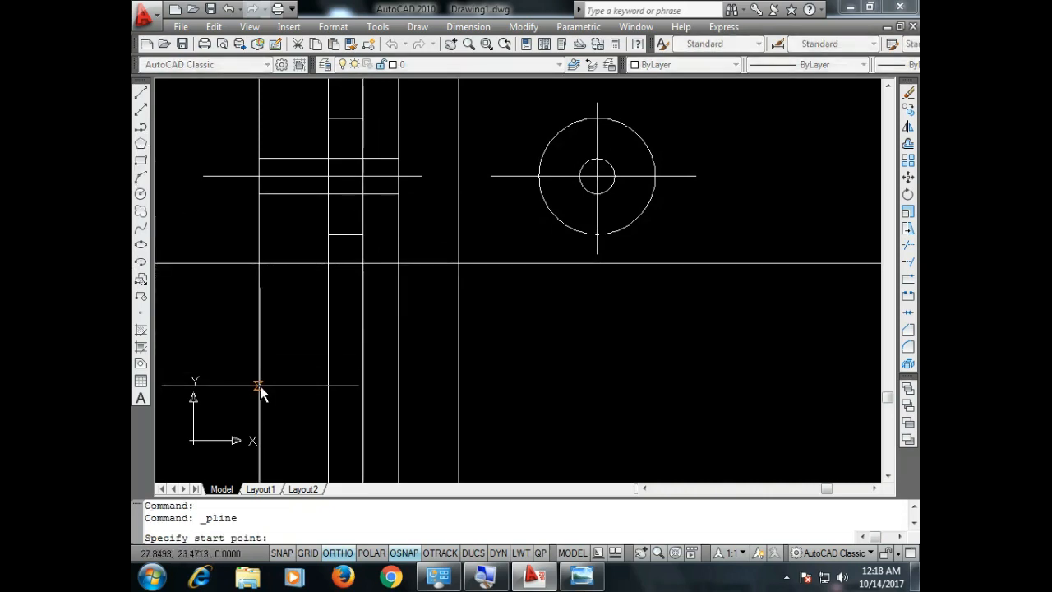
pyautogui.click(258, 383)
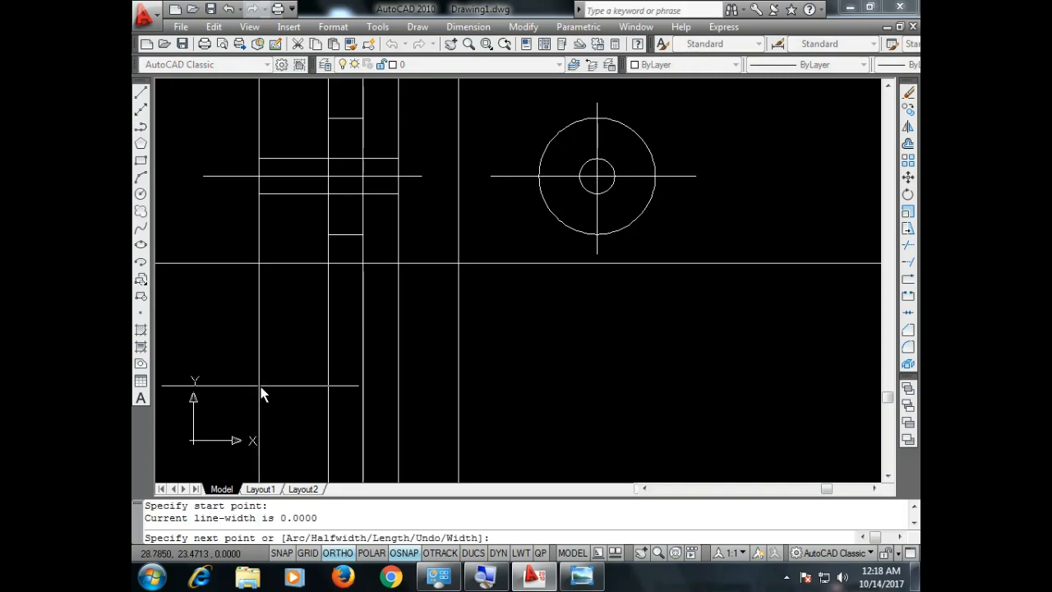
pyautogui.click(327, 389)
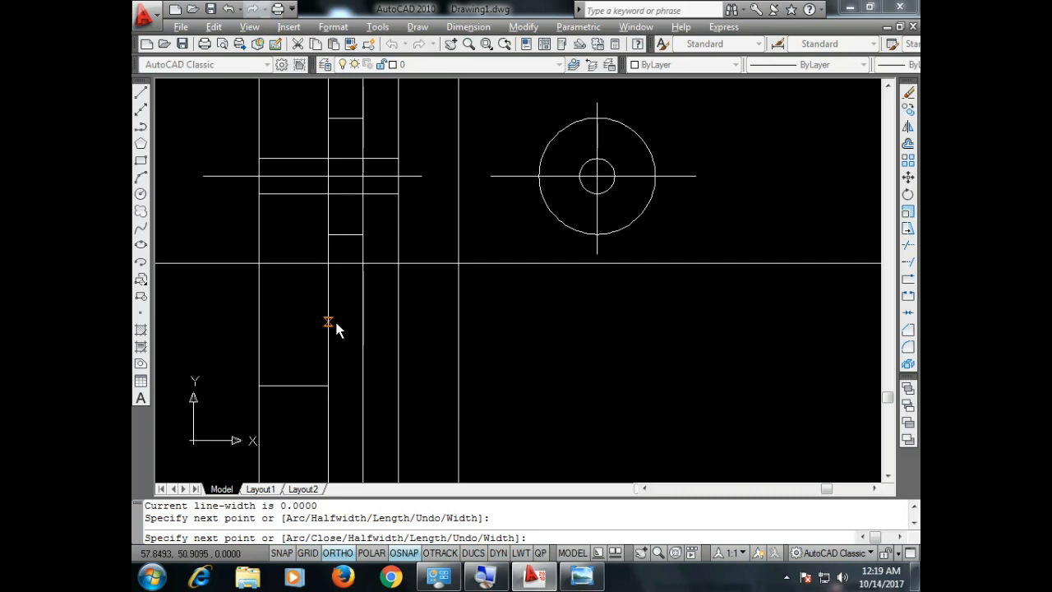
pyautogui.hotkey('alt', 'Tab')
pyautogui.moveTo(315, 249); pyautogui.dragTo(334, 371)
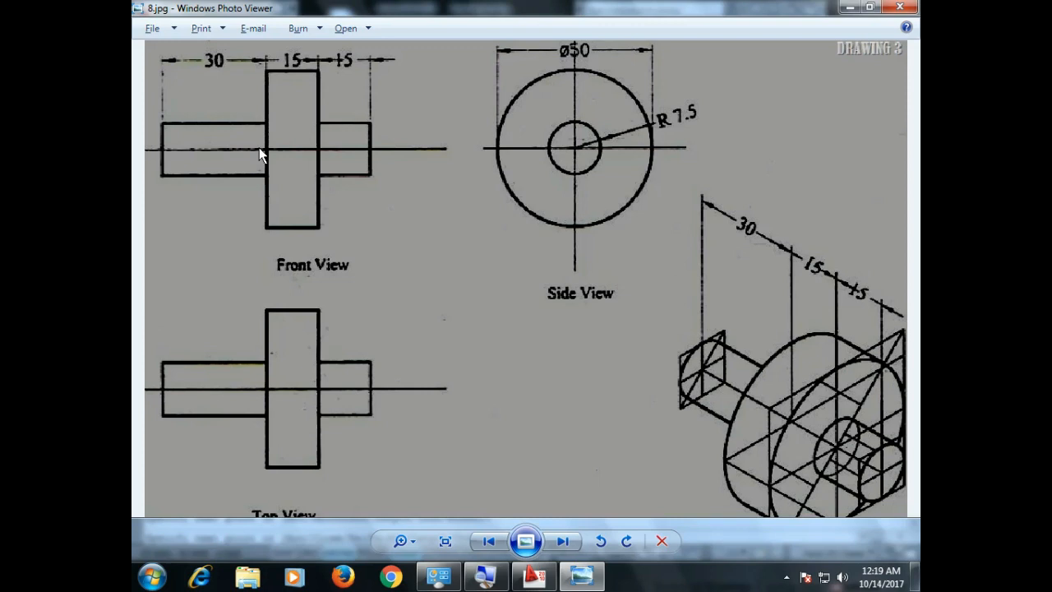
pyautogui.hotkey('alt', 'Tab')
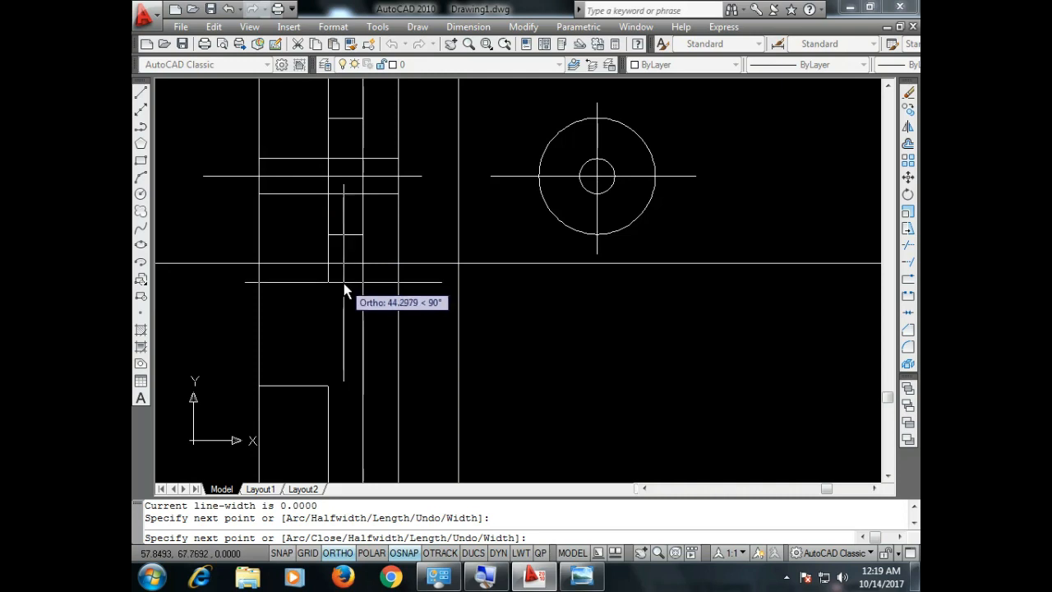
pyautogui.write('7.3')
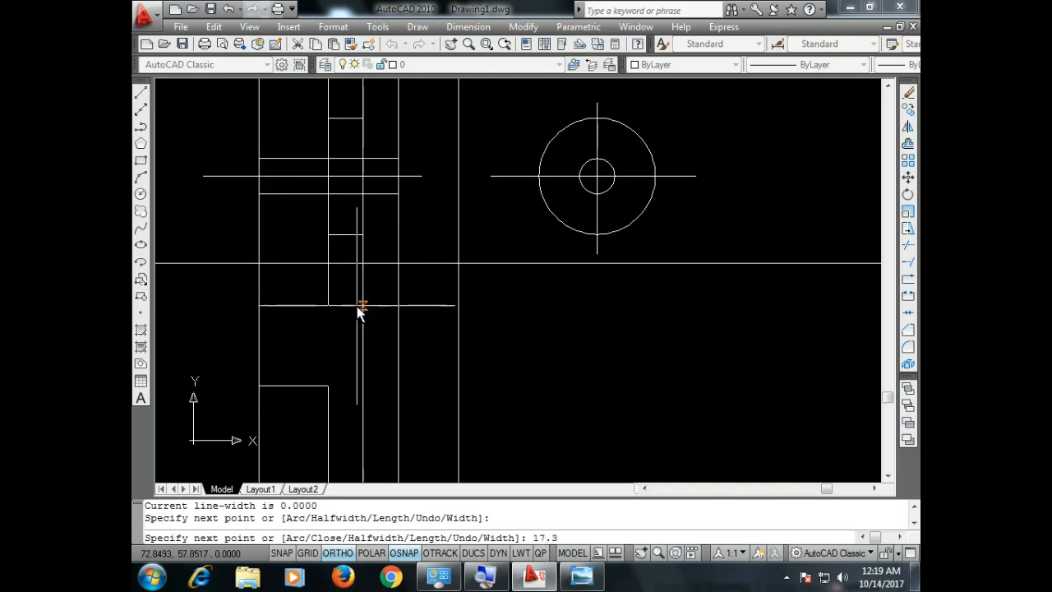
pyautogui.press('BackSpace')
pyautogui.write('5')
pyautogui.press('Return')
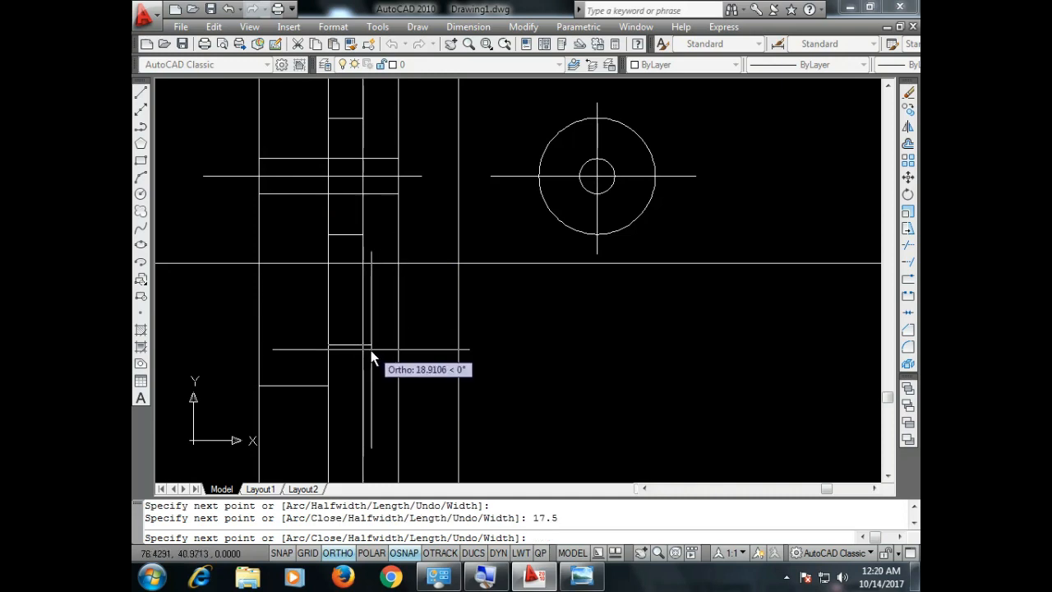
# Step: Continue the polyline across the flange's top, 17.5 down, along the right shaft's upper edge and 15 down its end face
pyautogui.click(365, 348)
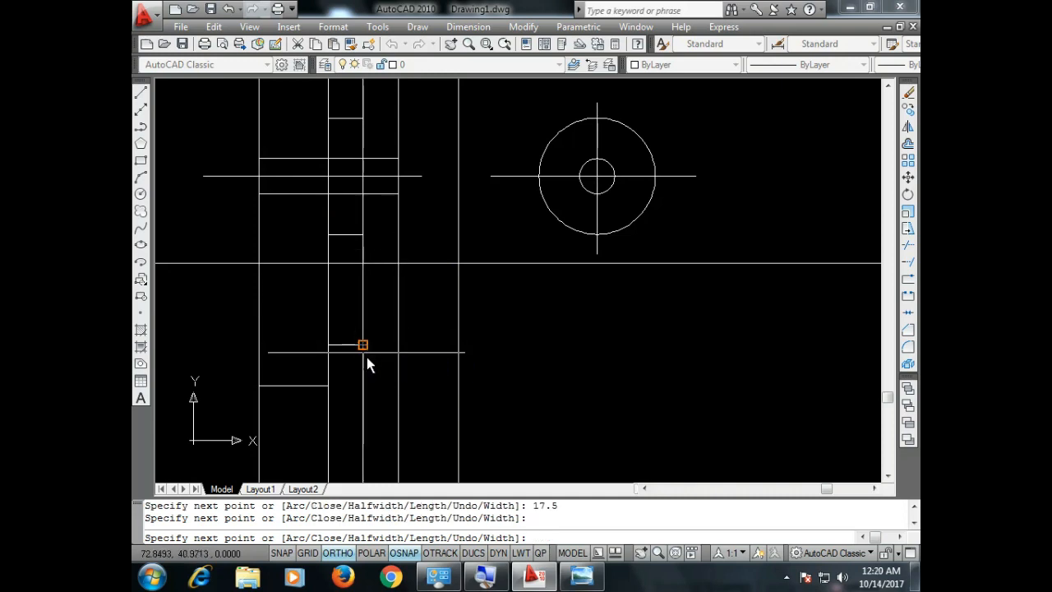
pyautogui.write('17.5')
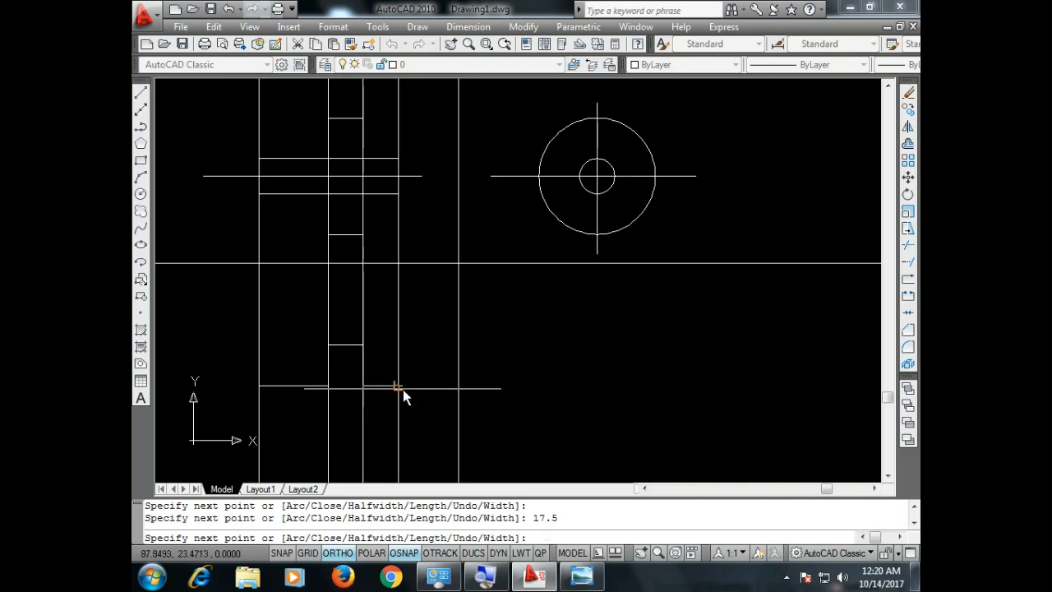
pyautogui.press('Return')
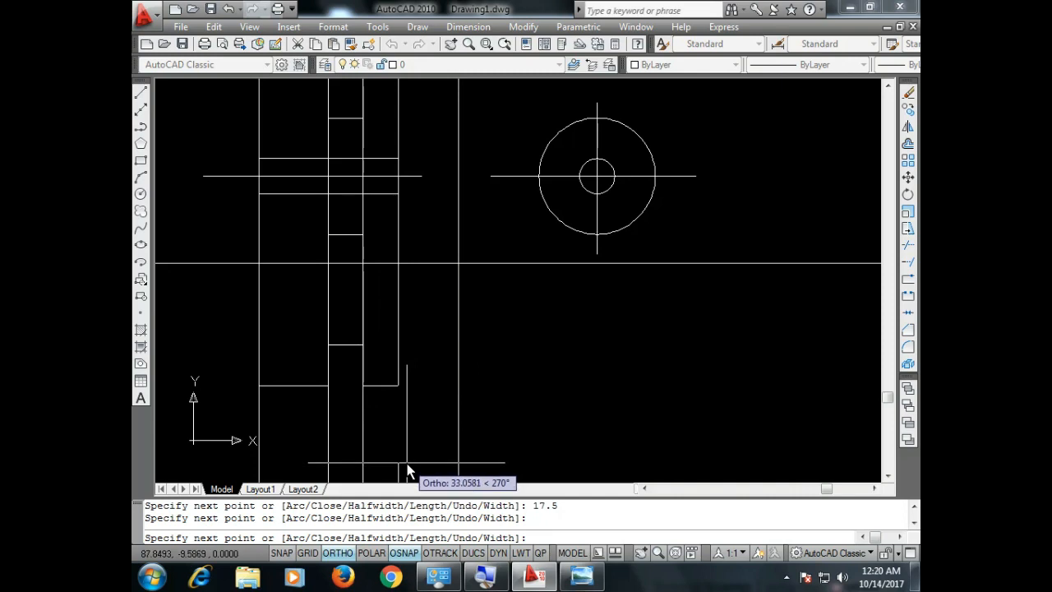
pyautogui.write('15')
pyautogui.press('Return')
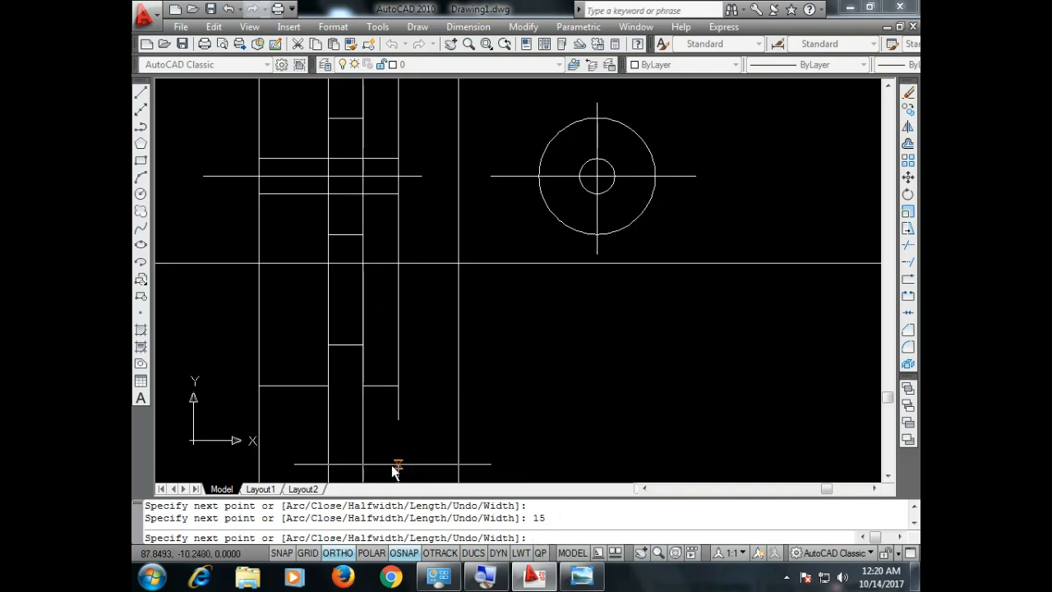
# Step: Finish the top view's polyline along the right shaft's lower edge, 17.5 down, across the flange's bottom, 17.5 up and along the left shaft's lower edge
pyautogui.click(364, 421)
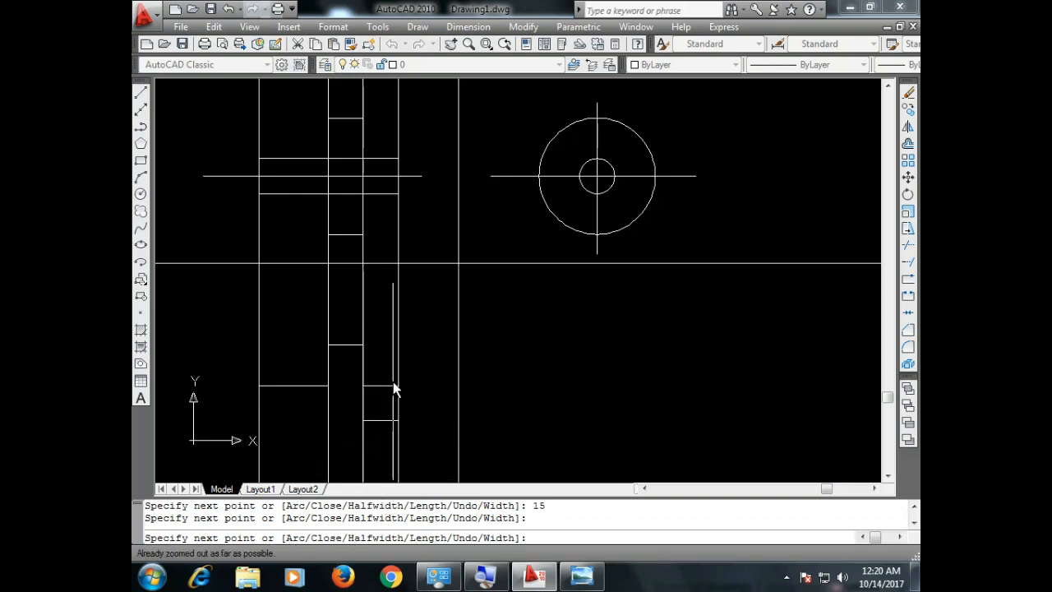
pyautogui.write('17')
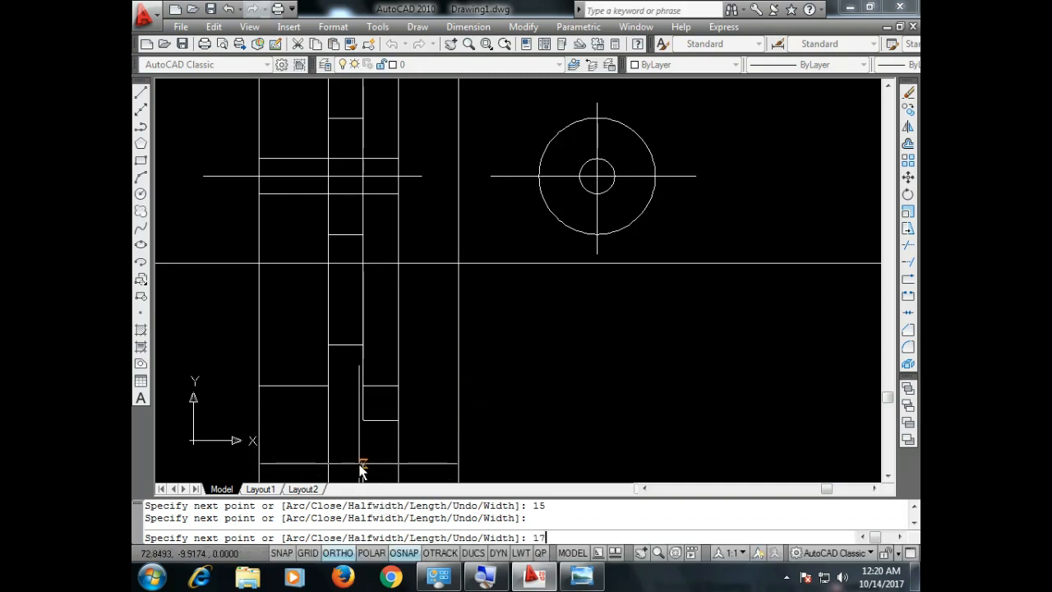
pyautogui.write('.5')
pyautogui.press('Return')
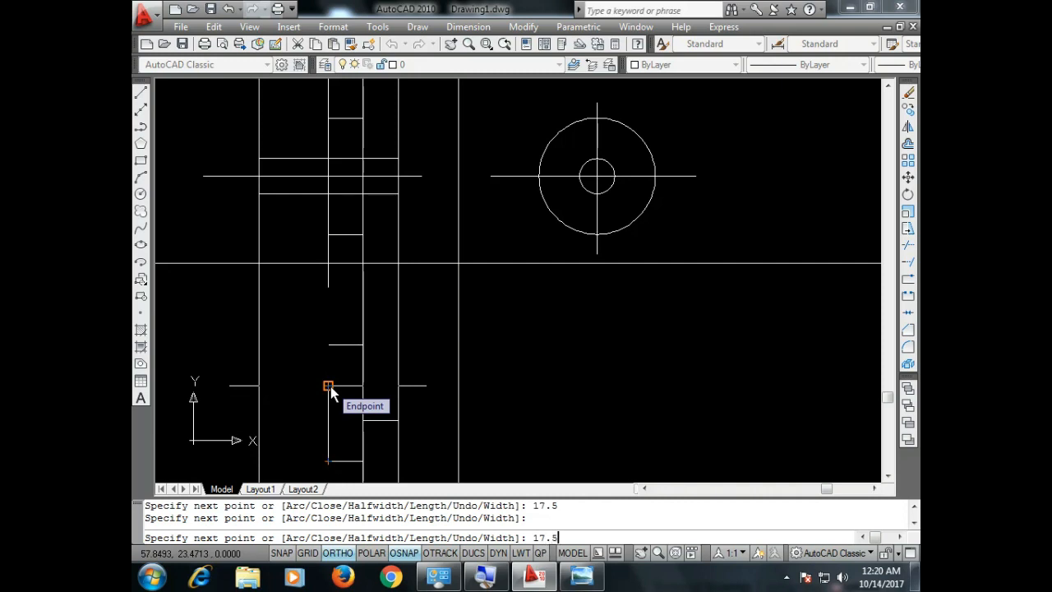
pyautogui.press('Return')
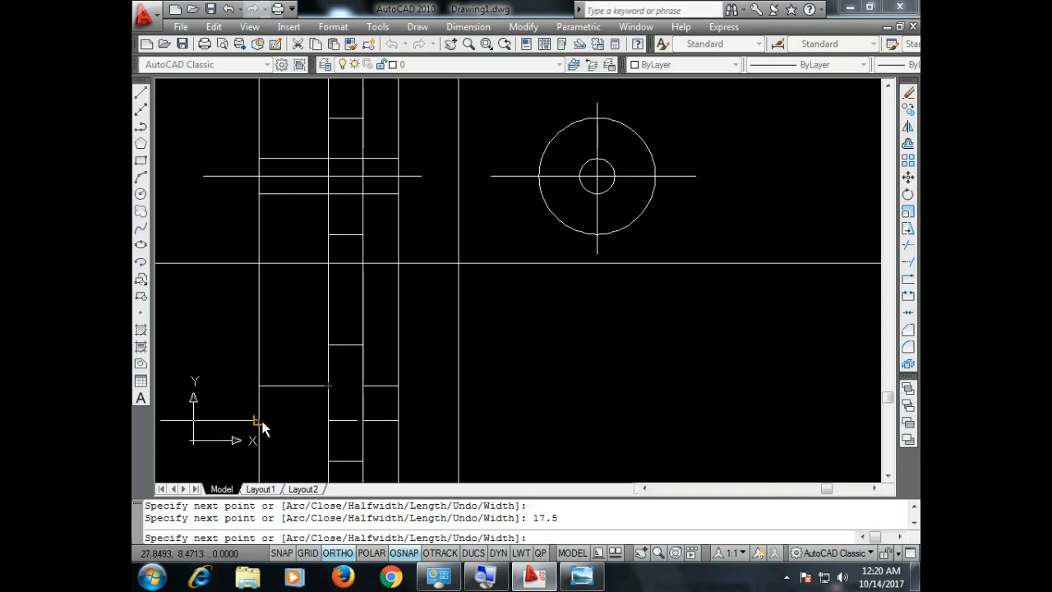
pyautogui.press('Escape')
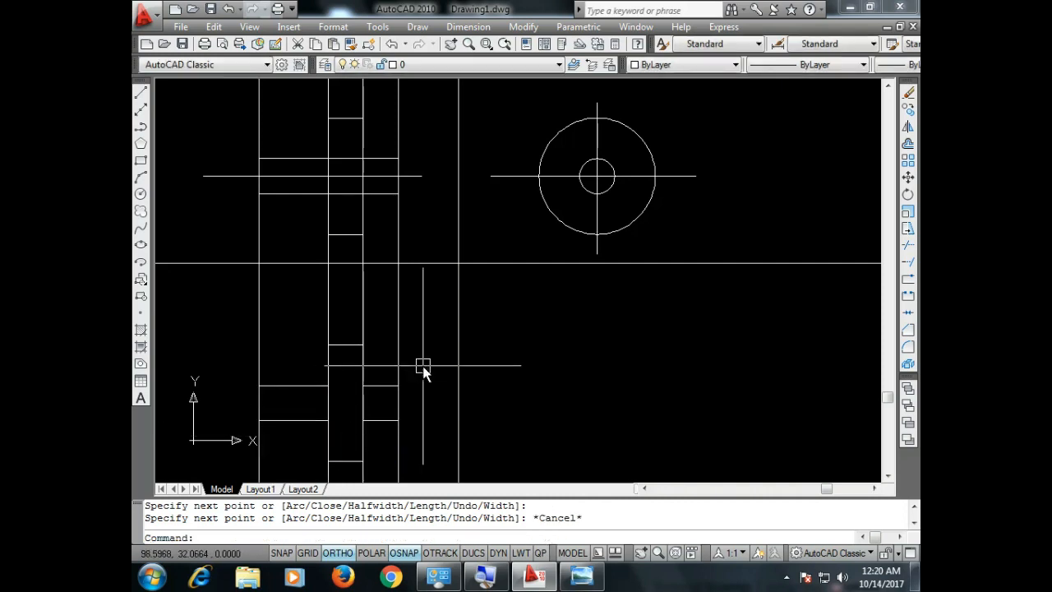
# Step: Trim the four vertical construction lines between the horizontal divider and the top view, and below the top view's outline
pyautogui.write('tr')
pyautogui.press('Return')
pyautogui.press('Return')
pyautogui.click(425, 303)
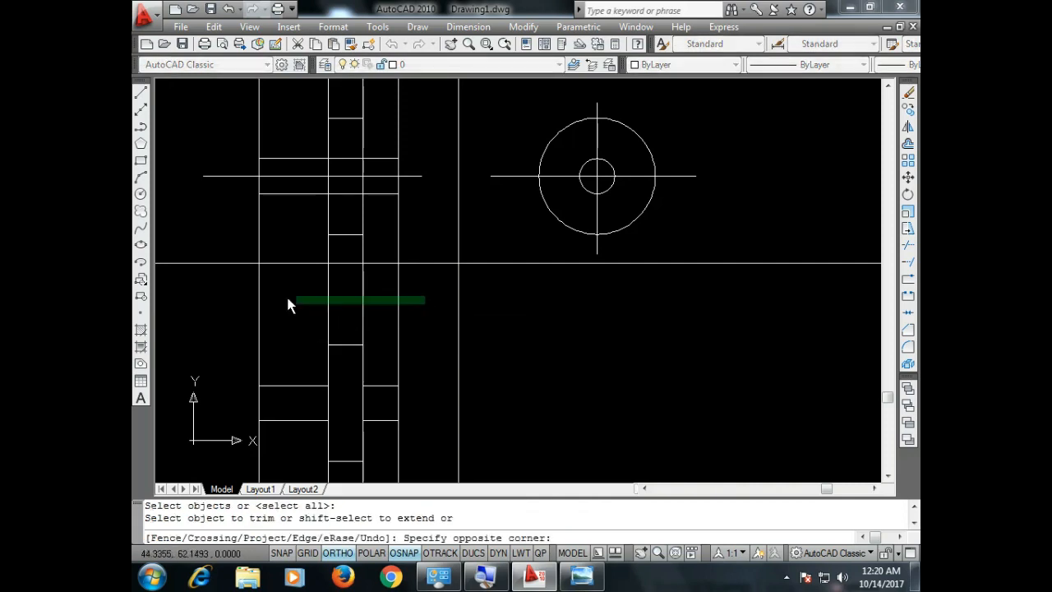
pyautogui.click(248, 305)
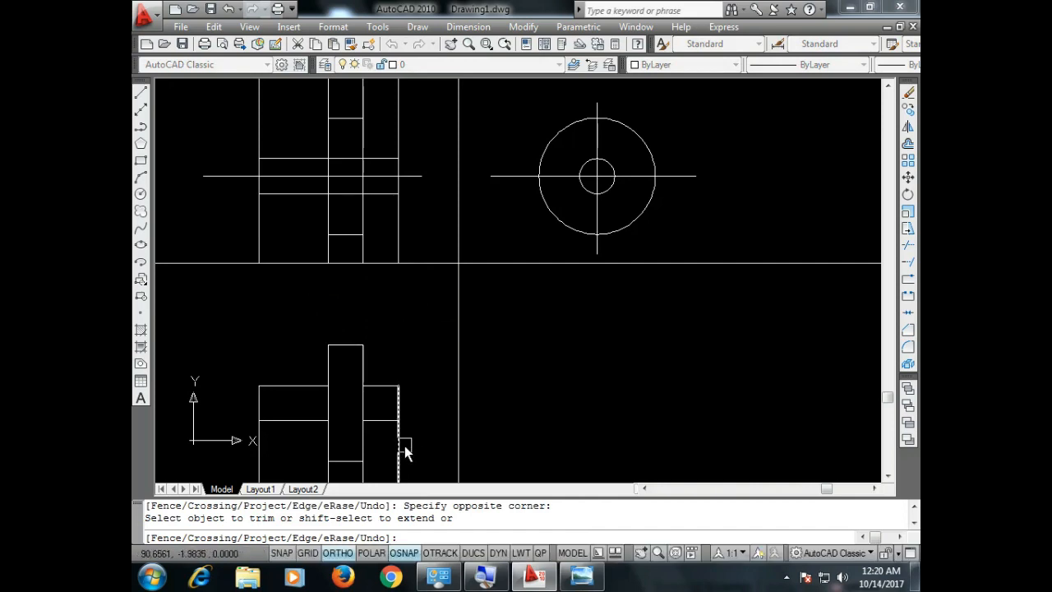
pyautogui.scroll(-1, 438, 364)
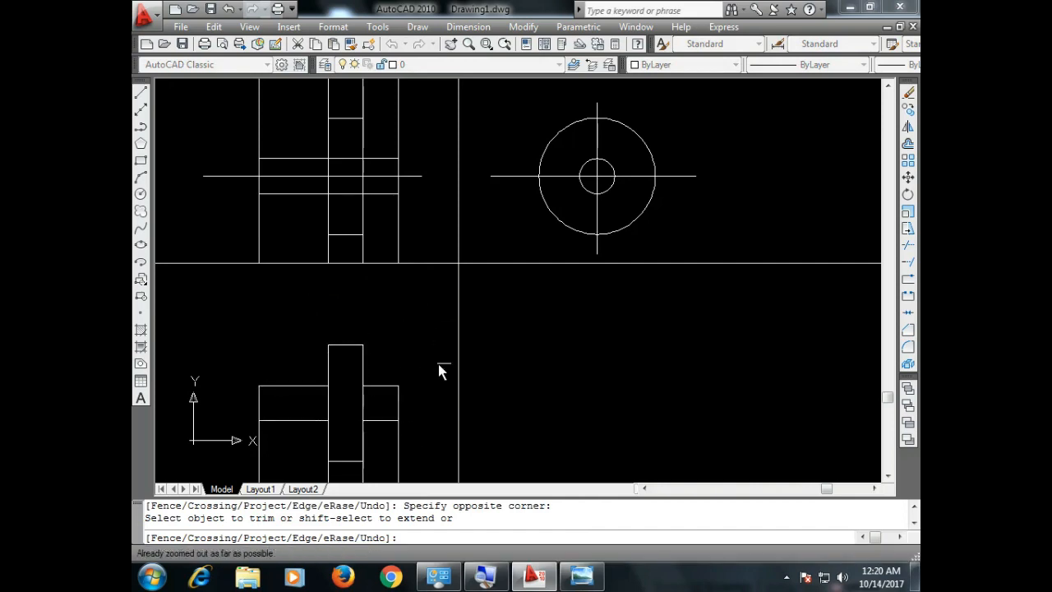
pyautogui.click(396, 463)
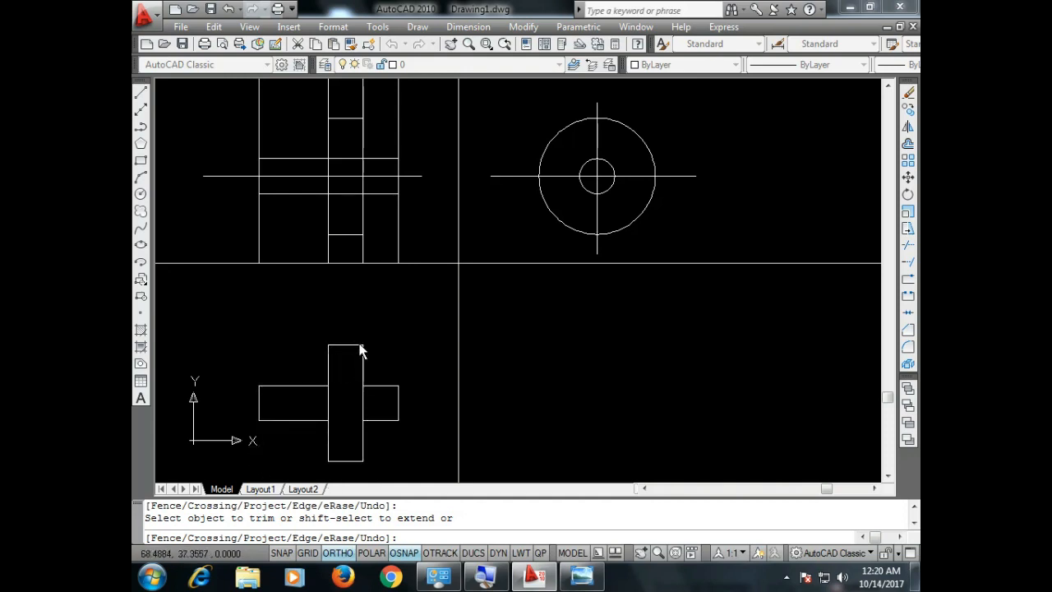
pyautogui.press('Escape')
# Step: Erase the four leftover construction lines running through the front view
pyautogui.click(419, 102)
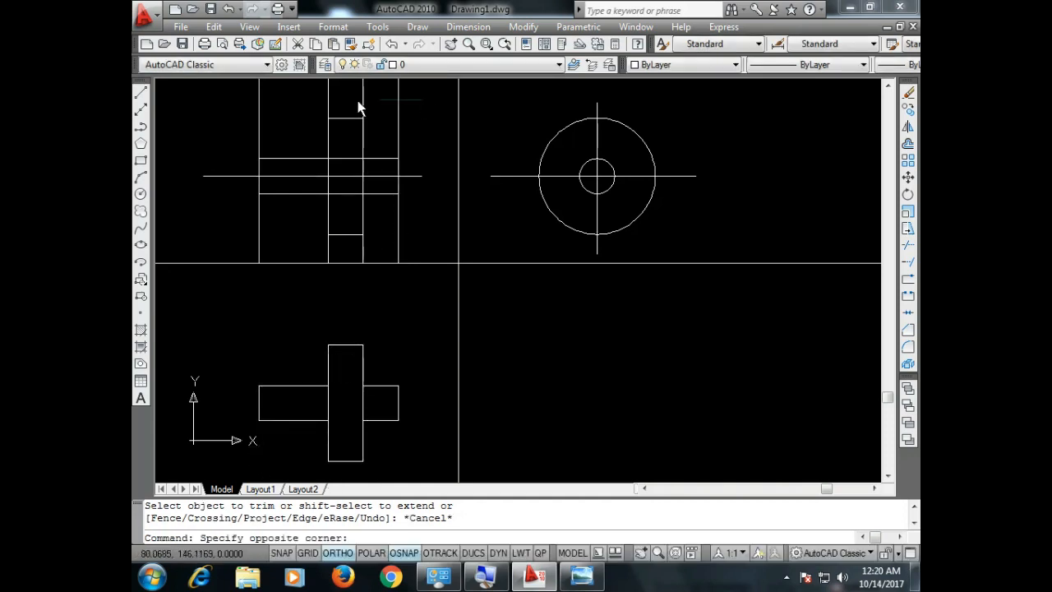
pyautogui.click(239, 100)
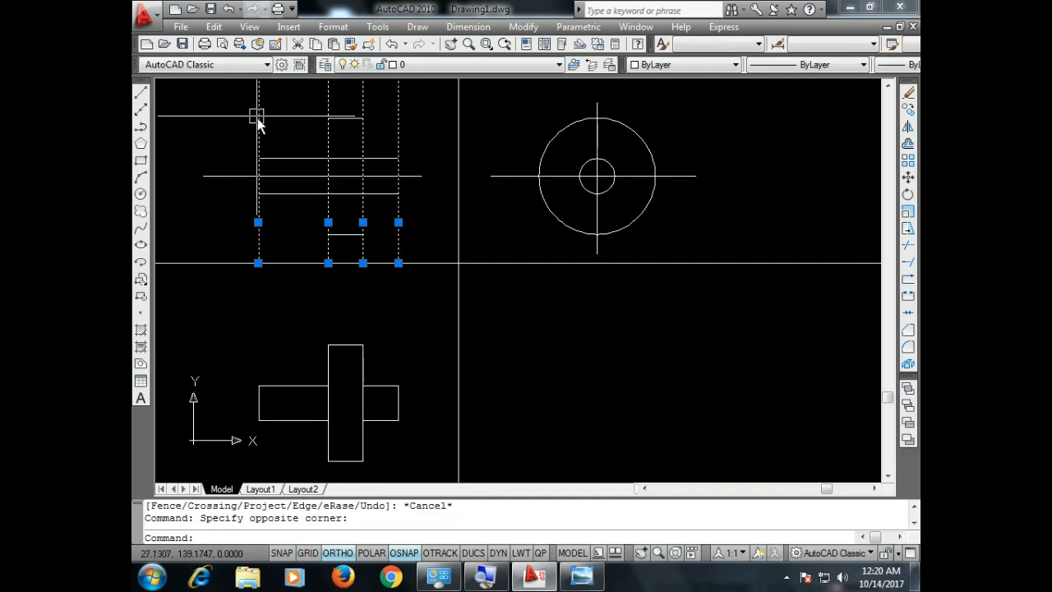
pyautogui.press('Delete')
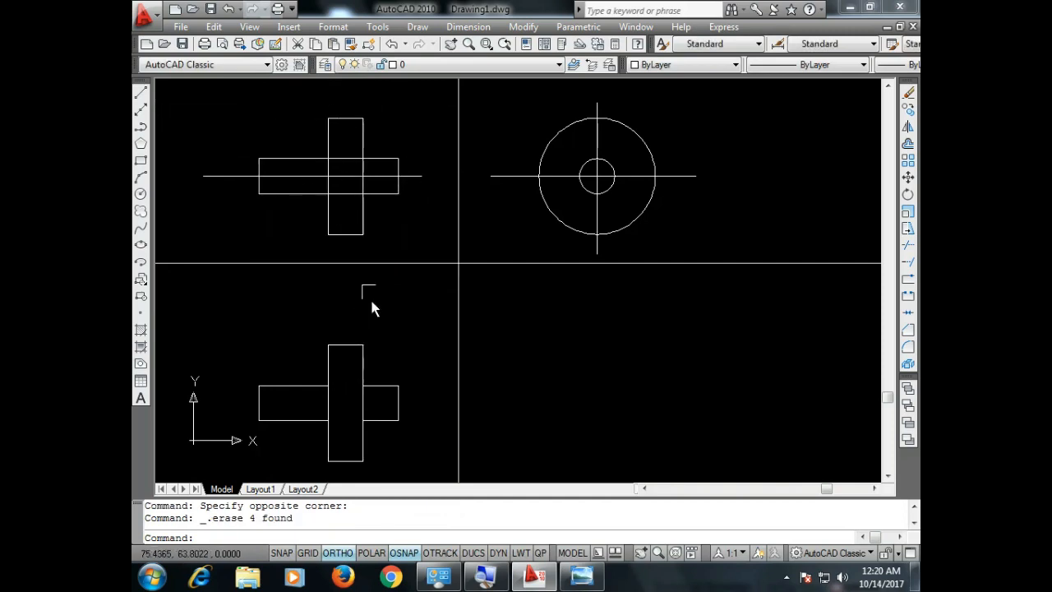
# Step: Try to trim the flange's two face lines between the shaft edges in the top view
pyautogui.click(359, 377)
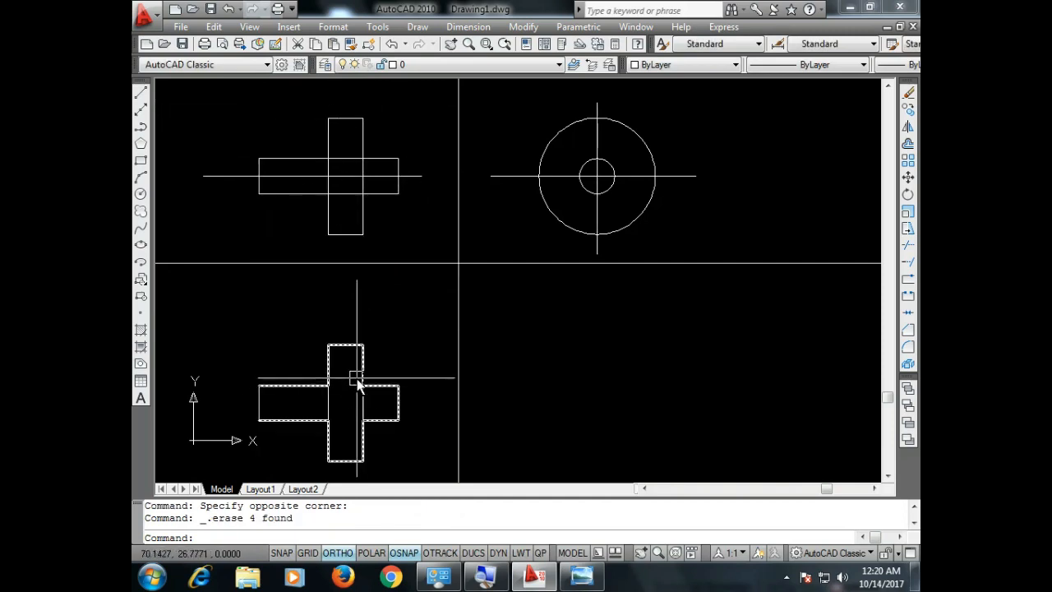
pyautogui.write('tr')
pyautogui.press('Return')
pyautogui.press('Return')
pyautogui.click(375, 401)
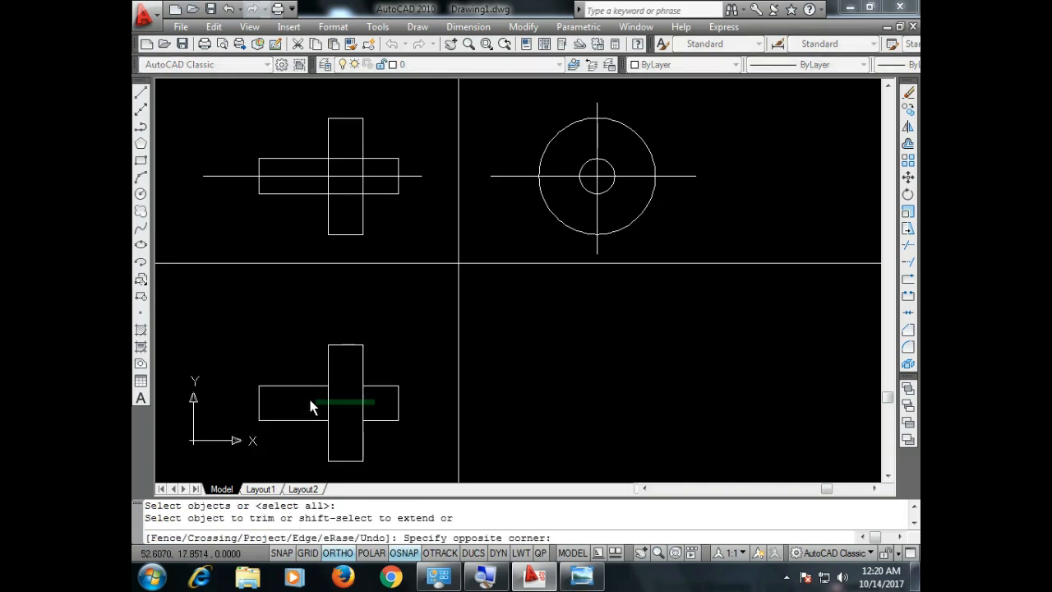
pyautogui.click(311, 407)
pyautogui.press('Escape')
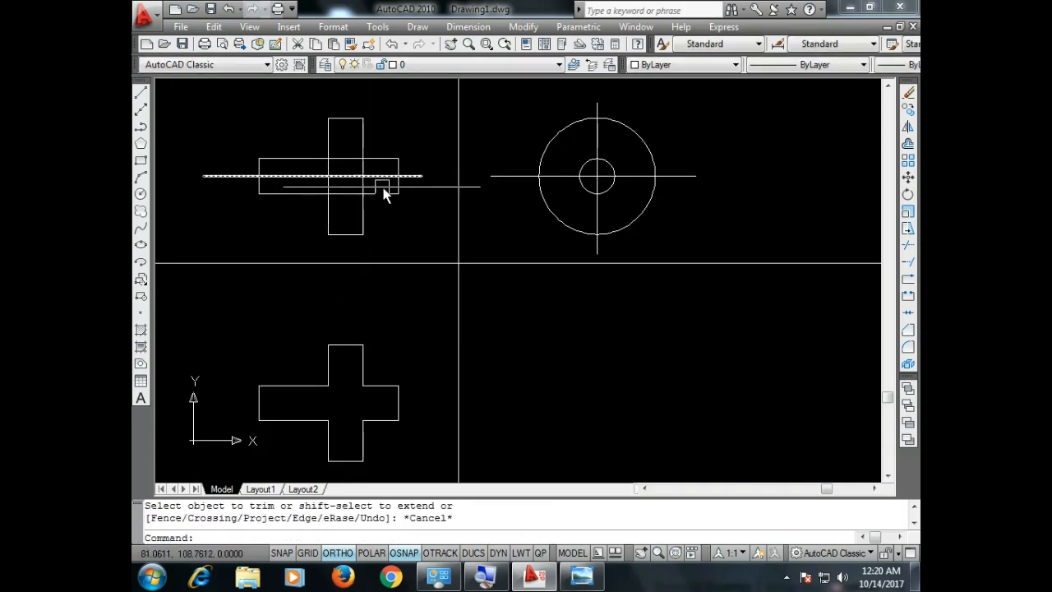
# Step: Compare the top view with the 8.jpg reference and undo the last trim
pyautogui.hotkey('alt', 'Tab')
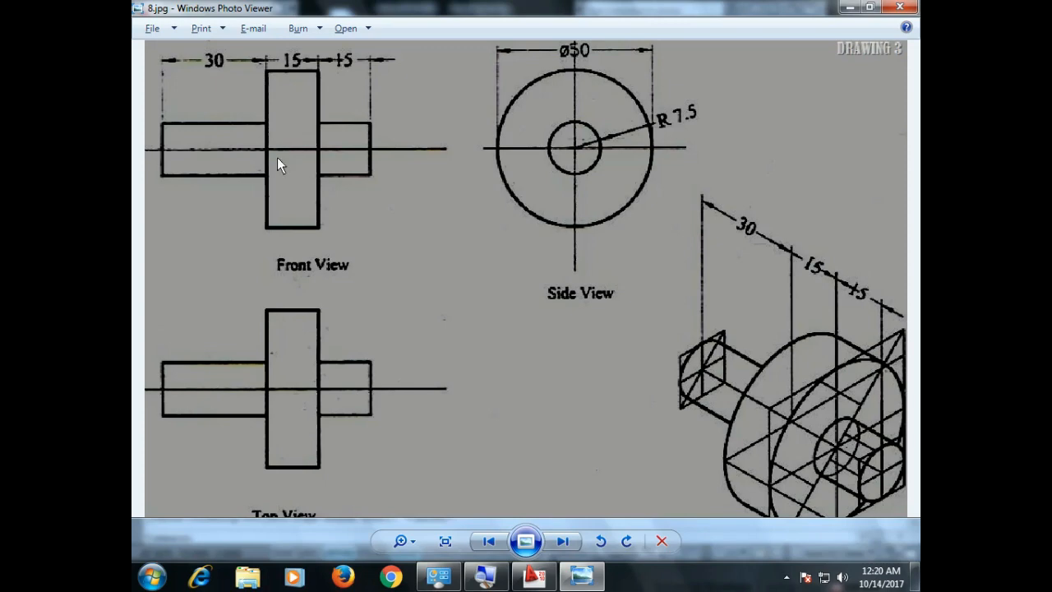
pyautogui.hotkey('alt', 'Tab')
pyautogui.hotkey('ctrl', 'z')
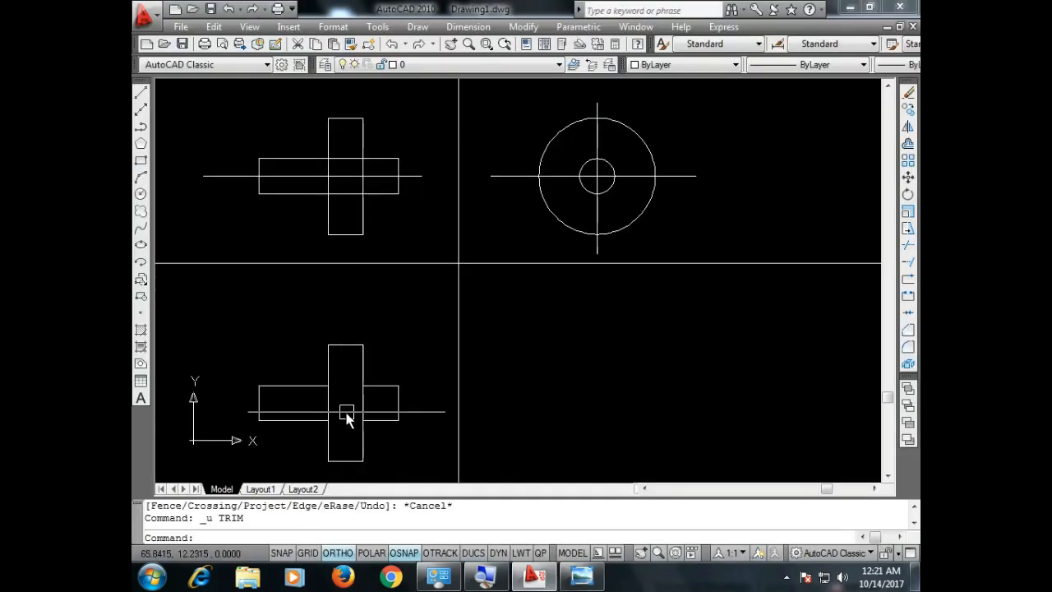
pyautogui.hotkey('alt', 'Tab')
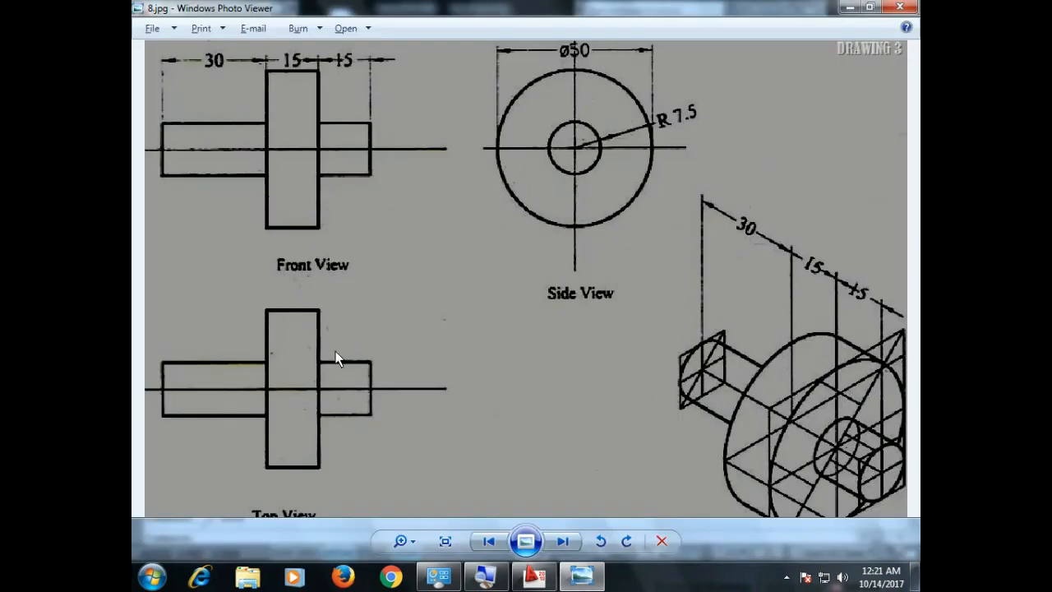
pyautogui.hotkey('alt', 'Tab')
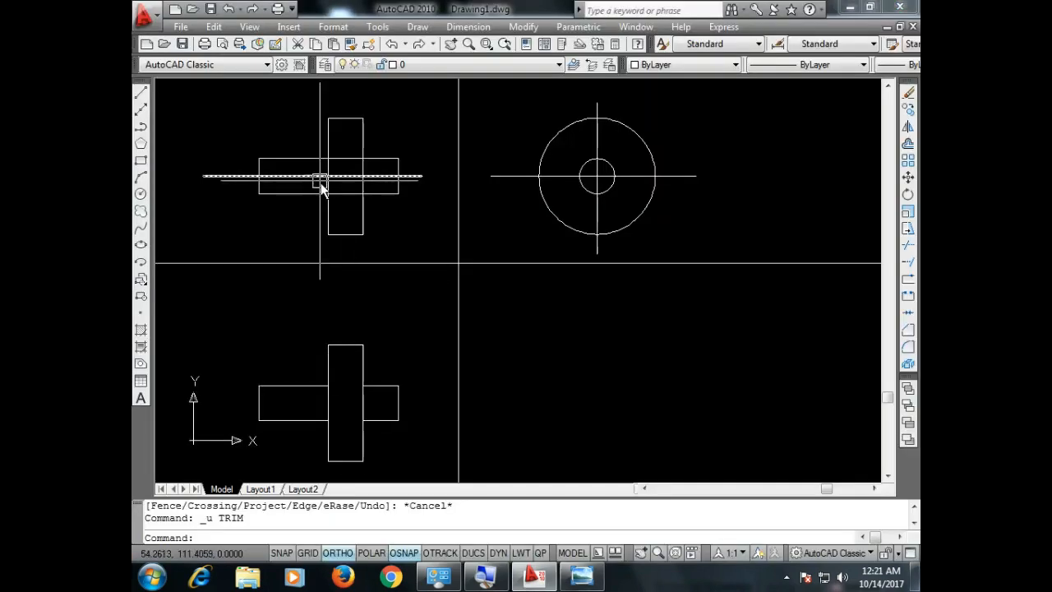
# Step: Copy the front view's horizontal centerline straight down to the midpoint of the top view's right shaft end
pyautogui.write('CH')
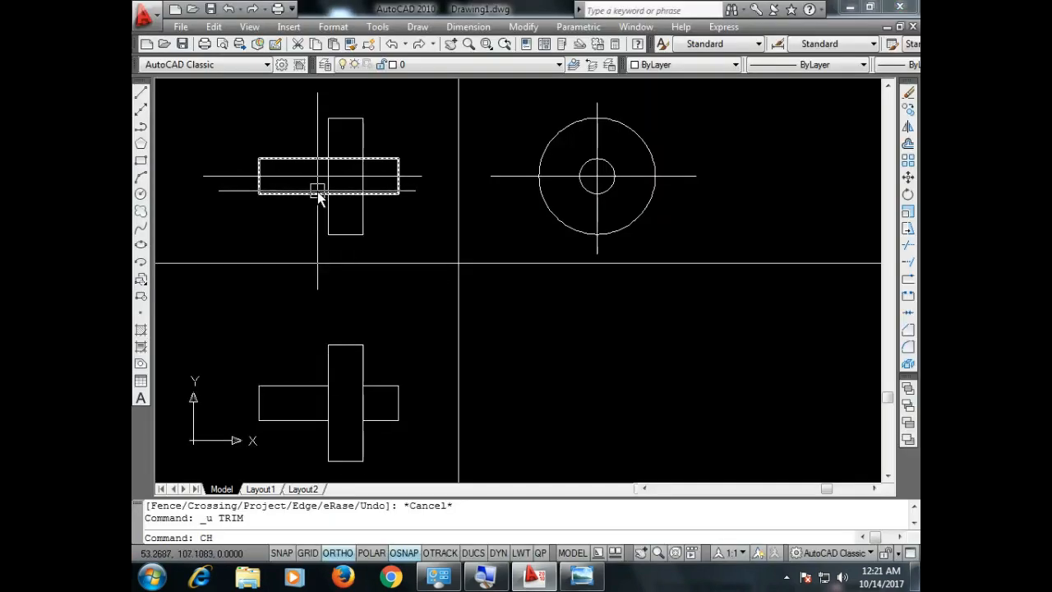
pyautogui.press('BackSpace')
pyautogui.write('O')
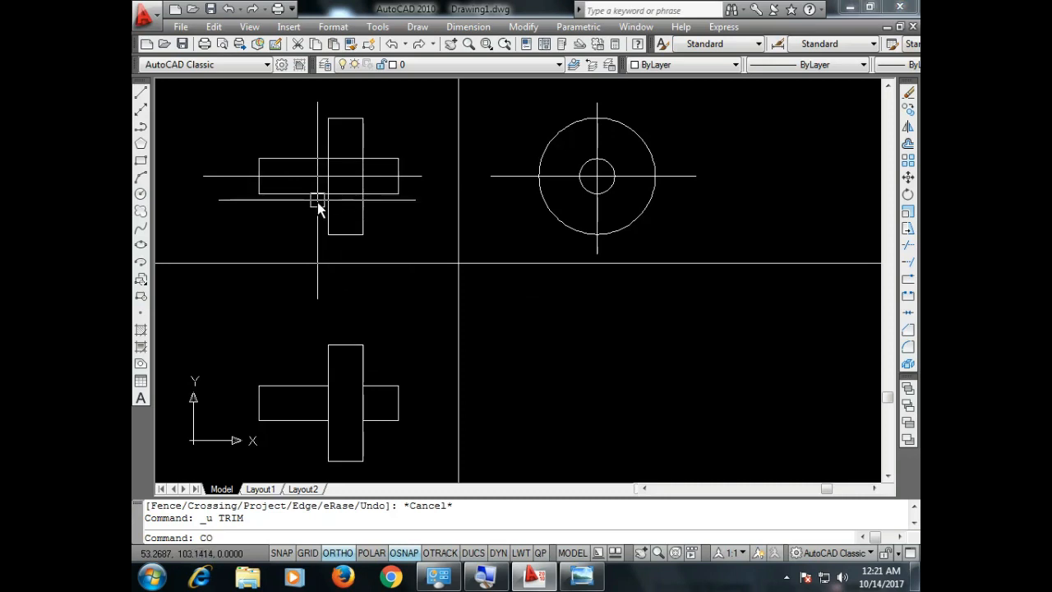
pyautogui.press('Return')
pyautogui.click(299, 176)
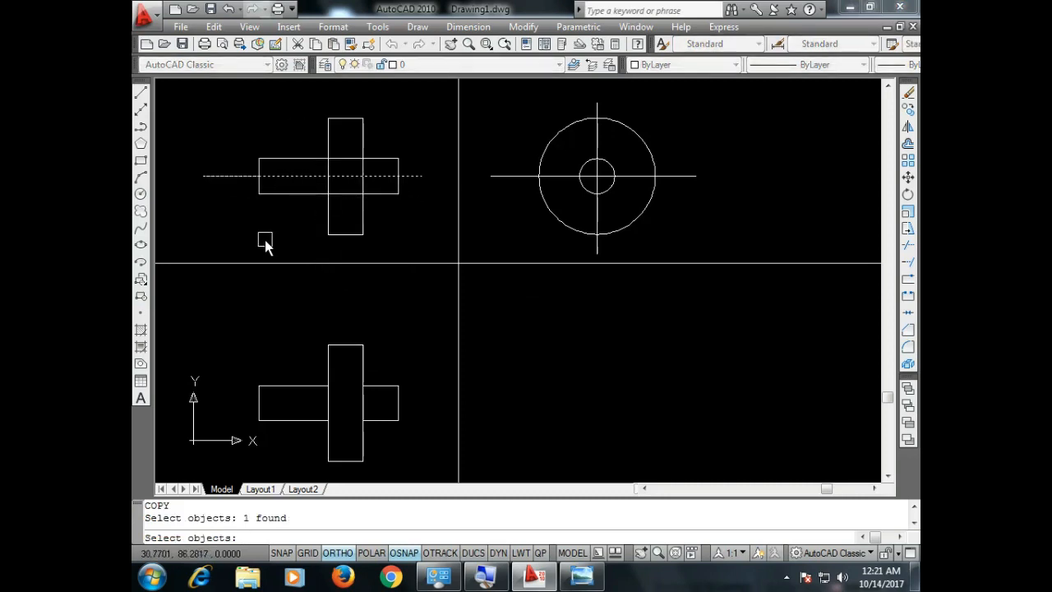
pyautogui.press('Return')
pyautogui.click(398, 192)
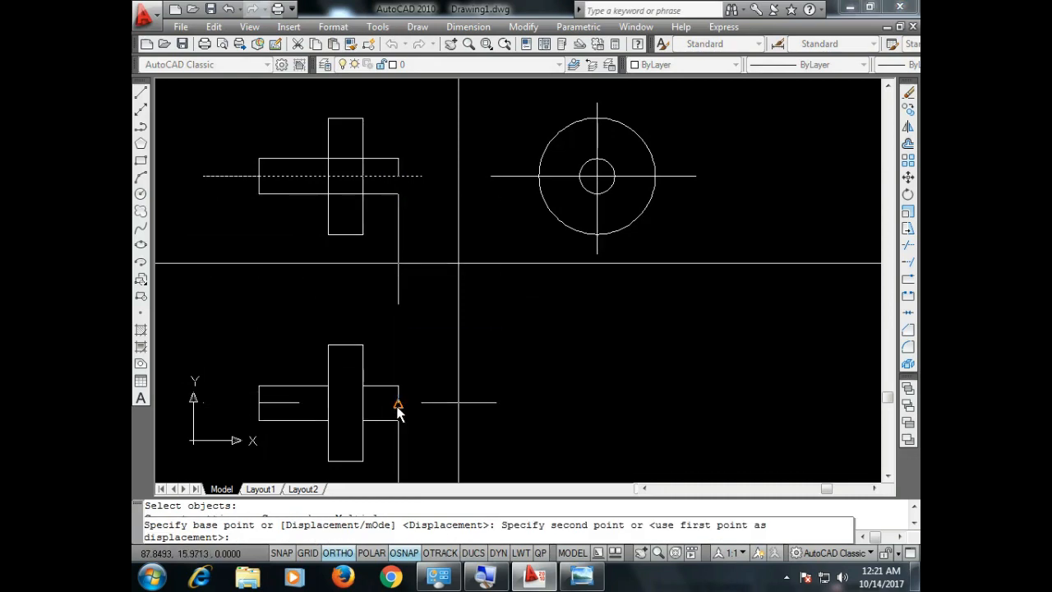
pyautogui.click(398, 404)
pyautogui.press('Escape')
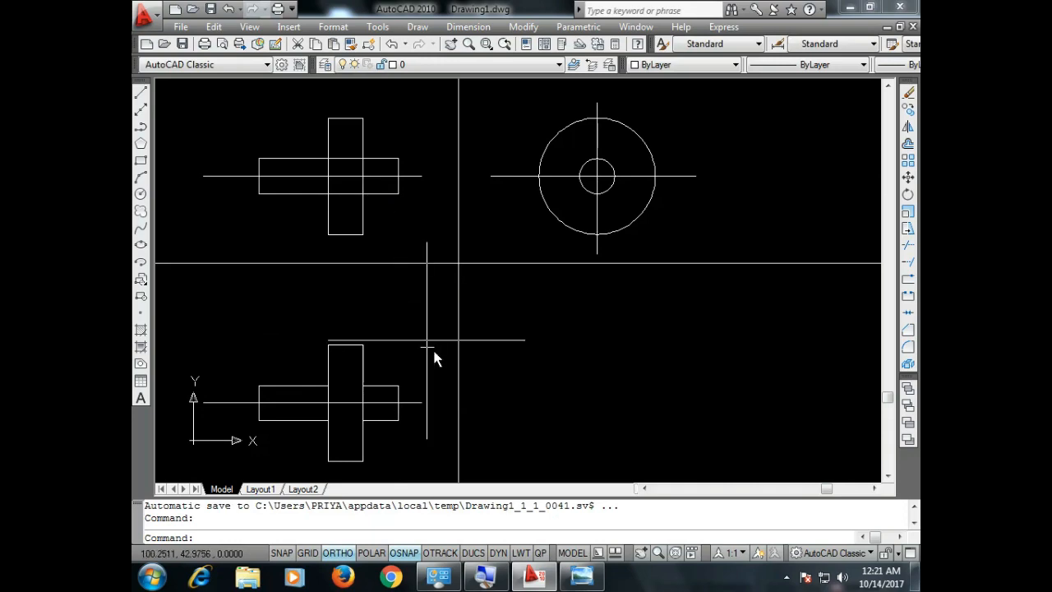
# Step: Check the view labels in the 8.jpg reference and place a multiline text box just below the front view's left shaft
pyautogui.hotkey('alt', 'Tab')
pyautogui.press('Tab')
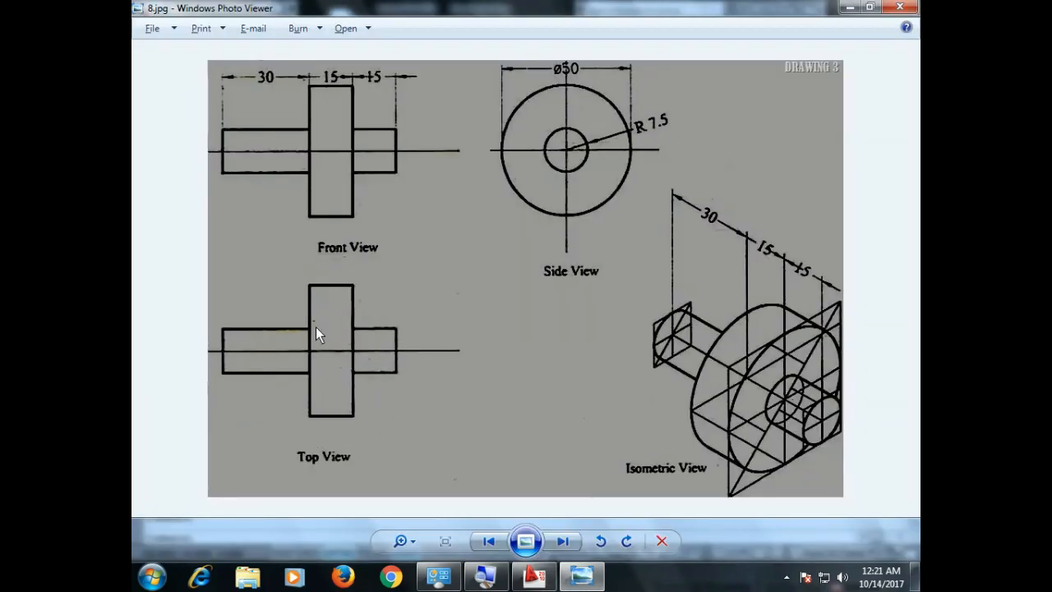
pyautogui.hotkey('alt', 'Tab')
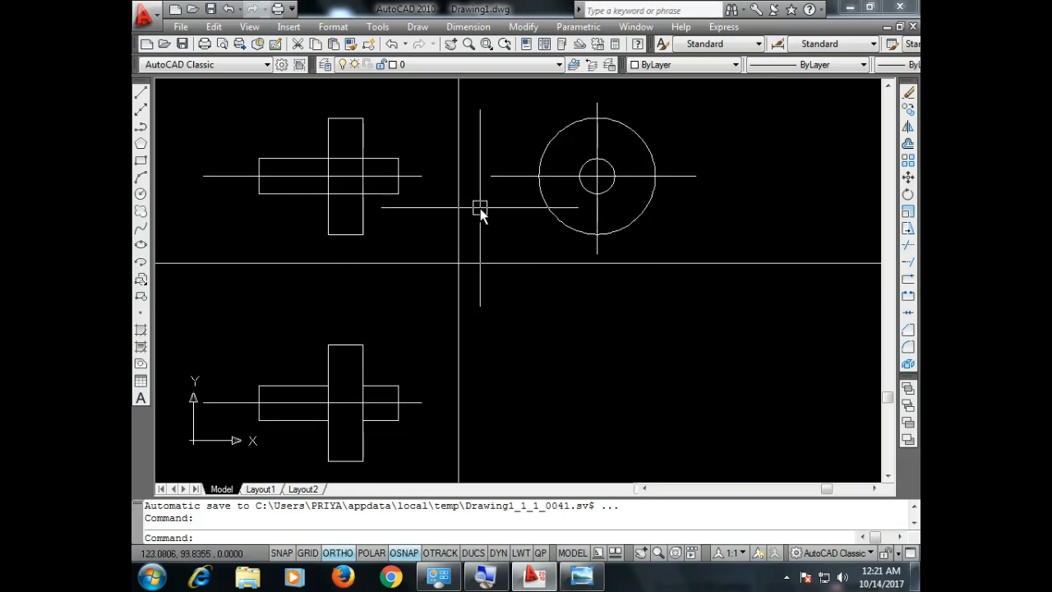
pyautogui.click(420, 29)
pyautogui.moveTo(534, 489)
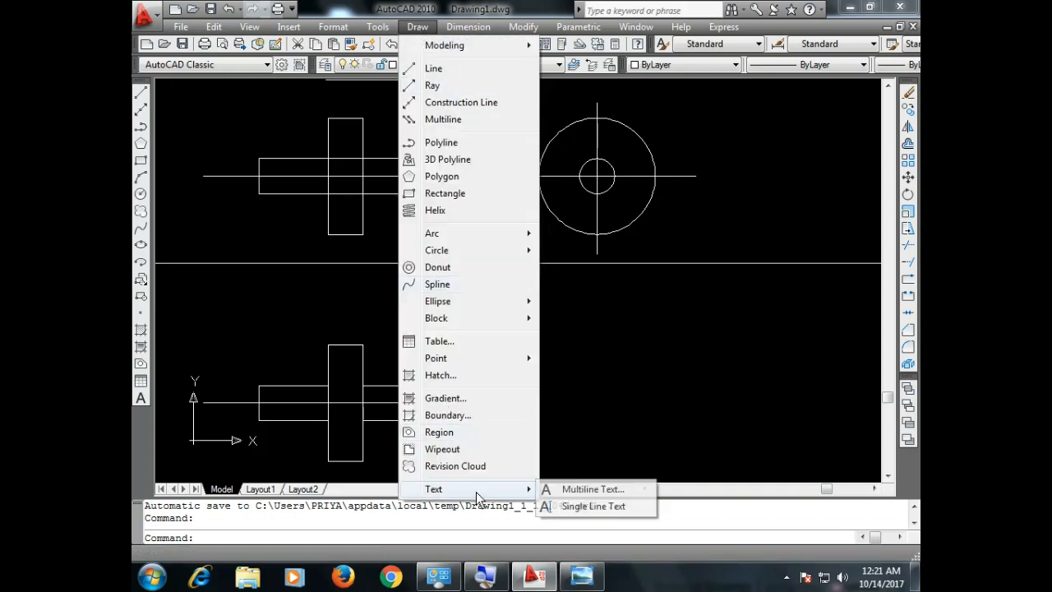
pyautogui.click(594, 490)
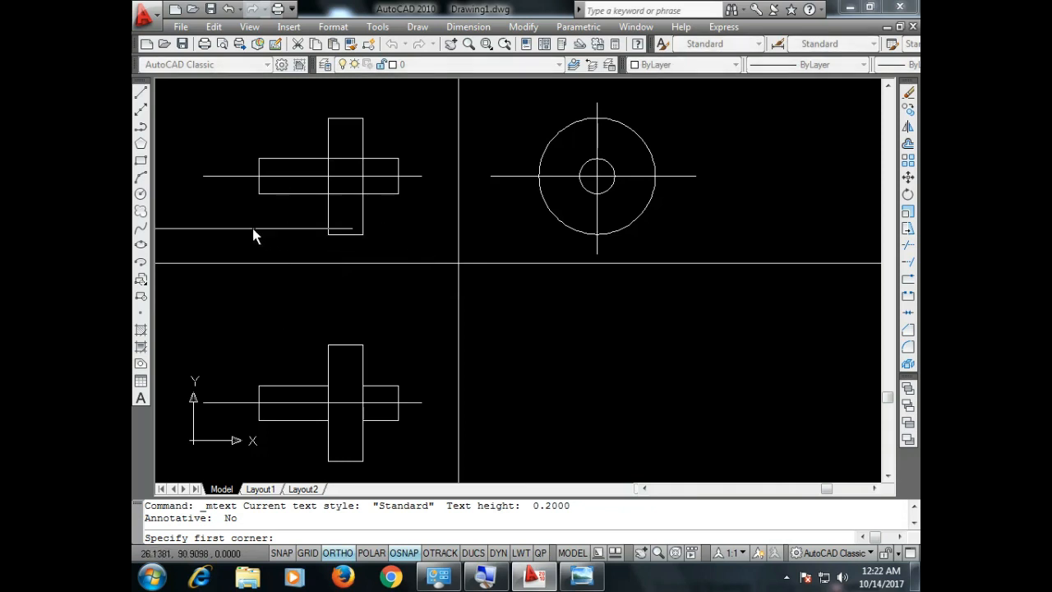
pyautogui.click(240, 223)
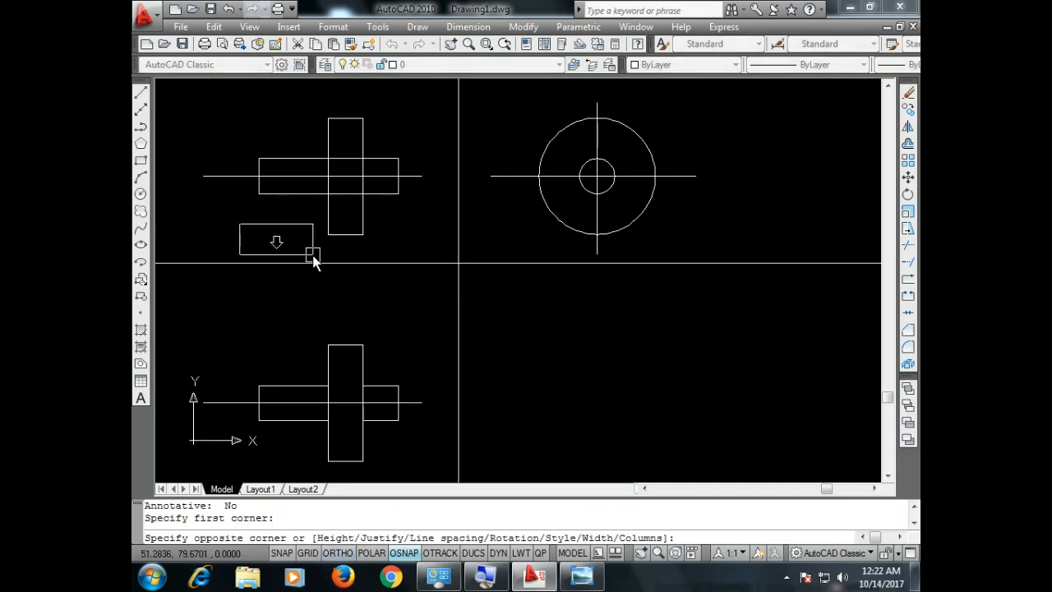
pyautogui.click(312, 255)
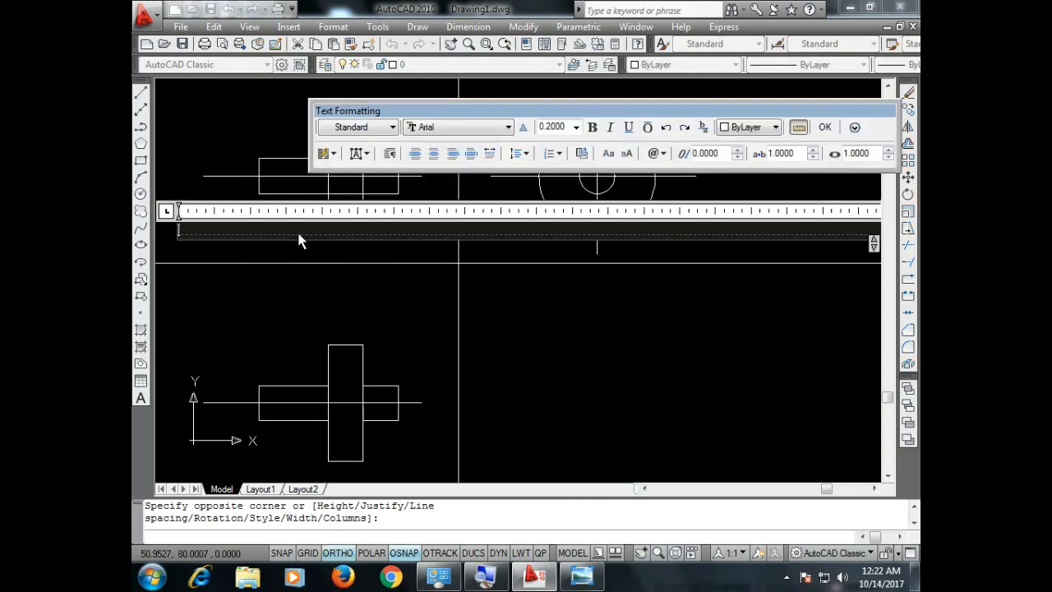
# Step: Confirm the label wording in the 8.jpg reference and enter FRONT VIEW as the front view's label
pyautogui.hotkey('alt', 'Tab')
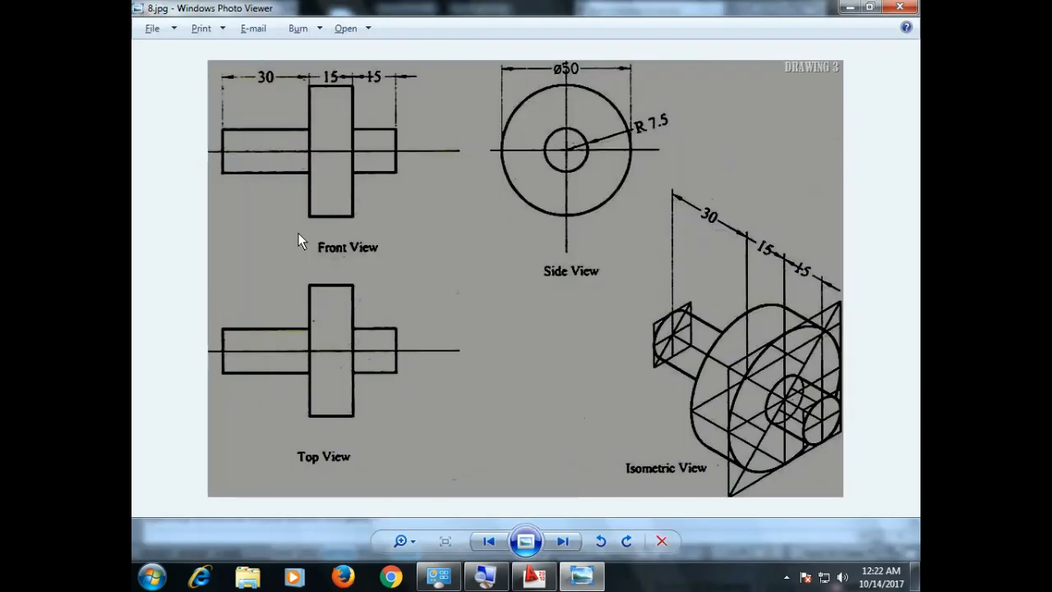
pyautogui.hotkey('alt', 'Tab')
pyautogui.write('FR')
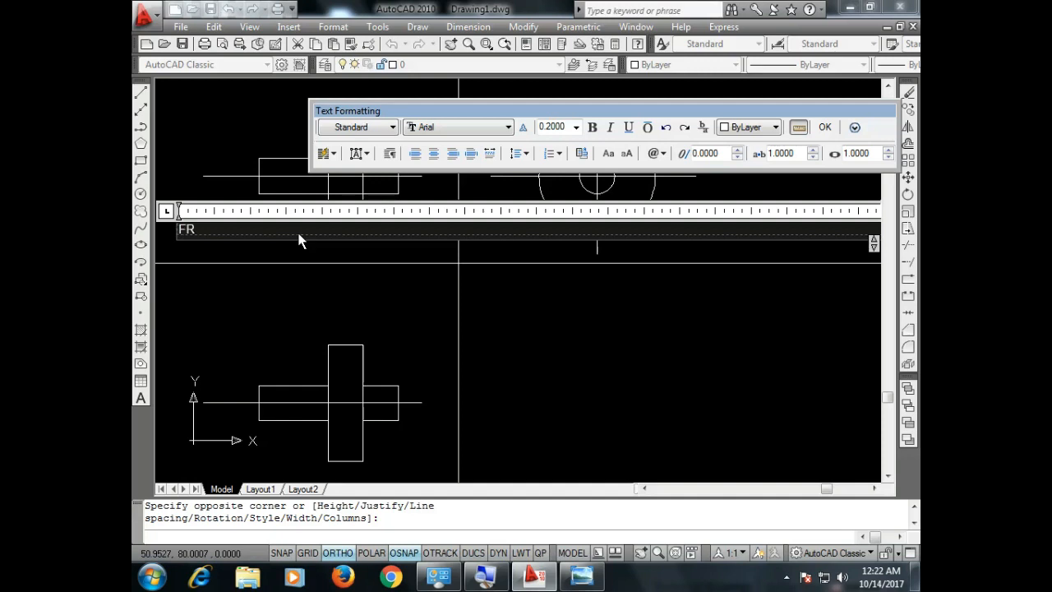
pyautogui.write('ONT VIEW')
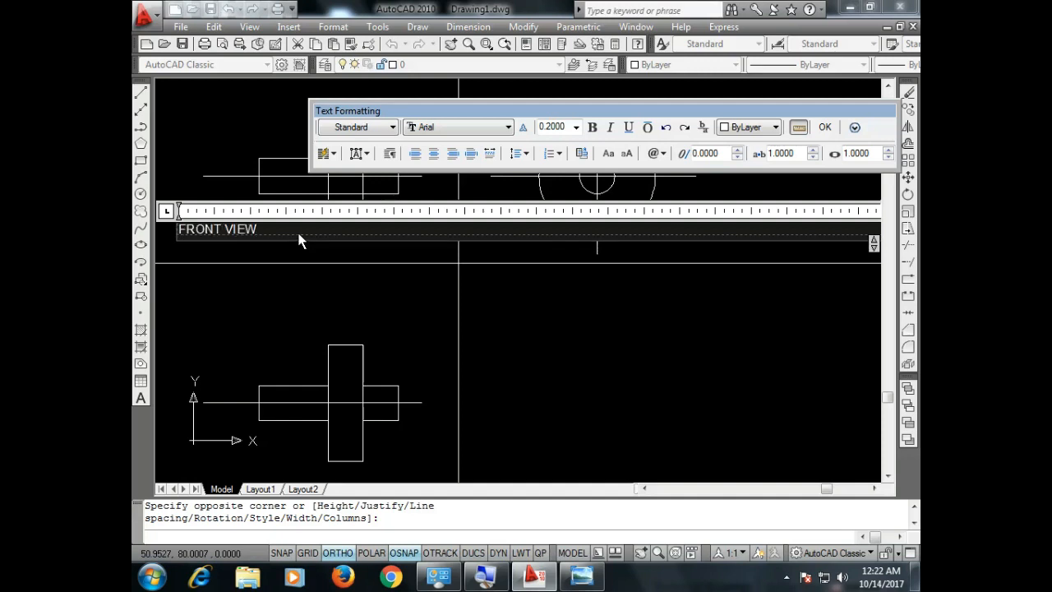
pyautogui.click(273, 308)
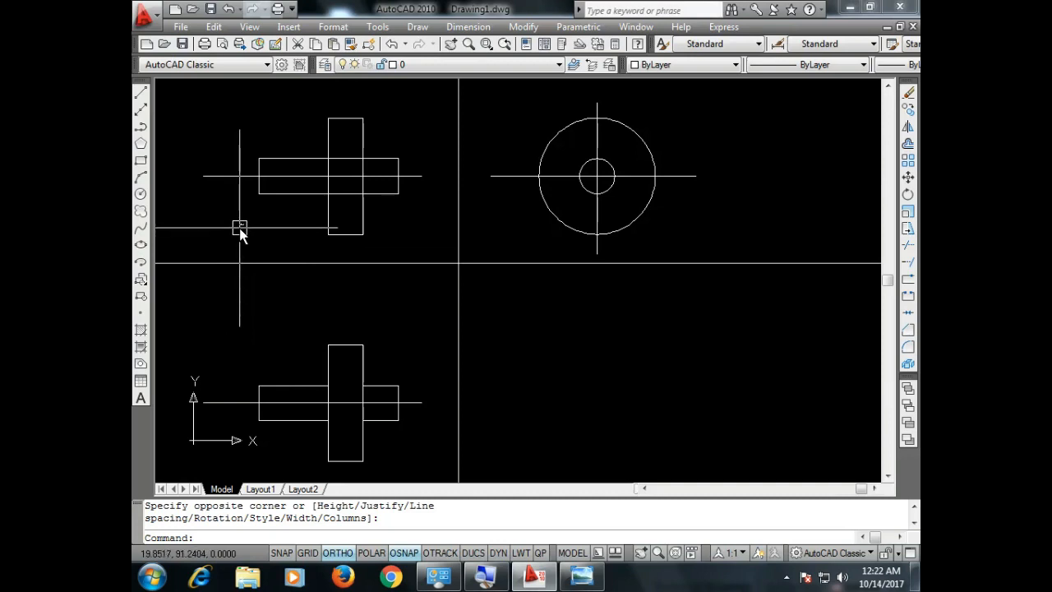
# Step: Set the text height of the FRONT VIEW label to 5
pyautogui.doubleClick(239, 228)
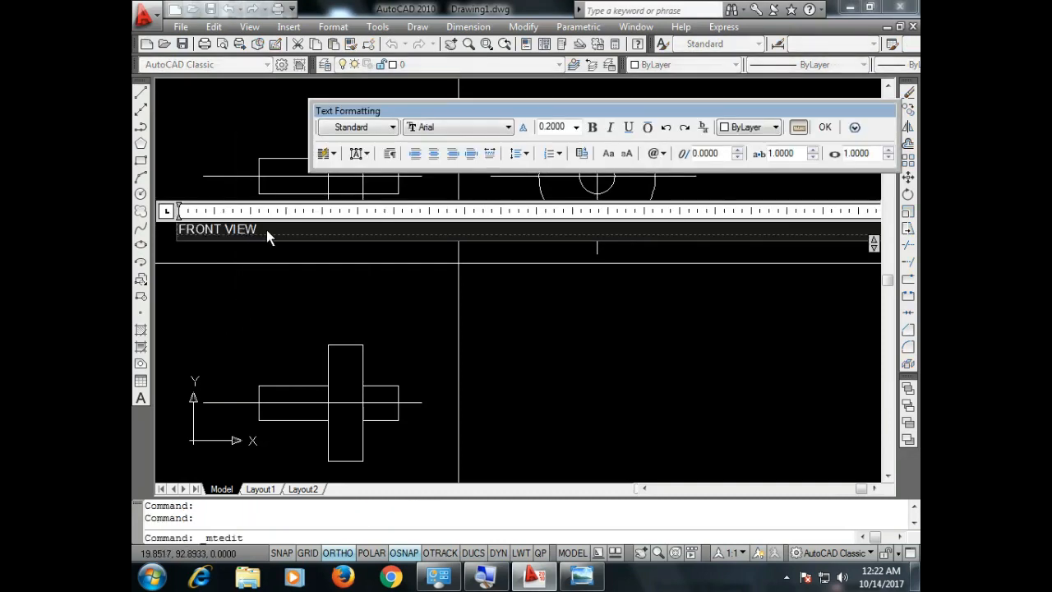
pyautogui.moveTo(267, 231); pyautogui.dragTo(152, 210)
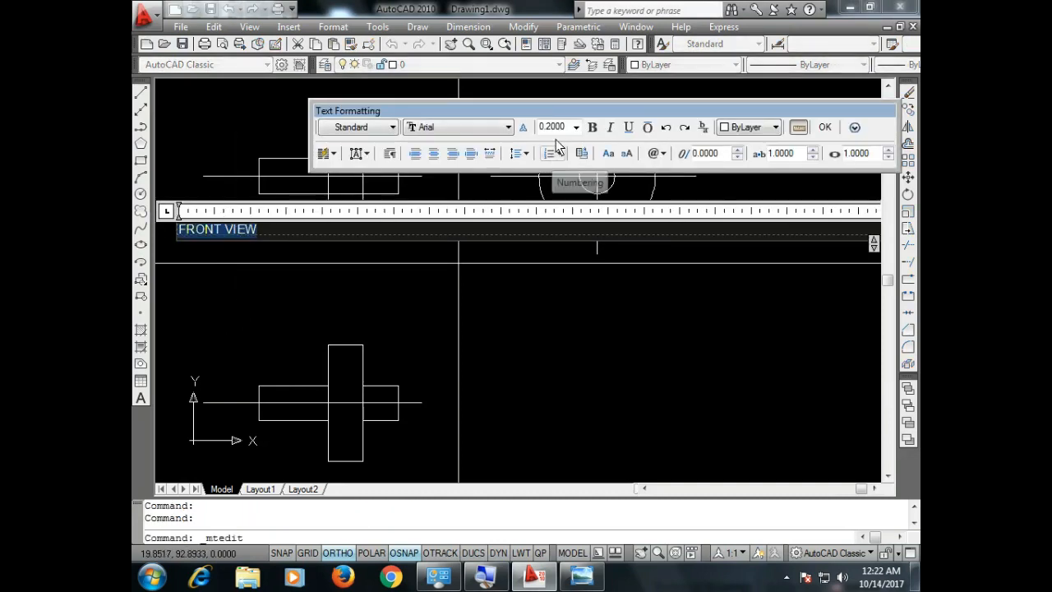
pyautogui.click(559, 127)
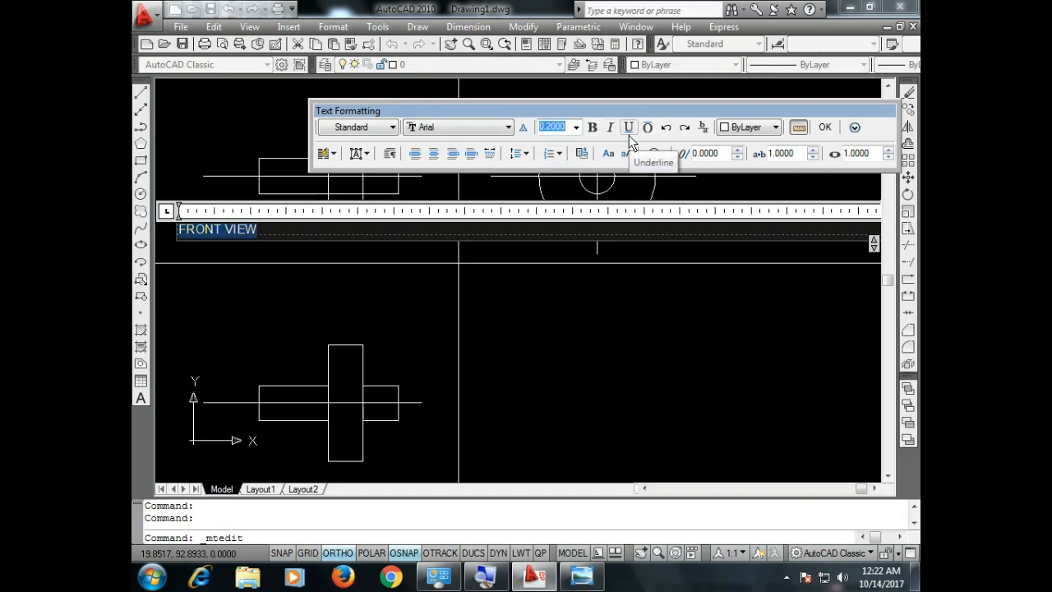
pyautogui.write('5')
pyautogui.press('Return')
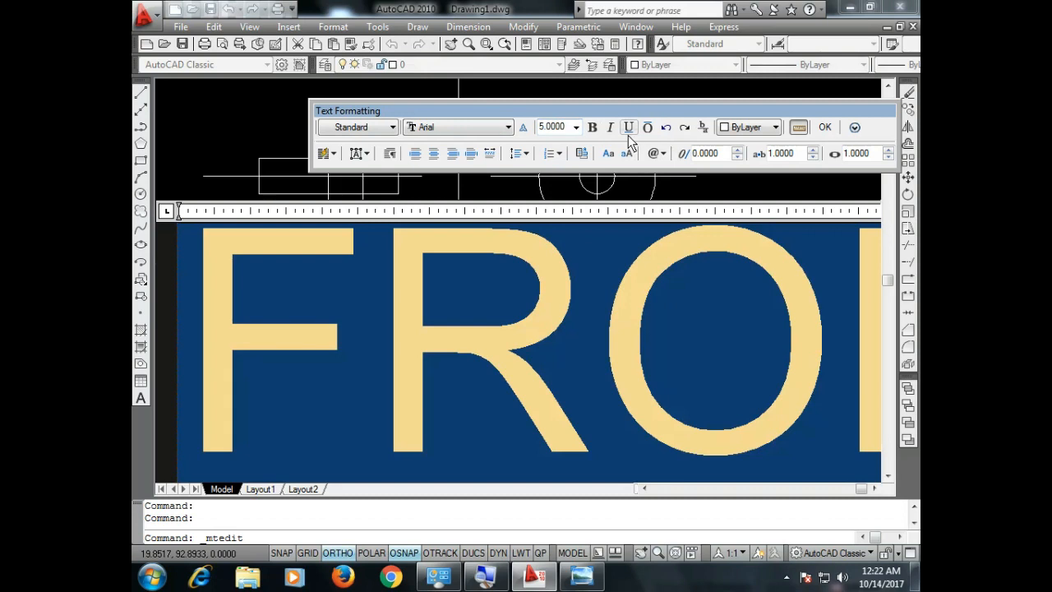
pyautogui.click(304, 103)
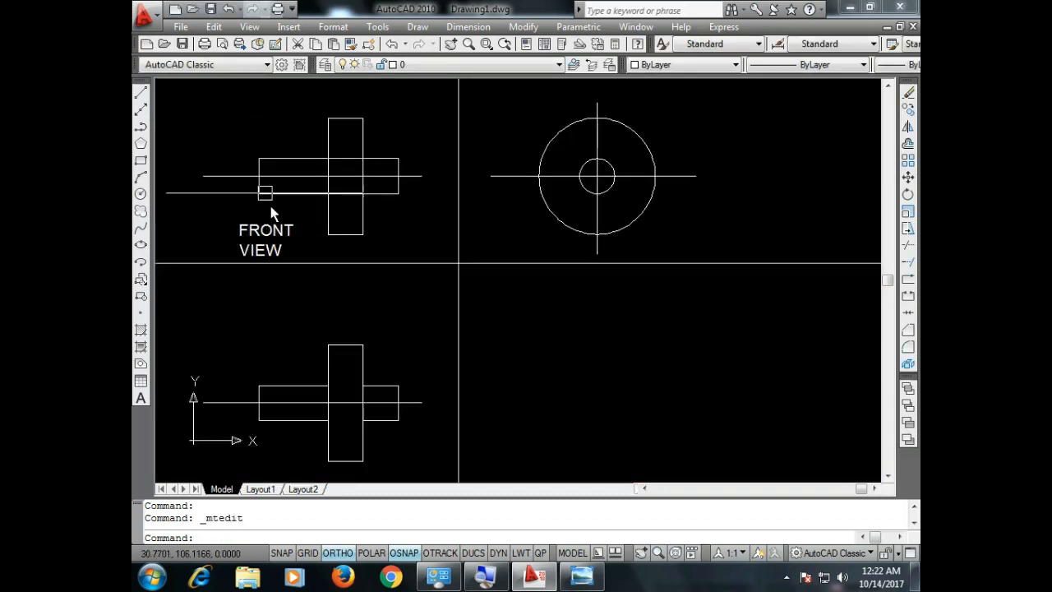
# Step: Widen the FRONT VIEW text box to the right so the label fits on a single line
pyautogui.click(278, 244)
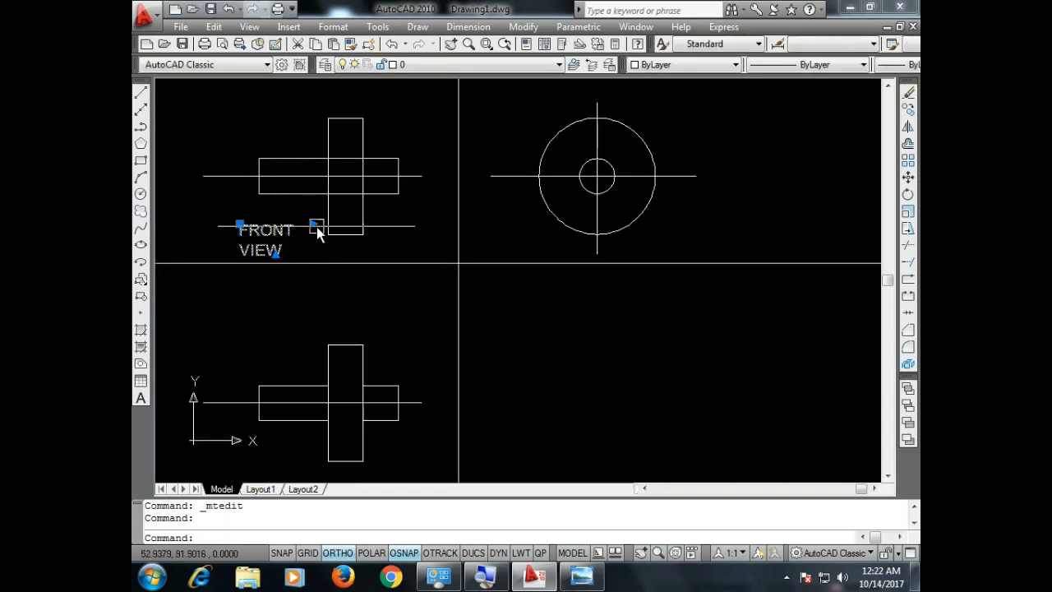
pyautogui.click(316, 226)
pyautogui.click(314, 224)
pyautogui.click(313, 223)
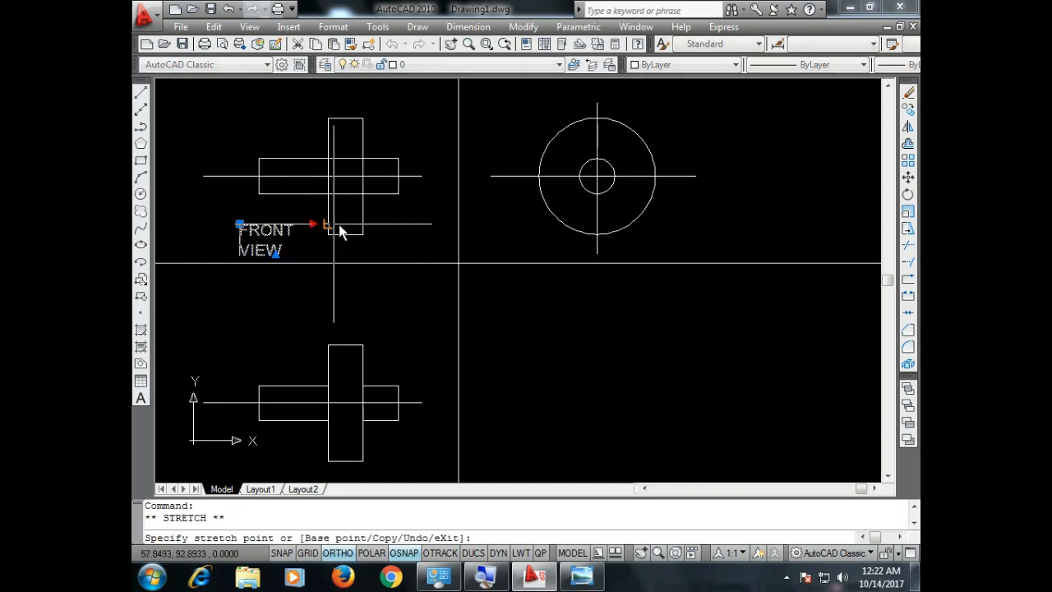
pyautogui.click(310, 230)
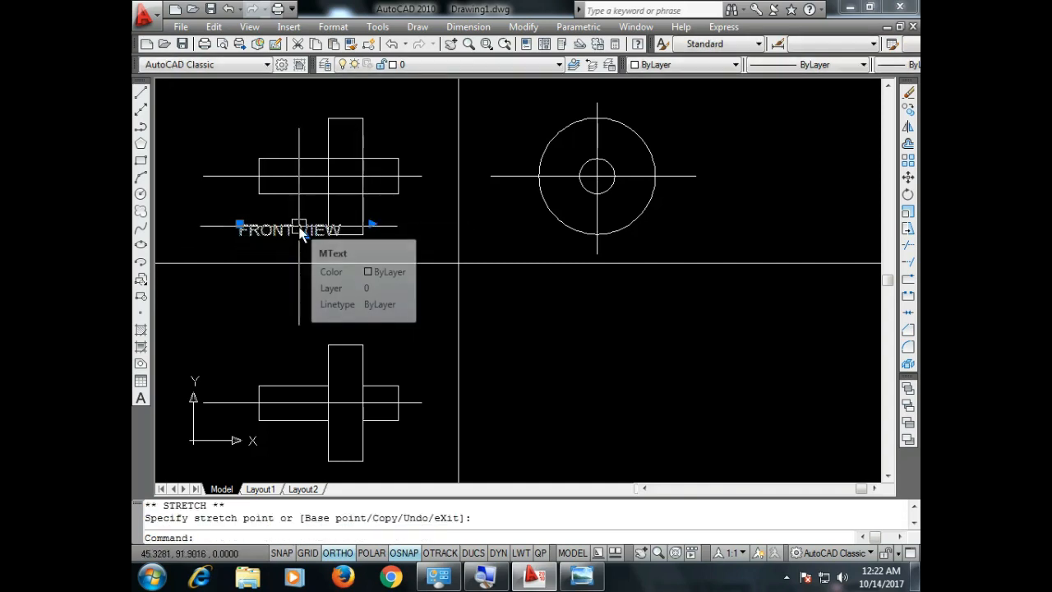
# Step: Move the FRONT VIEW label about 13 units straight left, clear of the flange
pyautogui.write('m')
pyautogui.press('Return')
pyautogui.click(234, 229)
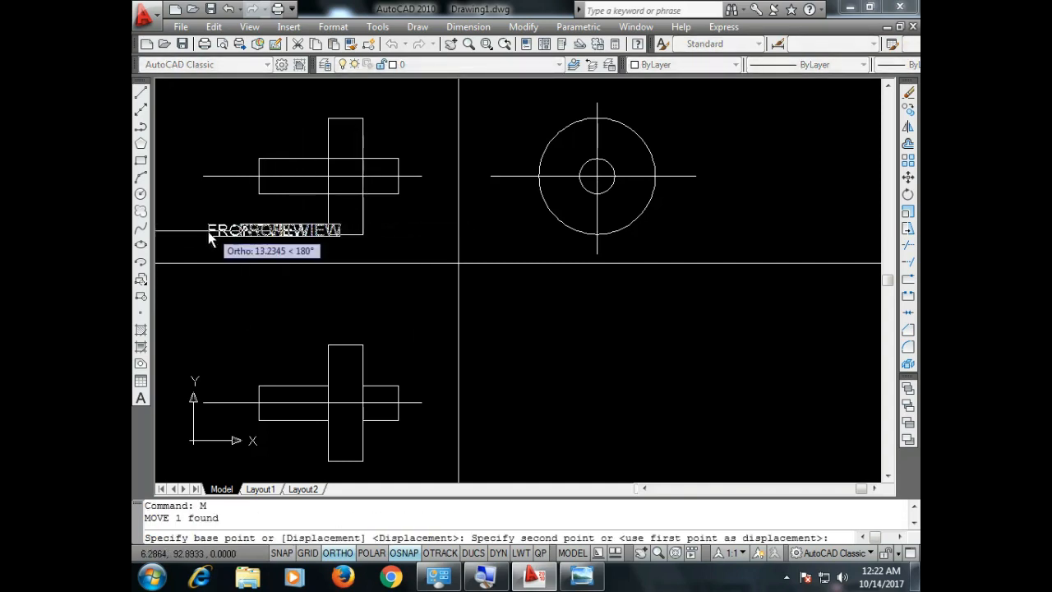
pyautogui.click(203, 229)
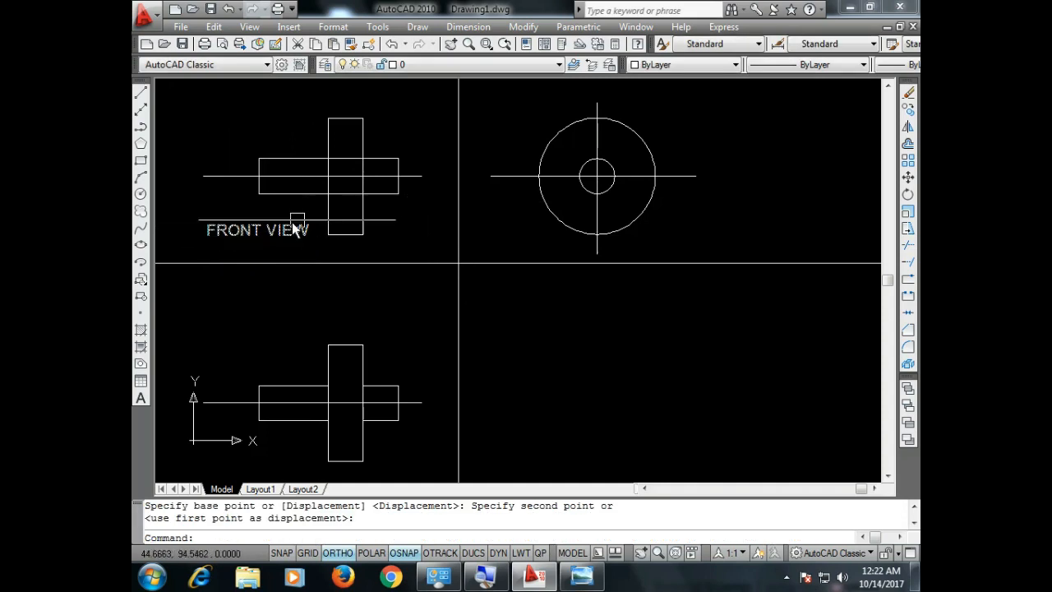
# Step: Copy the FRONT VIEW label straight right beside the circular side view and straight down below the top view's left shaft
pyautogui.click(268, 230)
pyautogui.write('co')
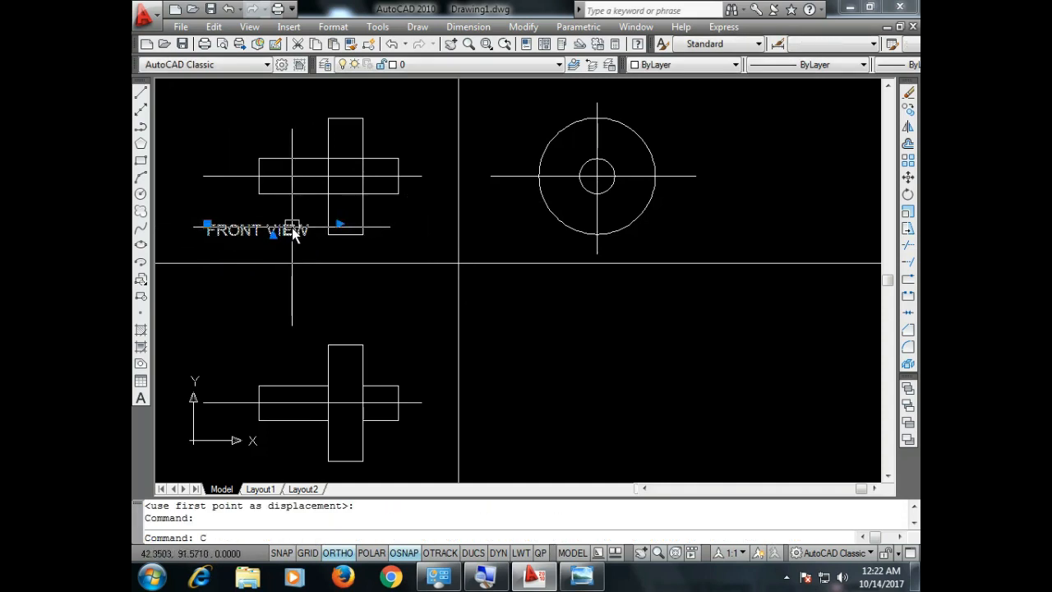
pyautogui.press('Return')
pyautogui.click(206, 224)
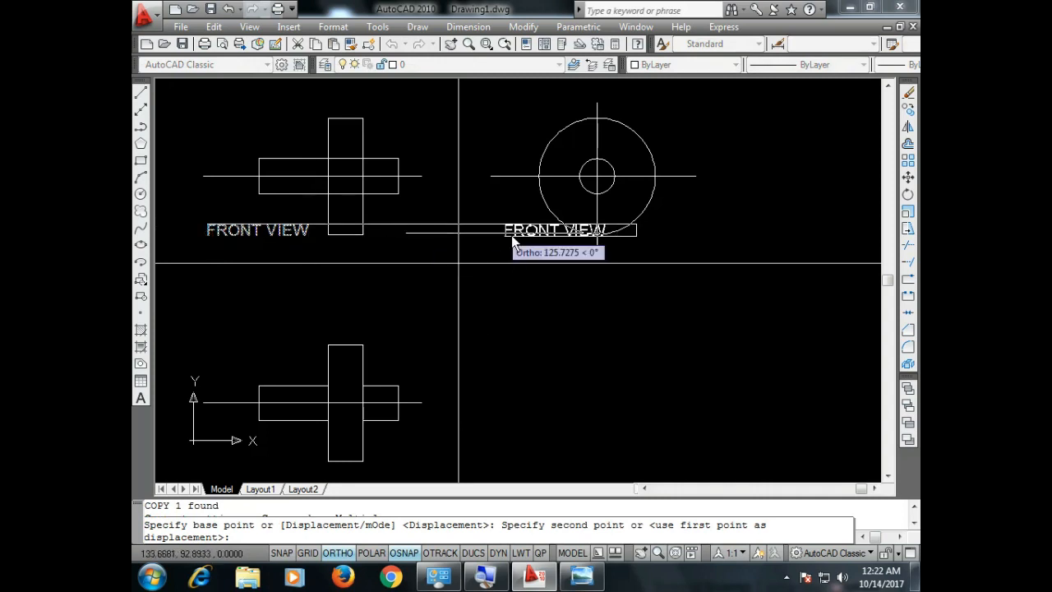
pyautogui.click(662, 237)
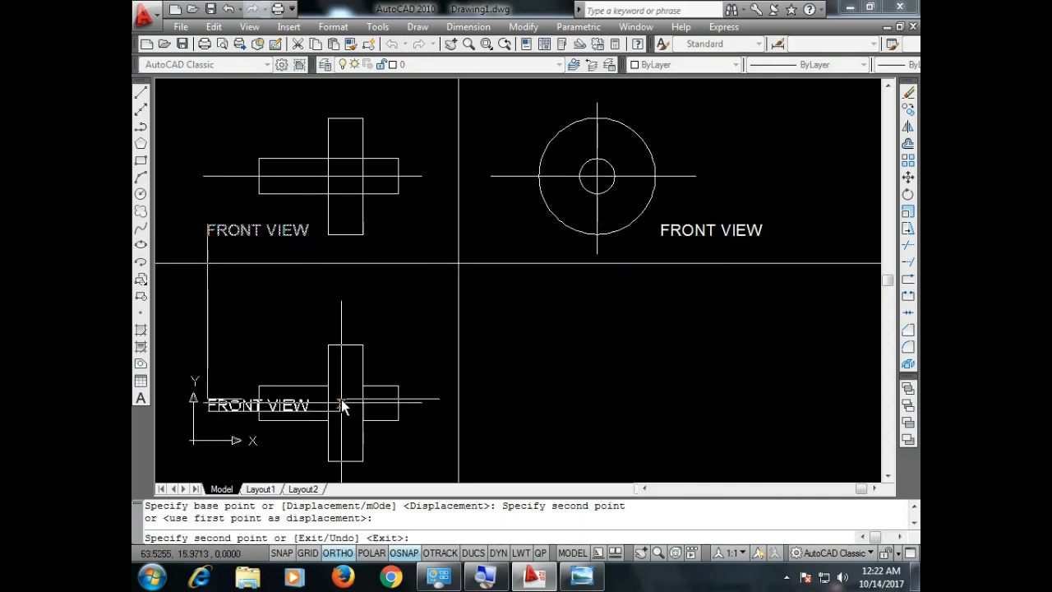
pyautogui.scroll(-2, 345, 294)
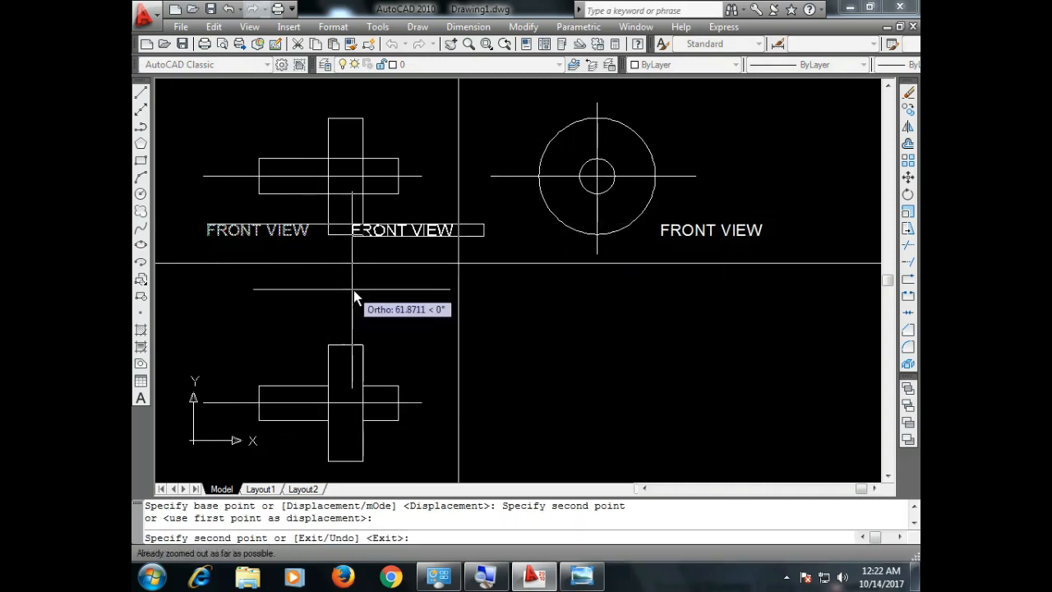
pyautogui.click(288, 457)
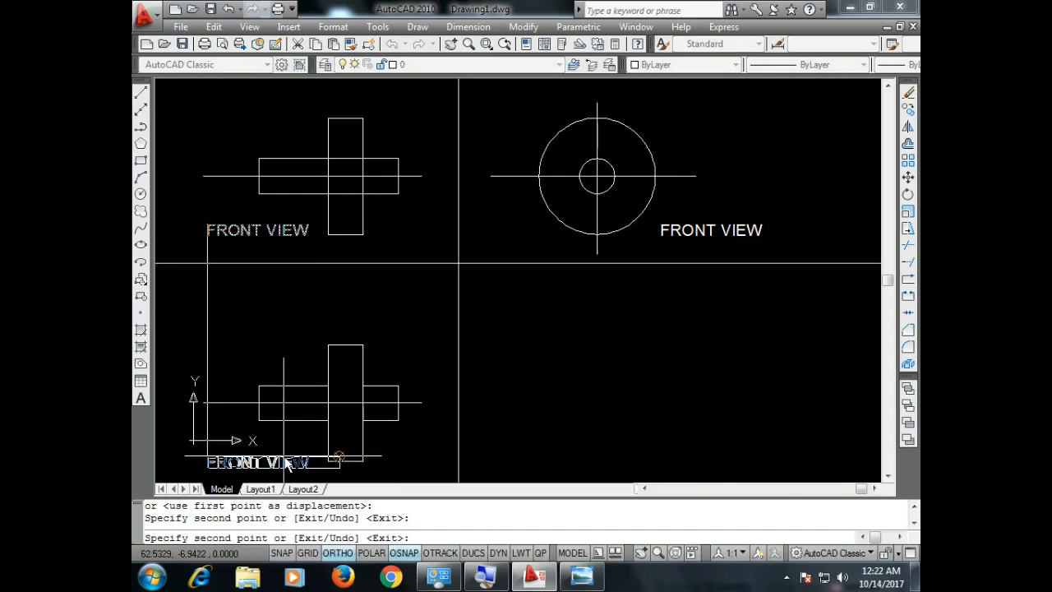
pyautogui.press('Escape')
# Step: Change the label copy below the top view to read TOP VIEW
pyautogui.doubleClick(282, 462)
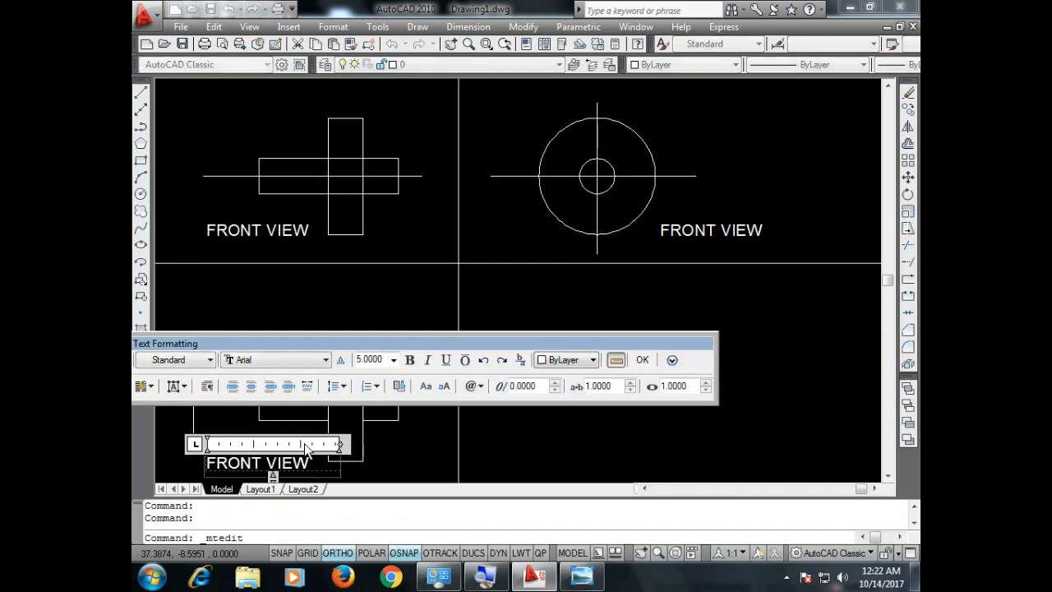
pyautogui.press('Delete')
pyautogui.press('Delete')
pyautogui.press('Delete')
pyautogui.press('Delete')
pyautogui.press('Delete')
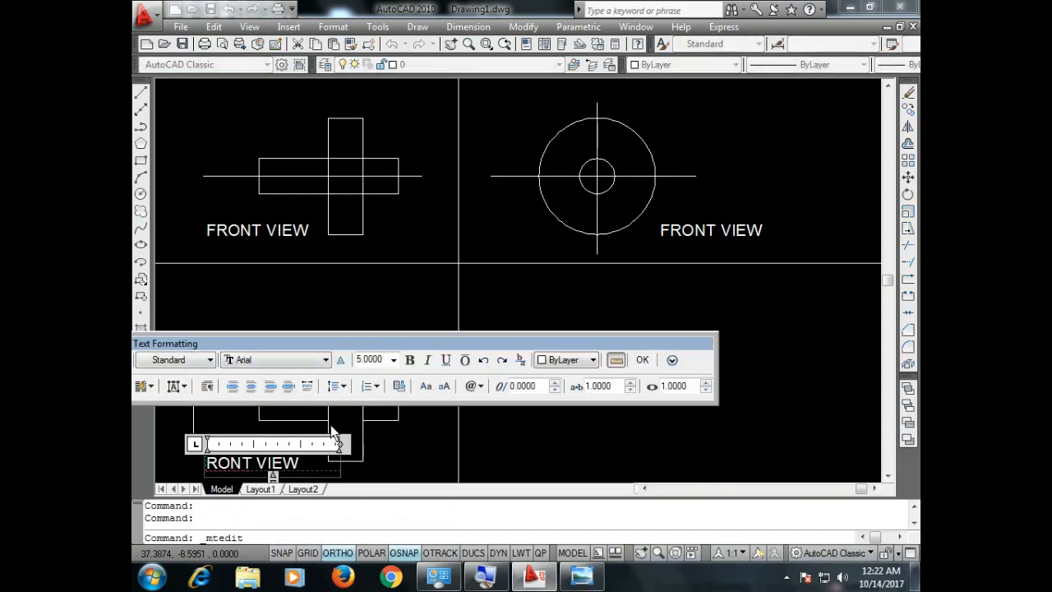
pyautogui.write('TOP')
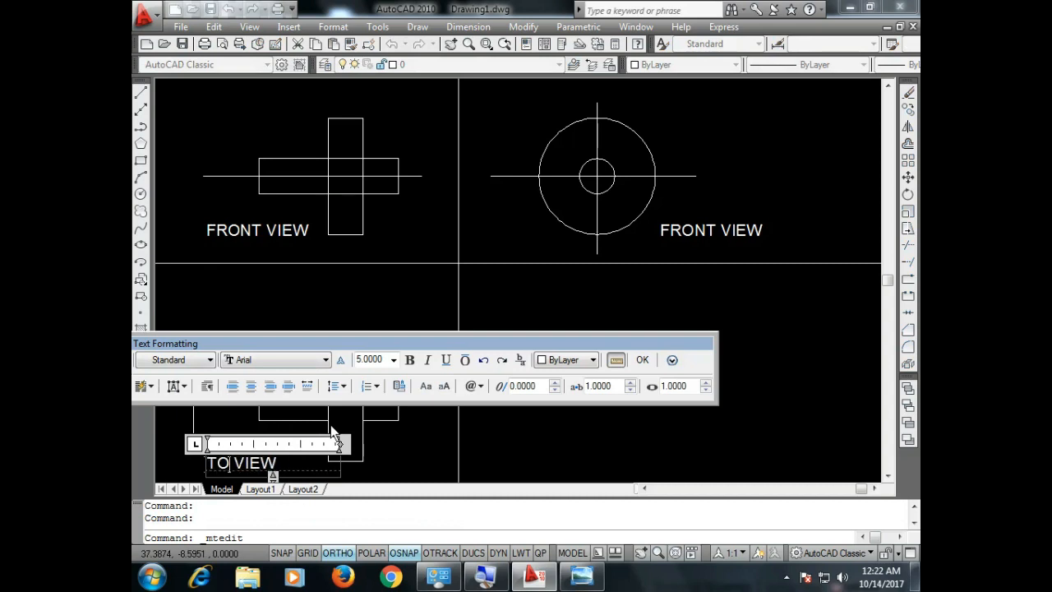
pyautogui.click(702, 253)
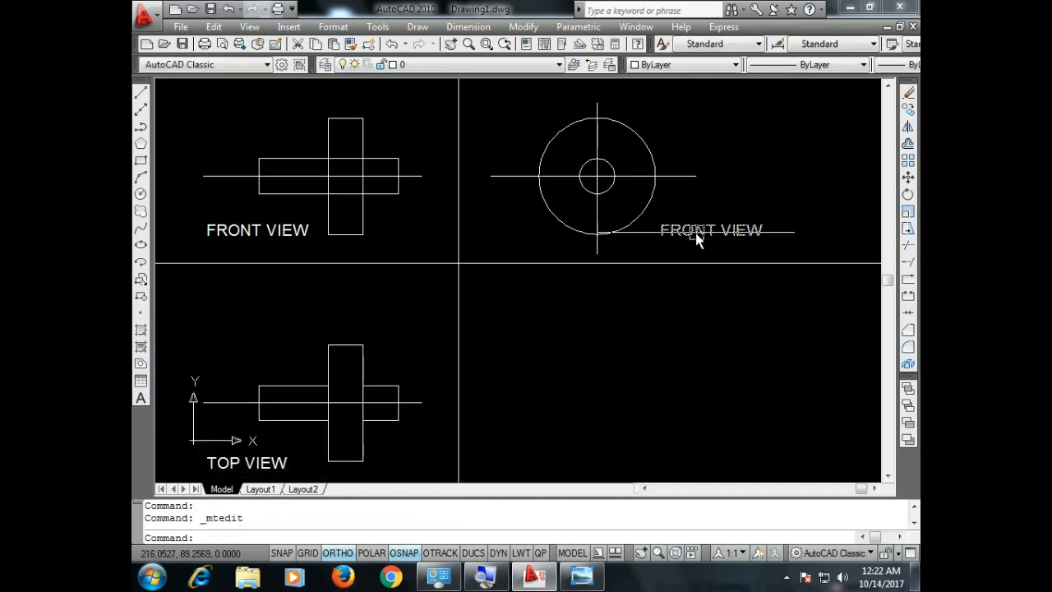
# Step: Change the label copy beside the circular view to read SIDE VIEW
pyautogui.doubleClick(710, 231)
pyautogui.moveTo(716, 236); pyautogui.dragTo(662, 239)
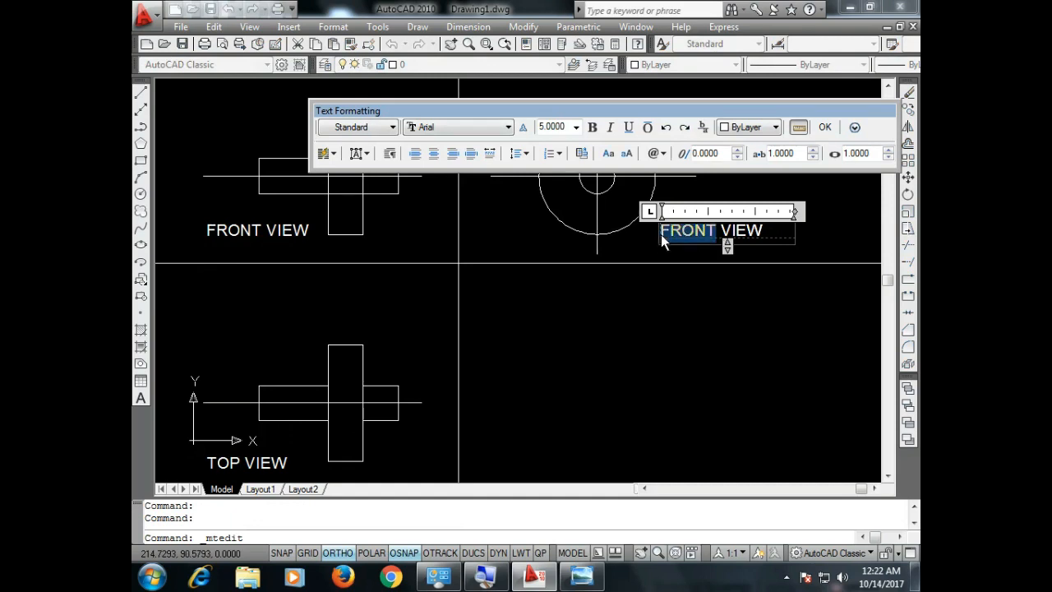
pyautogui.write('SIDE')
pyautogui.click(651, 326)
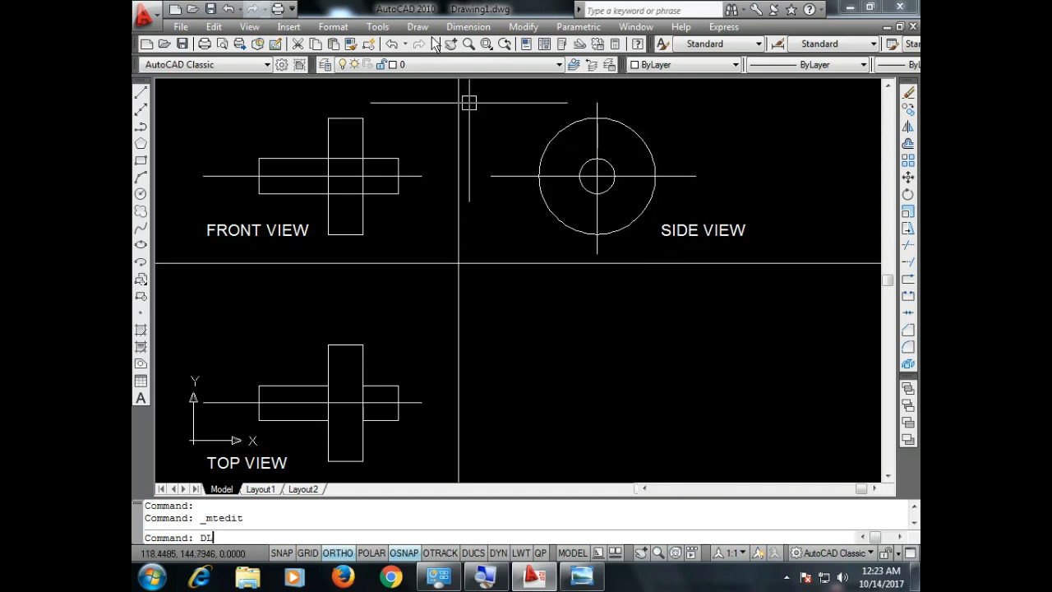
# Step: Add a horizontal linear dimension to the front view's left shaft length, placed just above the flange
pyautogui.write('DLI')
pyautogui.press('Return')
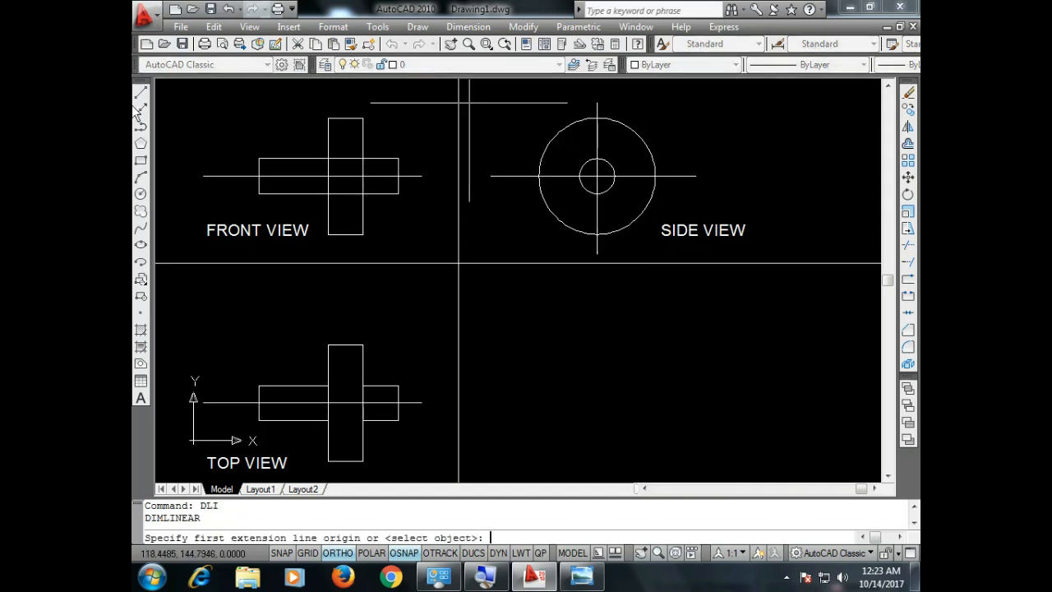
pyautogui.click(259, 158)
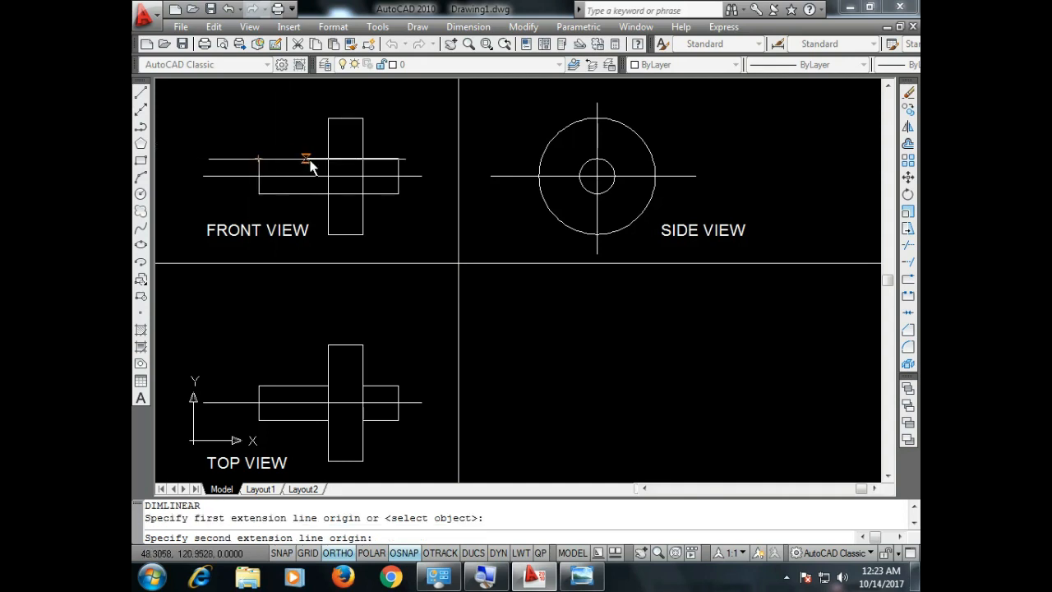
pyautogui.click(328, 158)
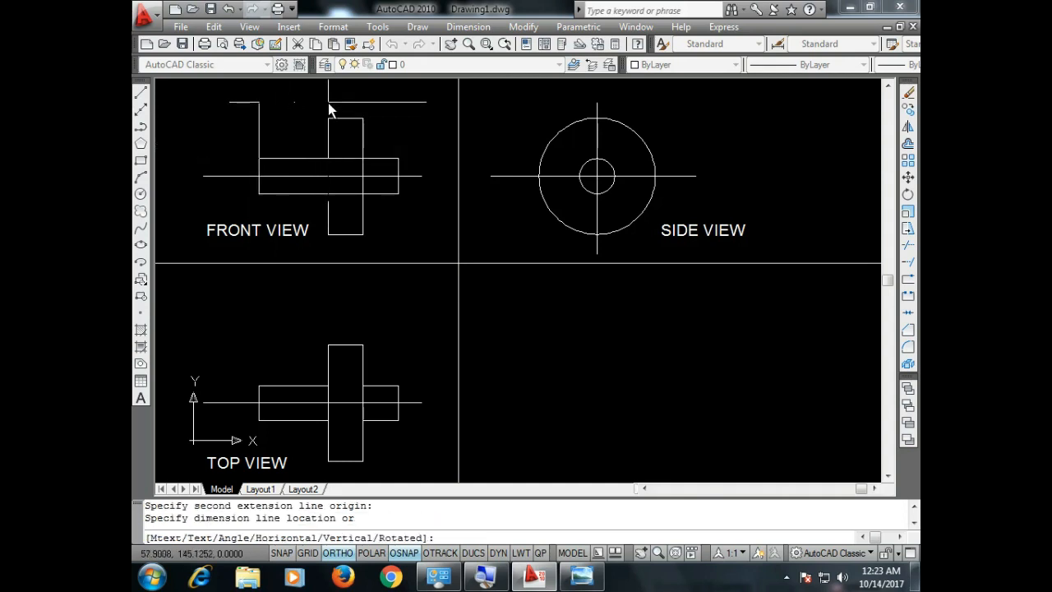
pyautogui.click(325, 90)
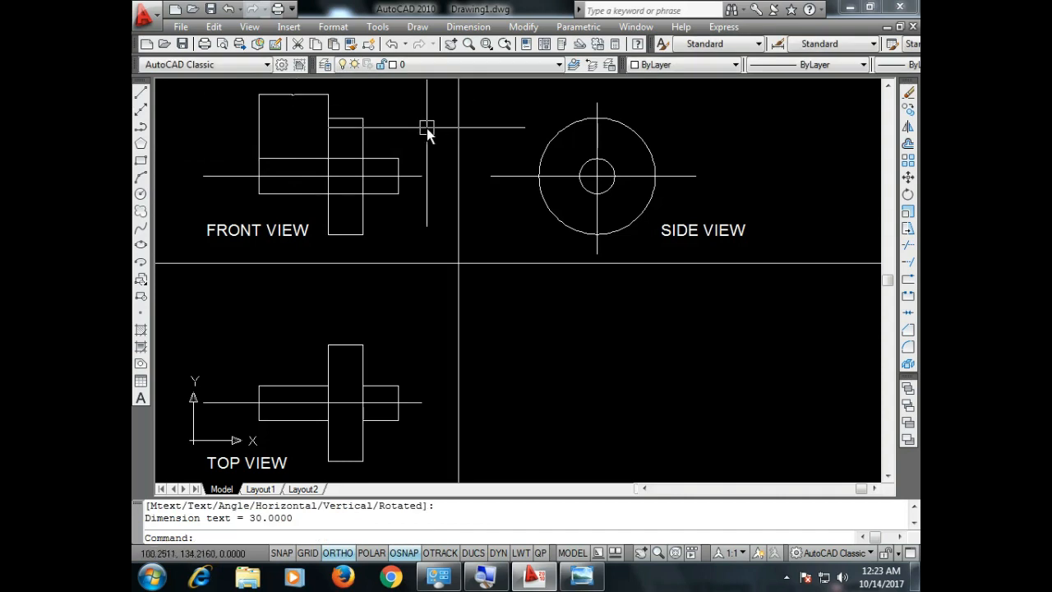
# Step: Modify the Standard dimension style with a larger text height and an arrow size of 3
pyautogui.write('d')
pyautogui.press('Return')
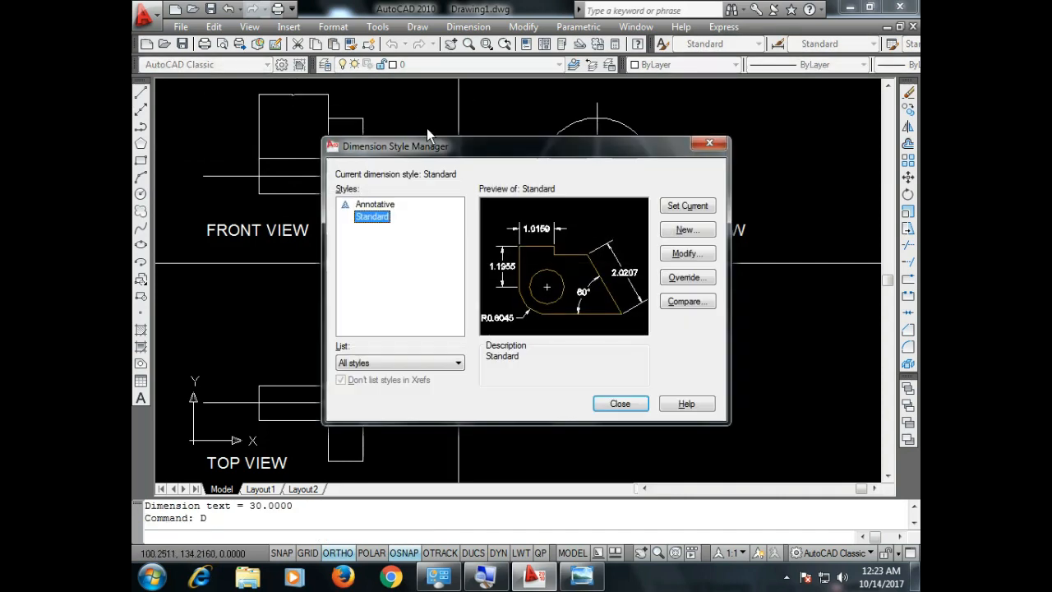
pyautogui.click(687, 254)
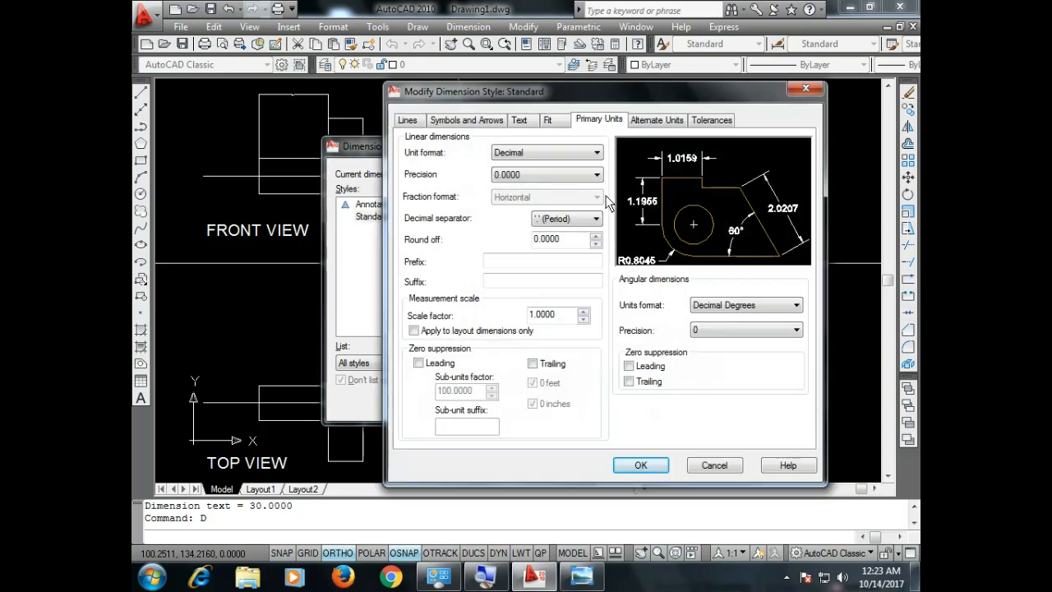
pyautogui.click(520, 122)
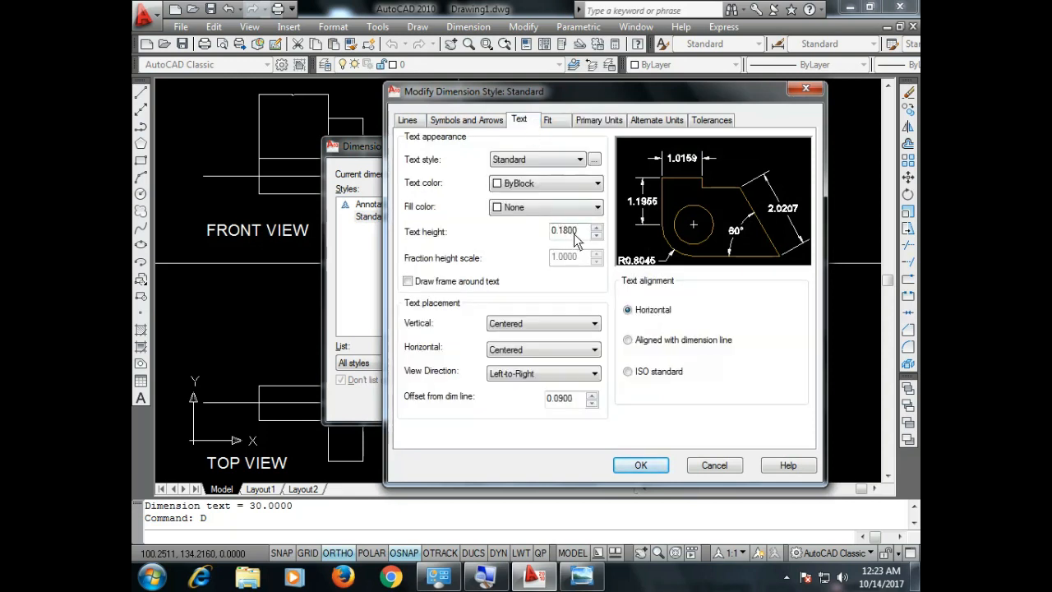
pyautogui.moveTo(575, 234); pyautogui.dragTo(522, 222)
pyautogui.write('5')
pyautogui.moveTo(564, 232); pyautogui.dragTo(533, 225)
pyautogui.click(475, 123)
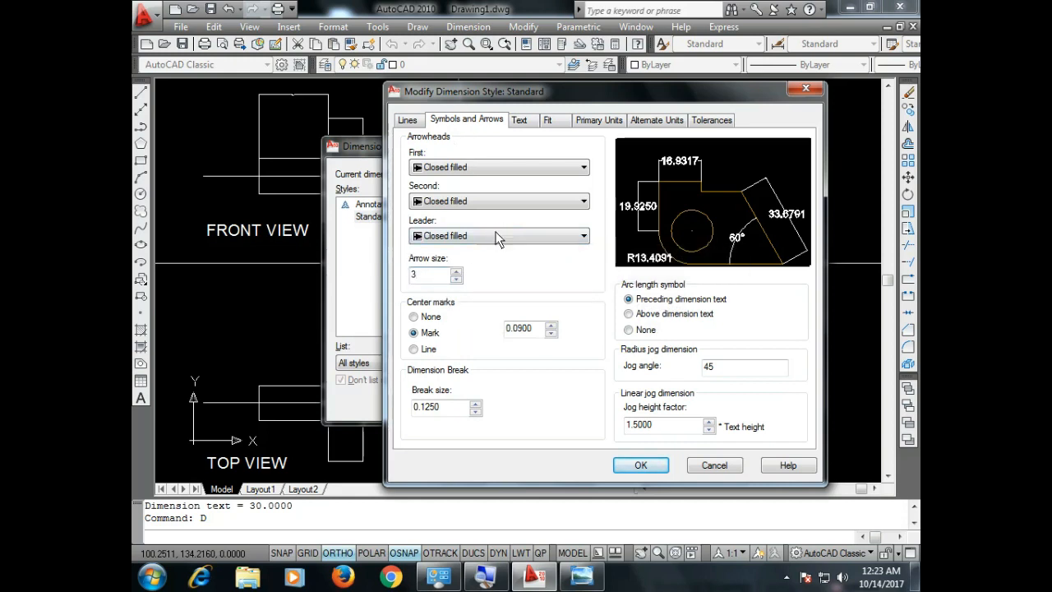
pyautogui.click(649, 468)
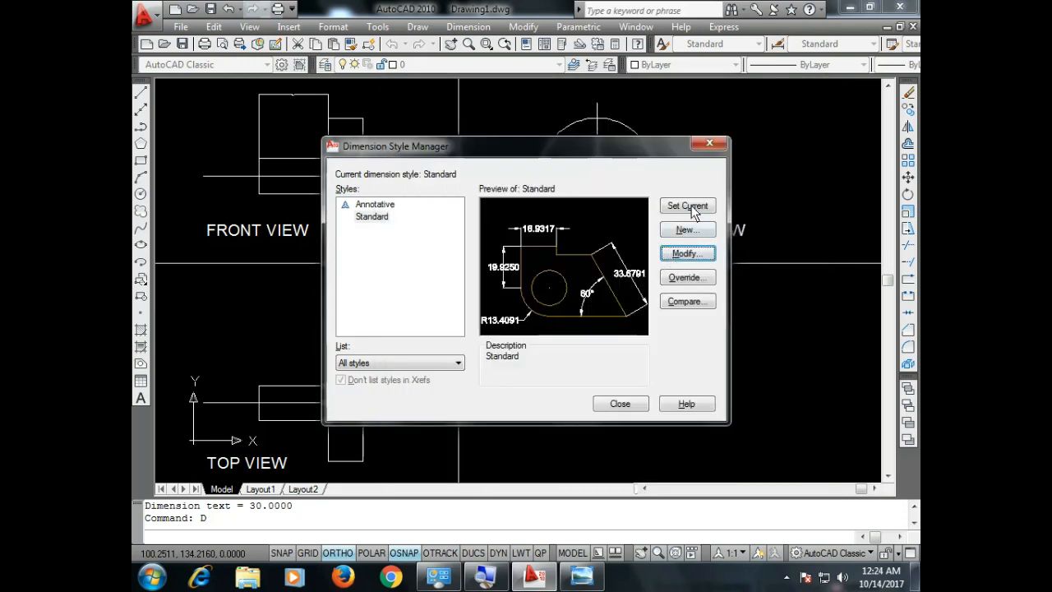
pyautogui.click(621, 401)
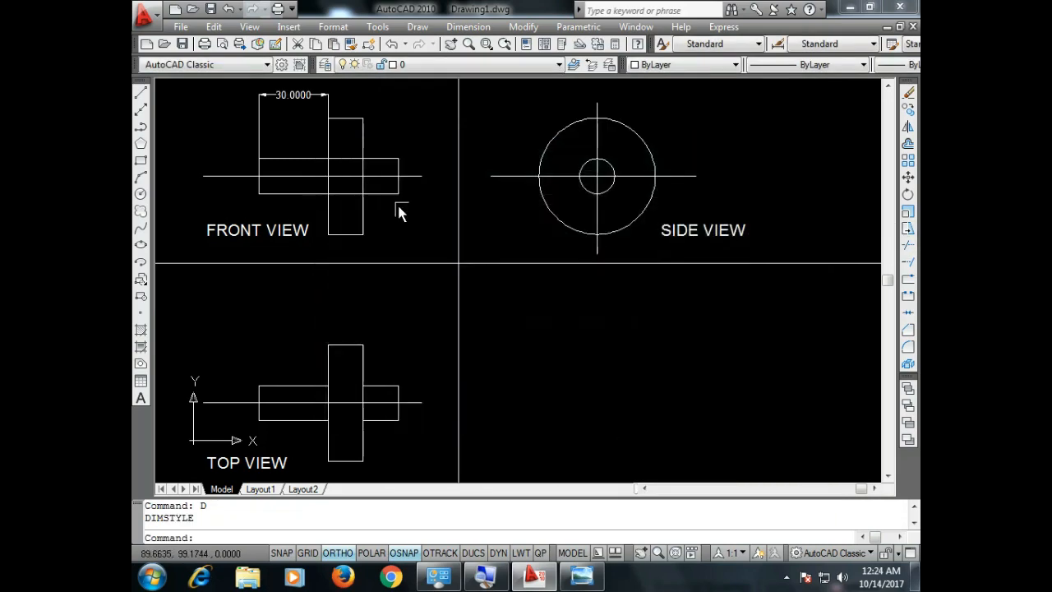
# Step: Set the linear precision of the Standard dimension style's primary units to 0.00
pyautogui.scroll(2, 286, 90)
pyautogui.click(289, 101)
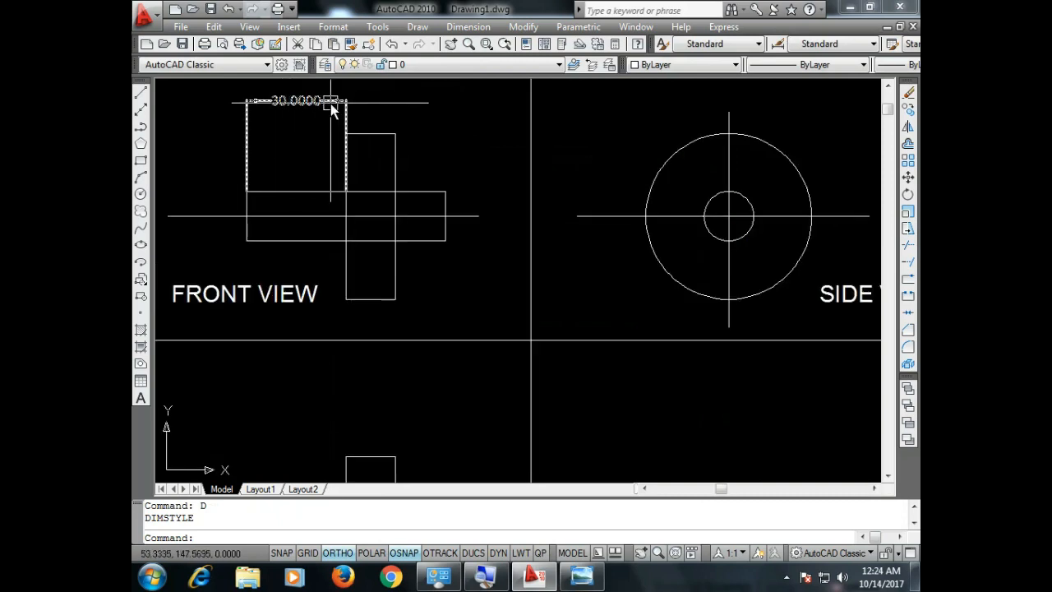
pyautogui.press('Escape')
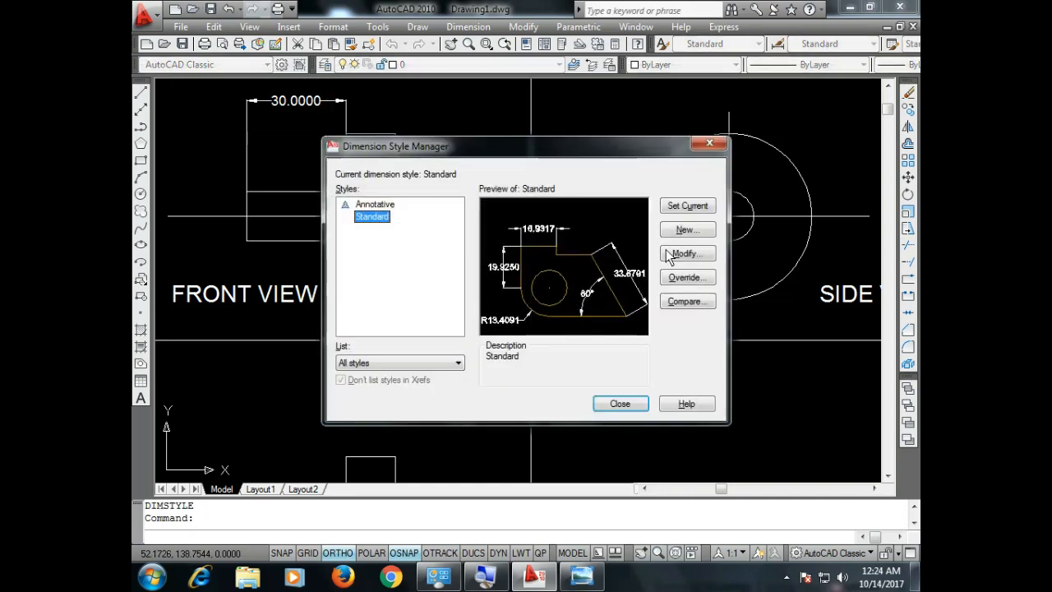
pyautogui.click(704, 257)
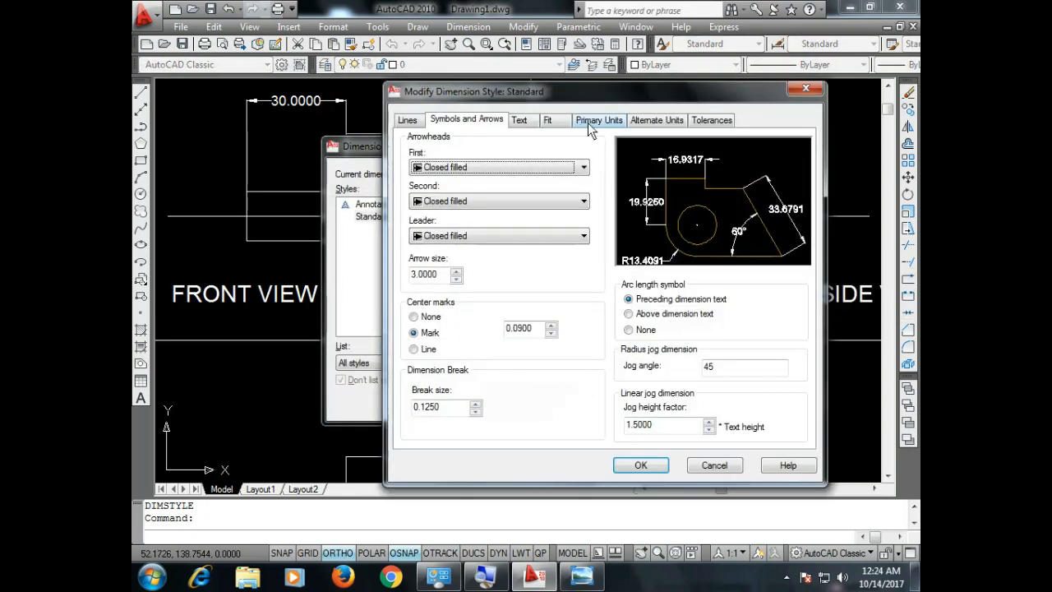
pyautogui.click(598, 120)
pyautogui.click(534, 175)
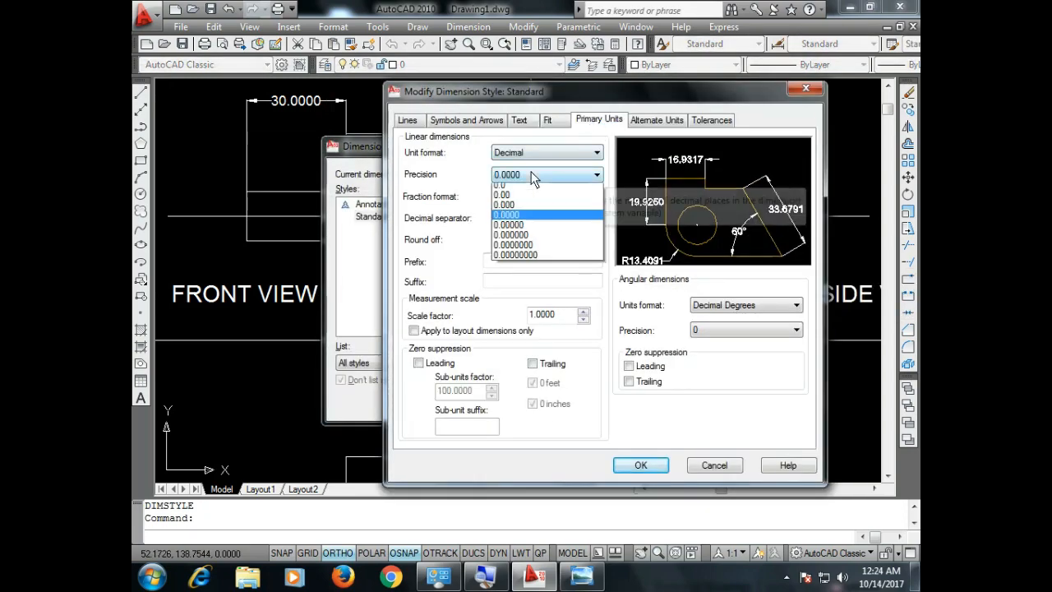
pyautogui.click(510, 209)
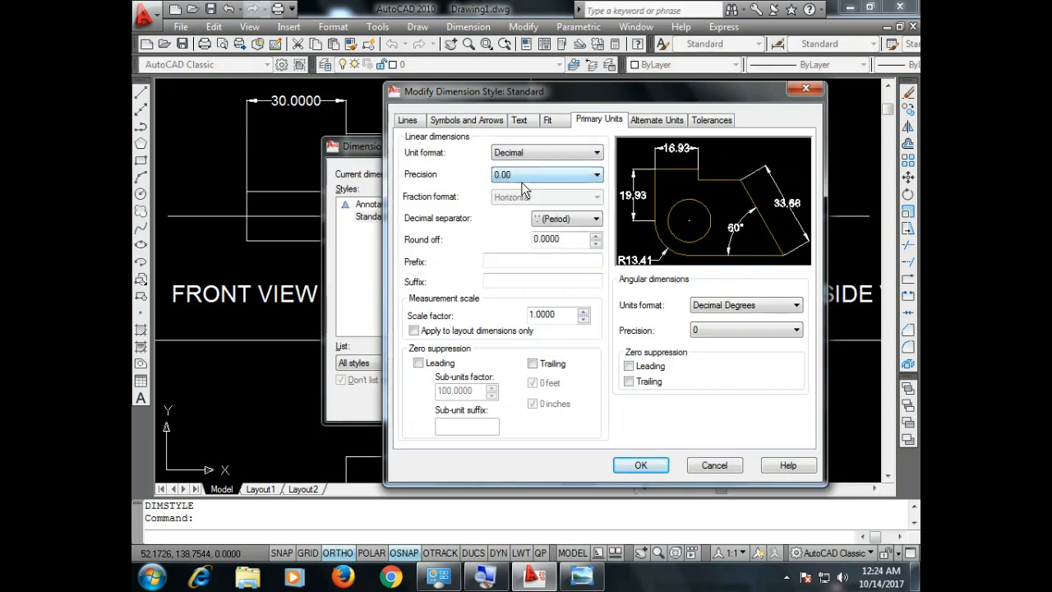
pyautogui.click(640, 465)
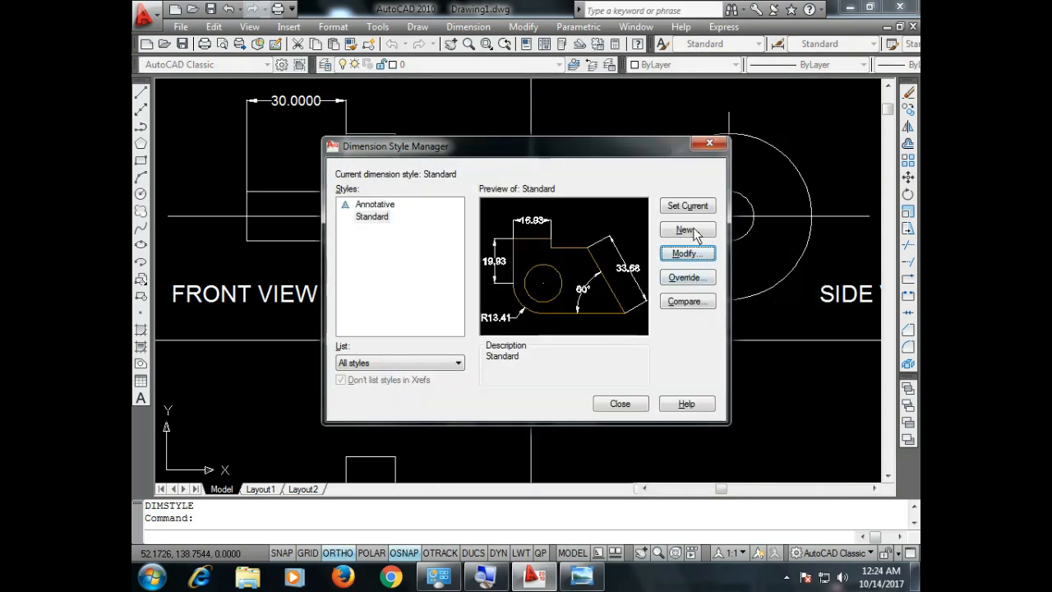
pyautogui.click(639, 401)
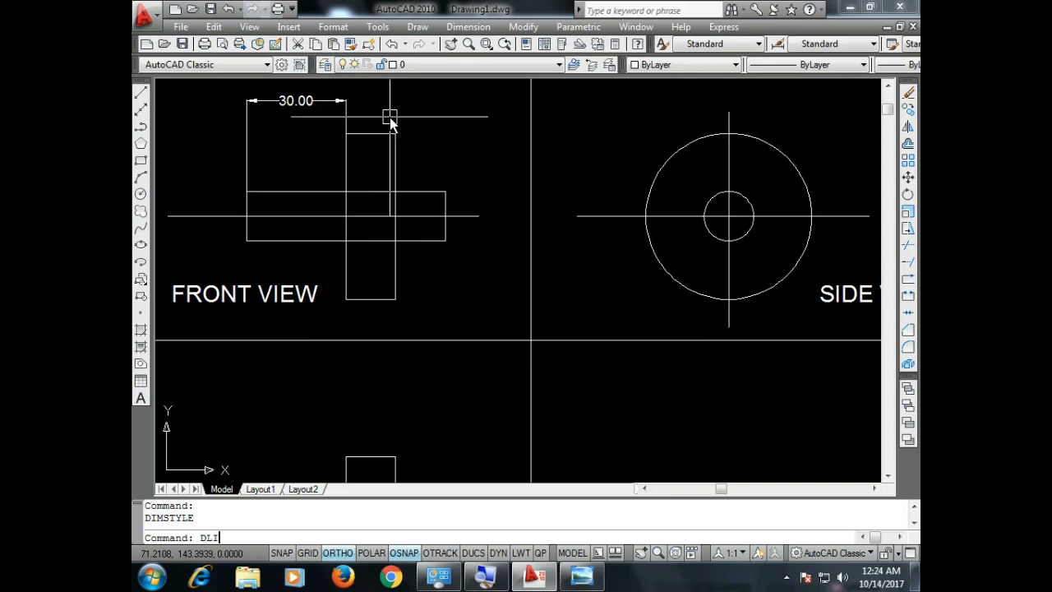
# Step: Add a horizontal linear dimension to the flange width in the front view, placed in line with the left shaft dimension
pyautogui.press('Return')
pyautogui.click(346, 132)
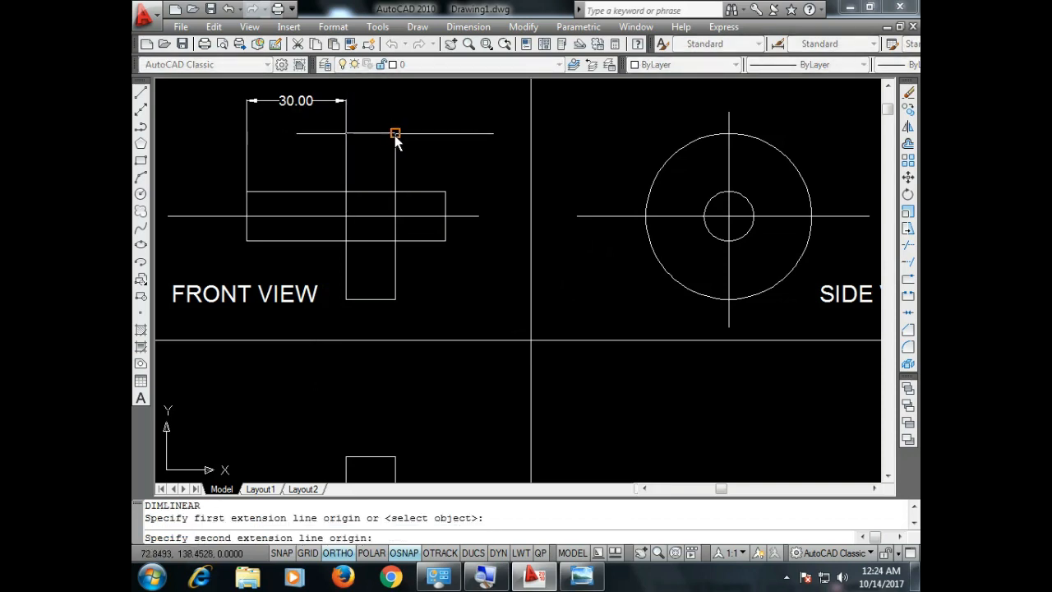
pyautogui.click(395, 132)
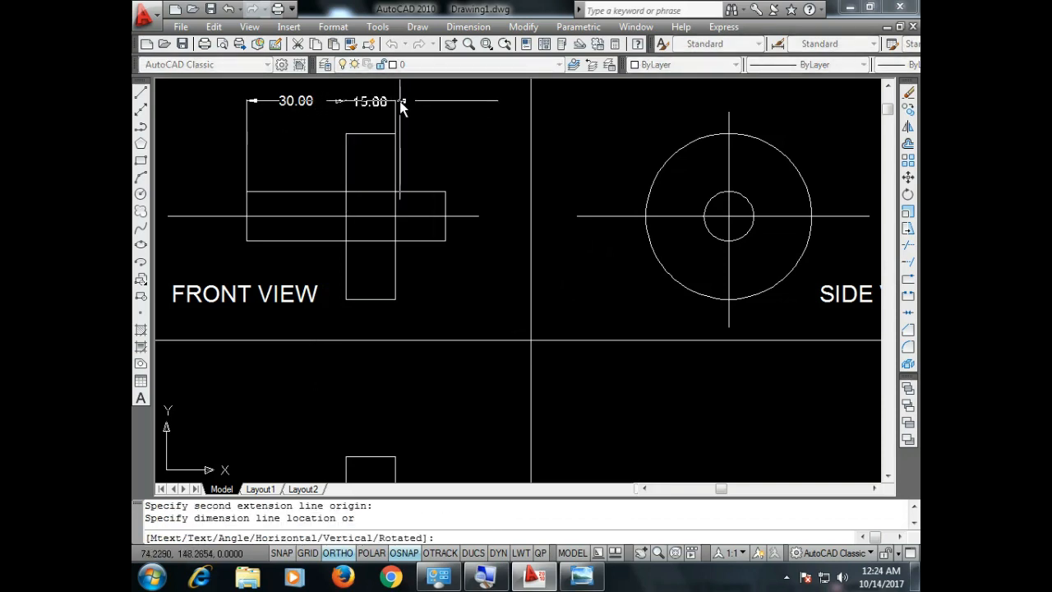
pyautogui.click(401, 105)
# Step: Add a horizontal linear dimension to the front view's right shaft length, placed level with the flange's top edge
pyautogui.press('Return')
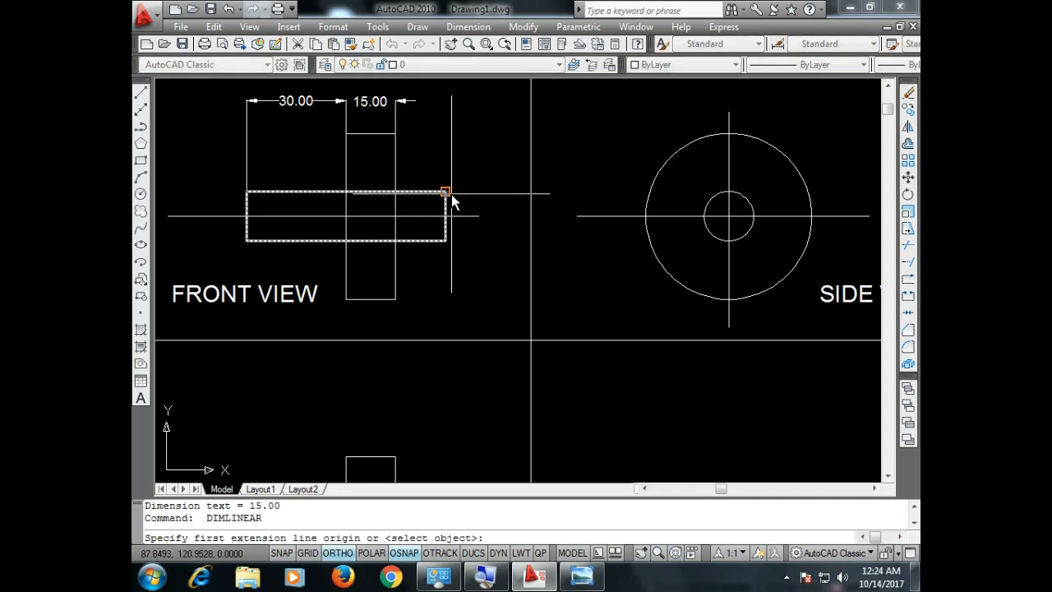
pyautogui.click(445, 192)
pyautogui.click(395, 191)
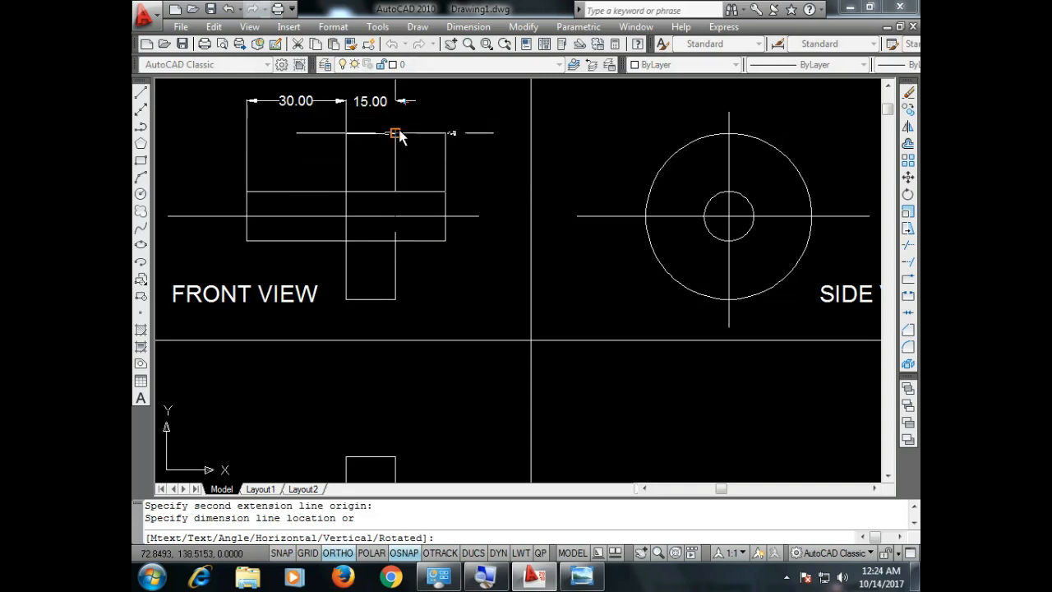
pyautogui.click(396, 133)
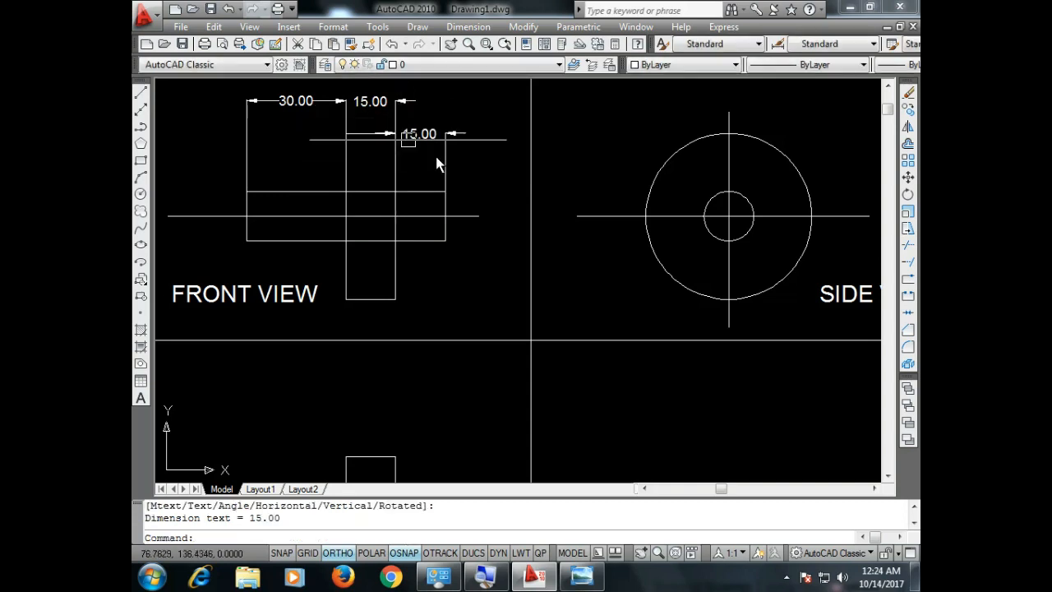
# Step: Add a radius dimension to the side view's outer circle, placed outside it at the upper left
pyautogui.click(660, 248)
pyautogui.press('Delete')
pyautogui.click(467, 26)
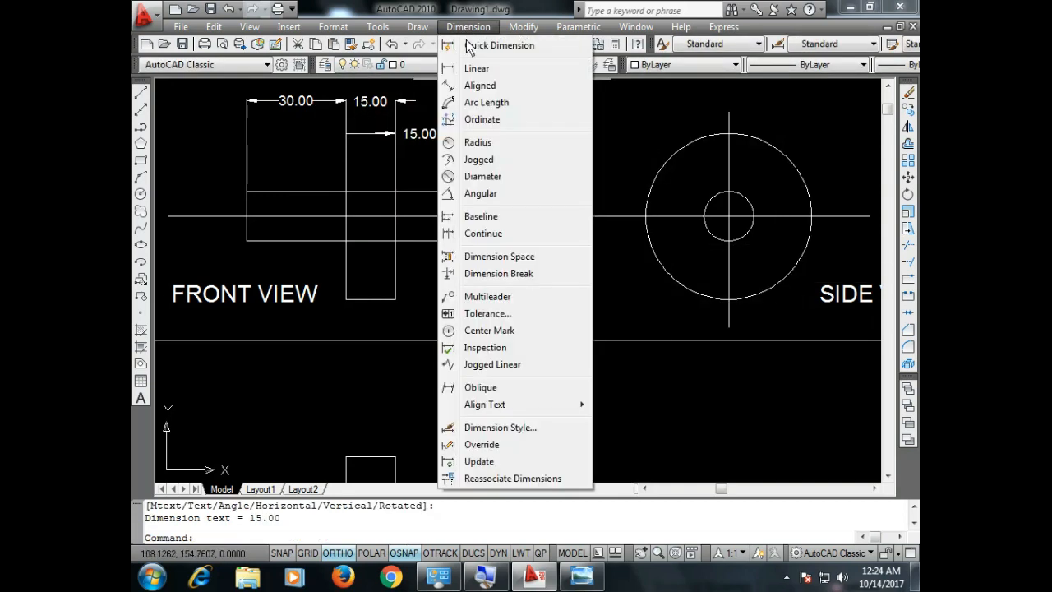
pyautogui.click(479, 141)
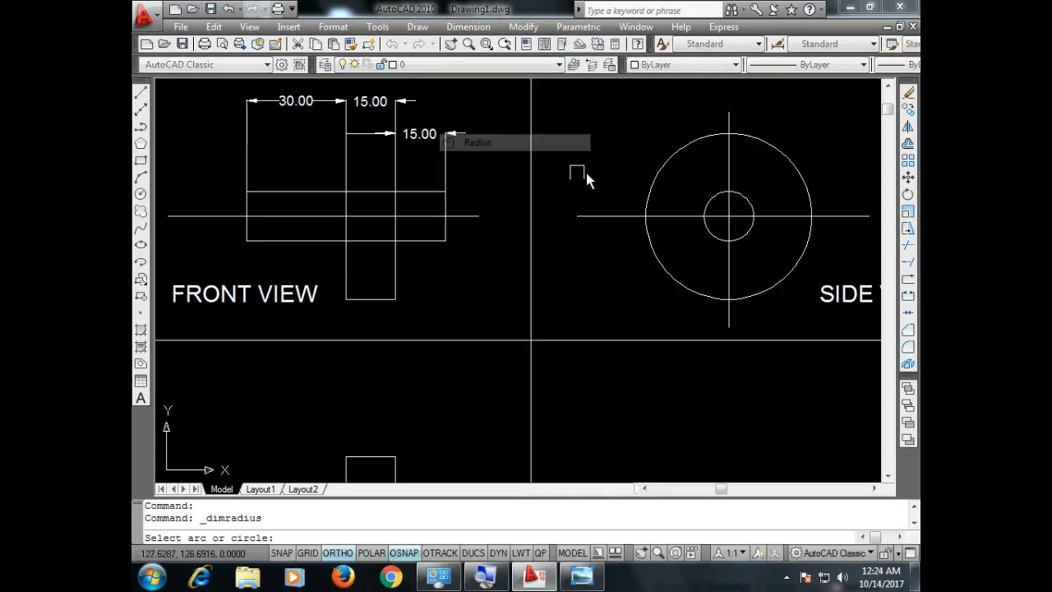
pyautogui.click(656, 178)
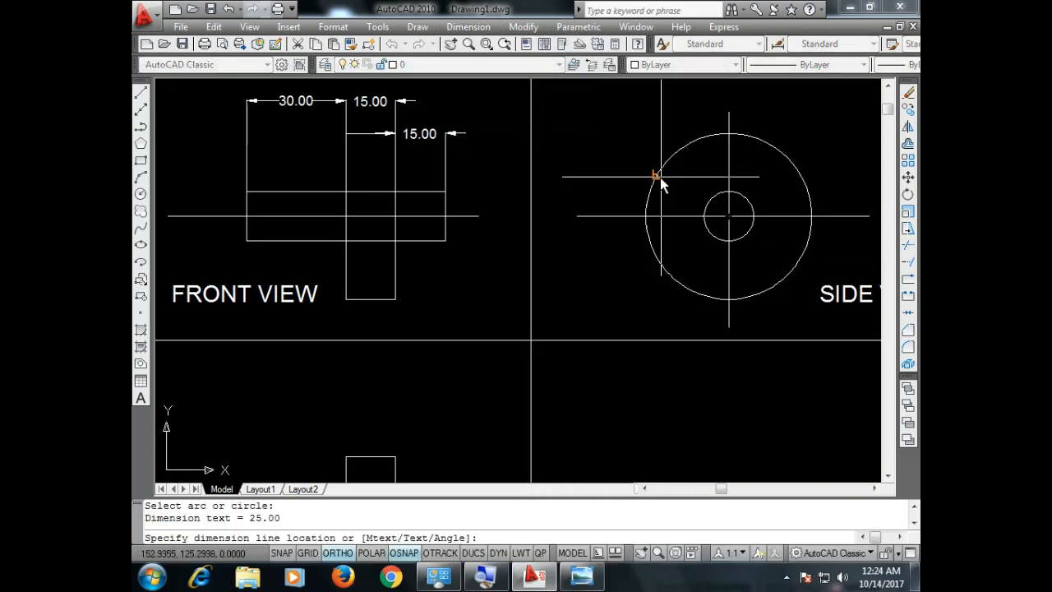
pyautogui.click(638, 140)
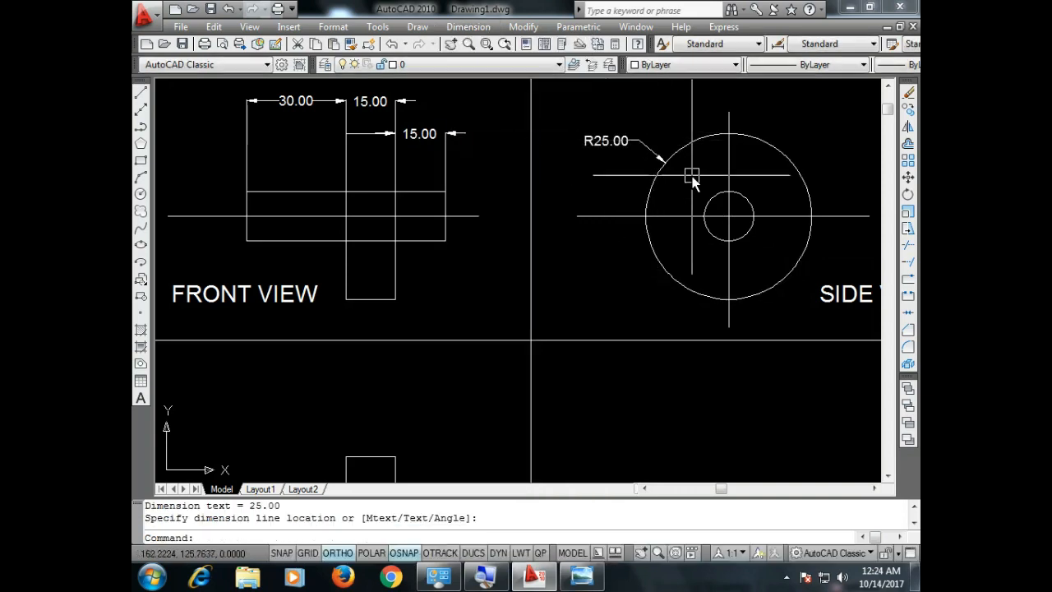
# Step: Add a radius dimension to the side view's inner circle, placed outside the outer circle at the upper right
pyautogui.press('Return')
pyautogui.click(716, 208)
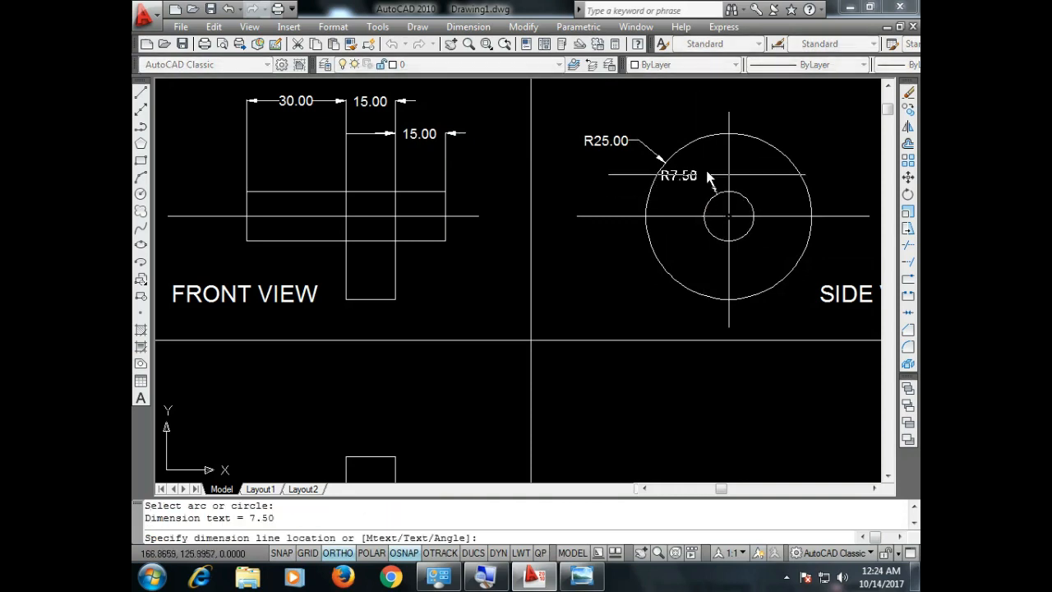
pyautogui.click(806, 139)
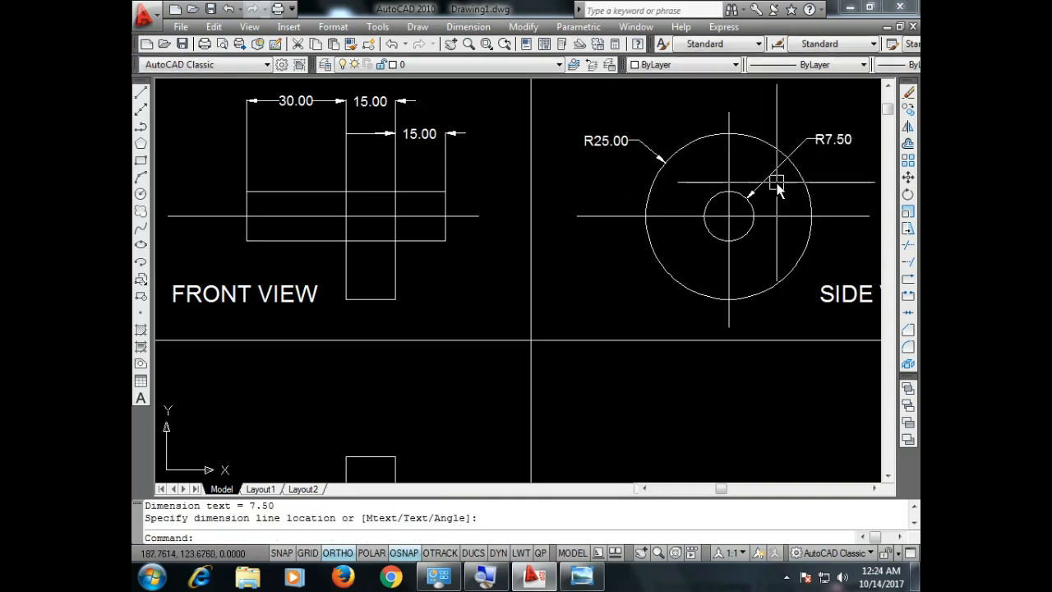
# Step: Replace the outer circle's radius dimension with a diameter dimension placed outside the circle at the upper left
pyautogui.click(663, 156)
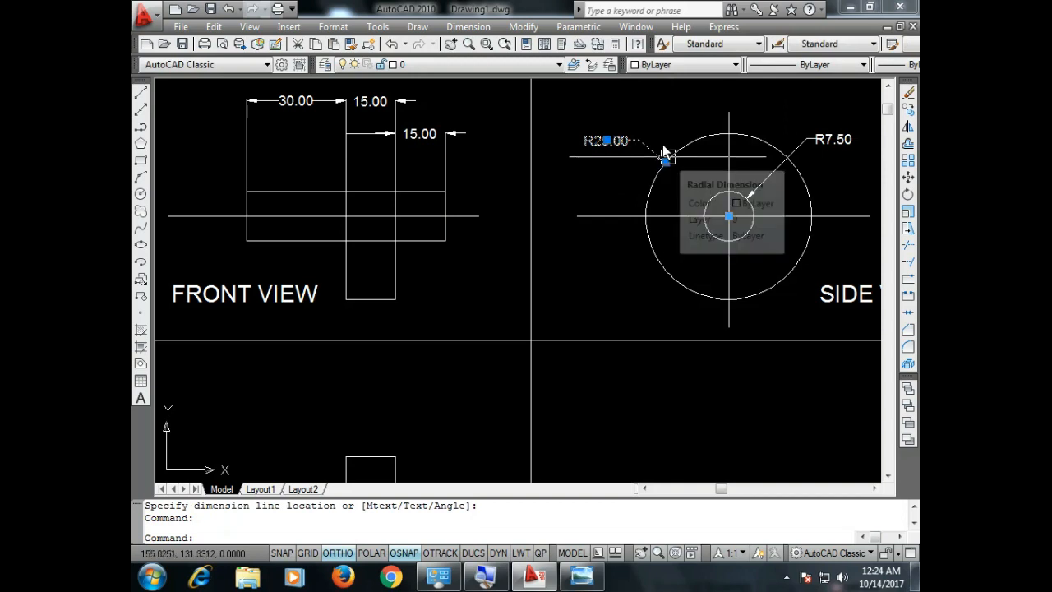
pyautogui.press('Delete')
pyautogui.click(467, 27)
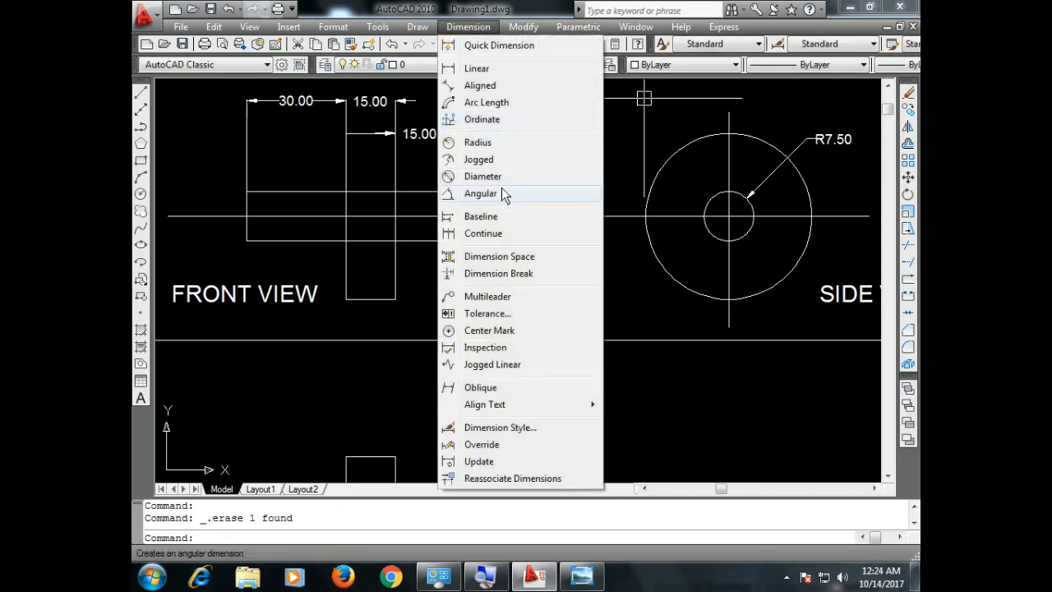
pyautogui.click(501, 179)
pyautogui.click(660, 182)
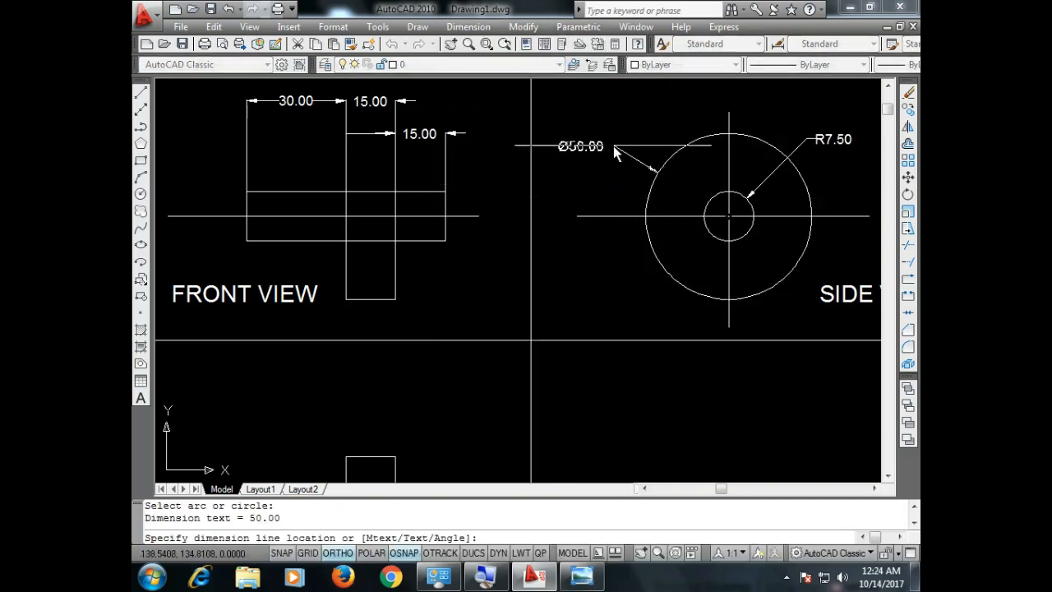
pyautogui.click(616, 144)
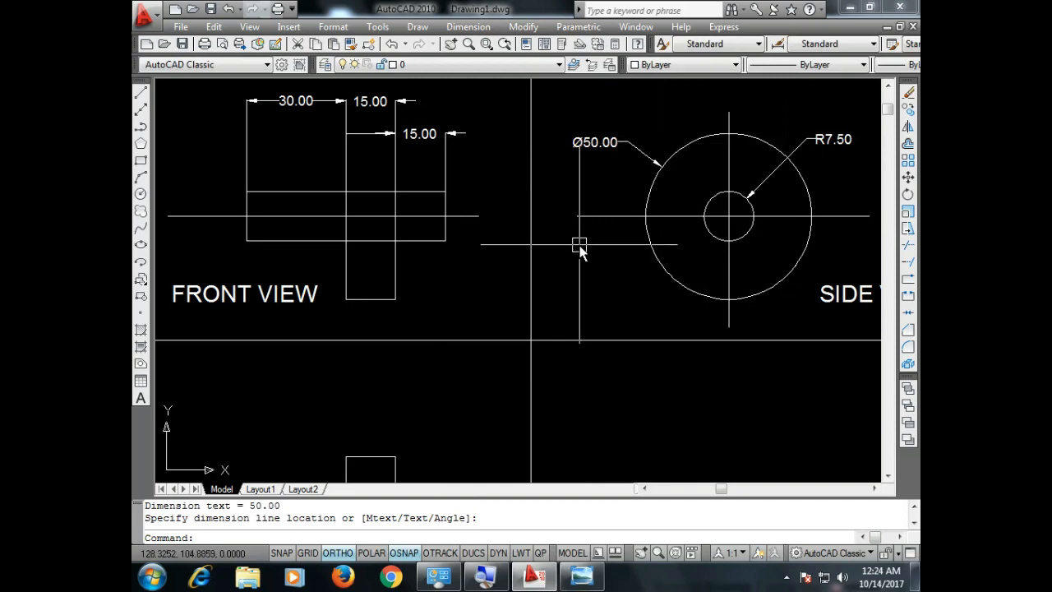
# Step: Review the dimensioned front and side views and zoom to the drawing extents
pyautogui.scroll(-2, 495, 204)
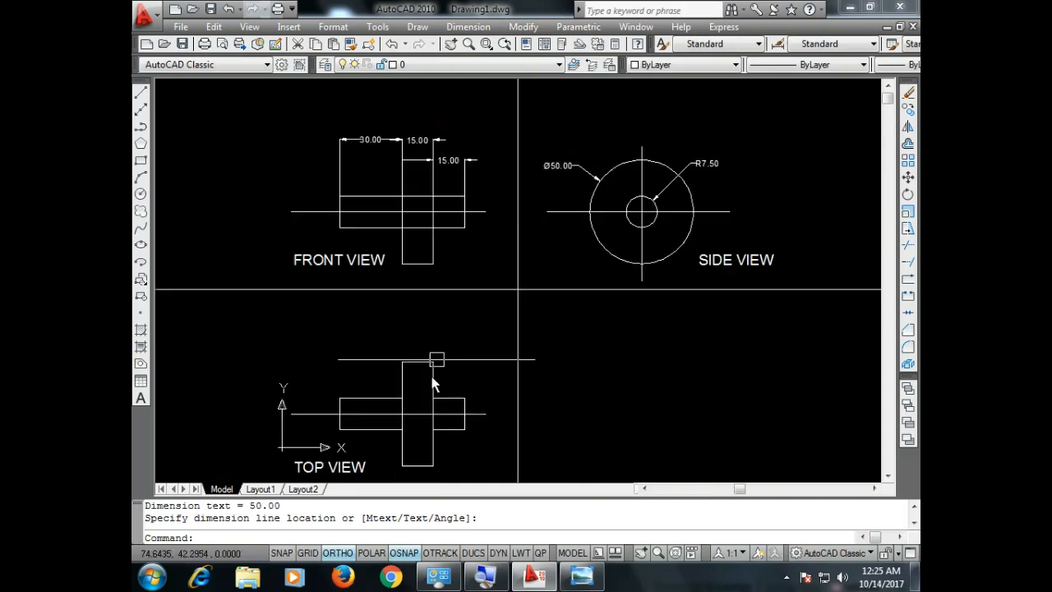
pyautogui.scroll(3, 454, 138)
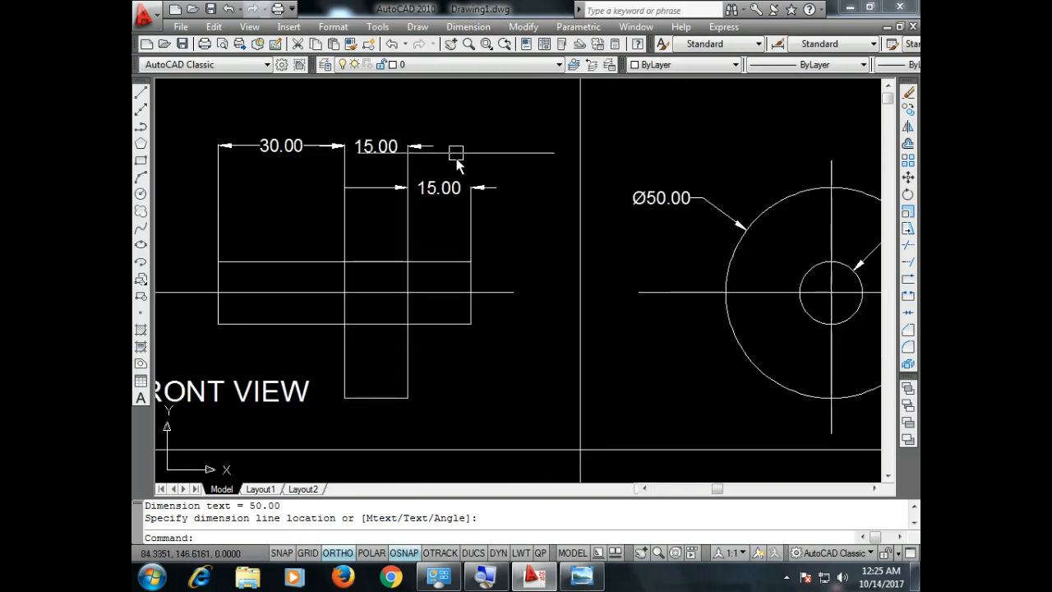
pyautogui.scroll(-3, 423, 187)
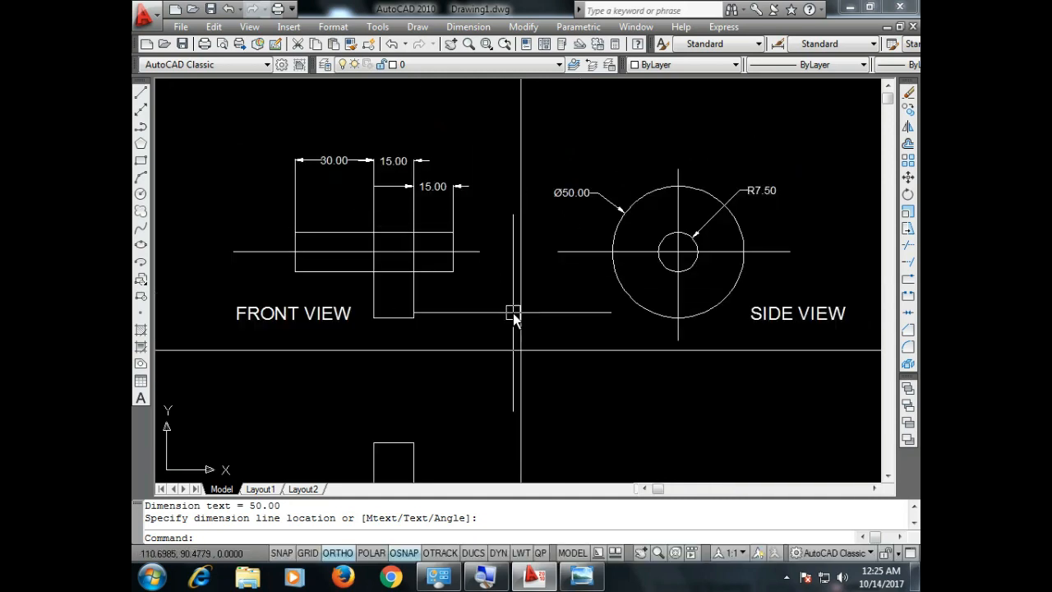
pyautogui.press('Return')
pyautogui.write('E')
pyautogui.press('Return')
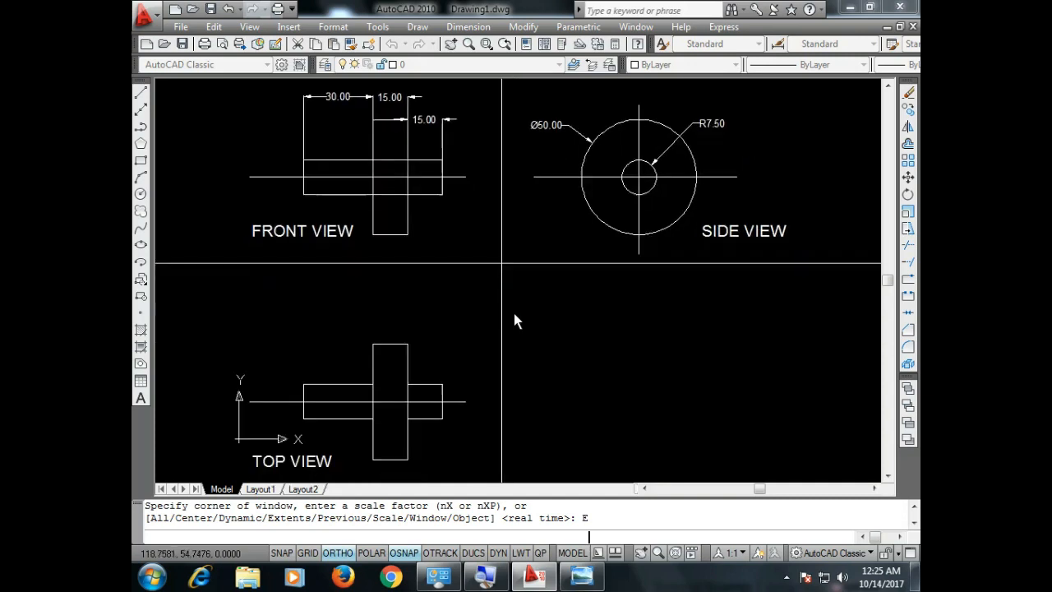